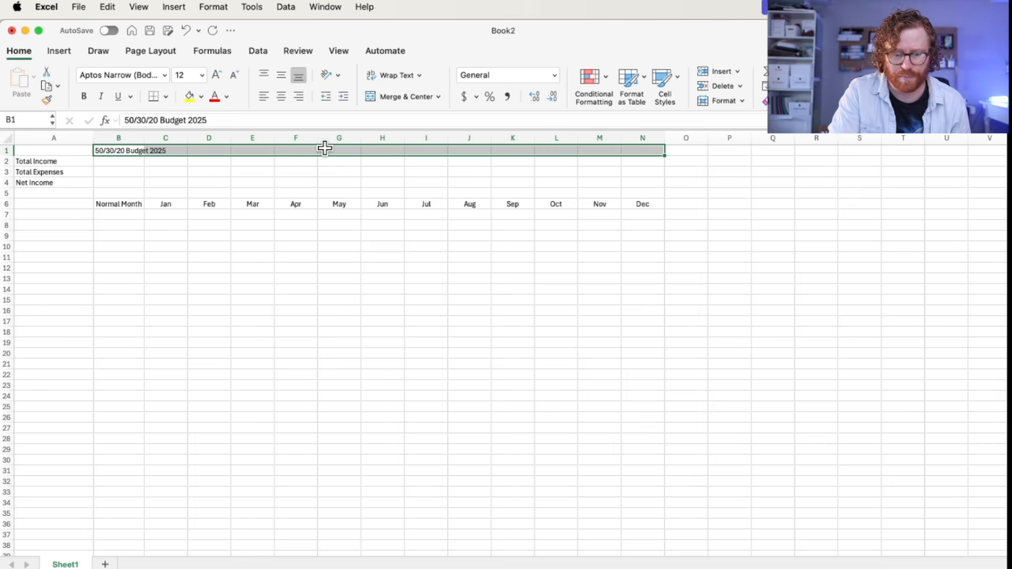
- Merge and center the budget title across B1:N1 and set its font size to 14
{"action": "left_click", "coordinate": [438, 96]}
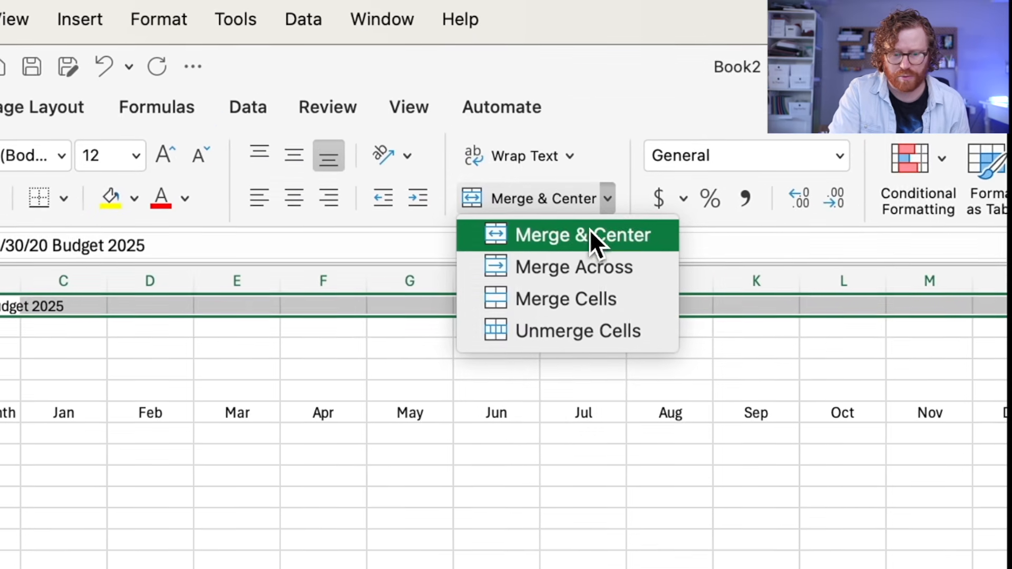
{"action": "left_click", "coordinate": [590, 233]}
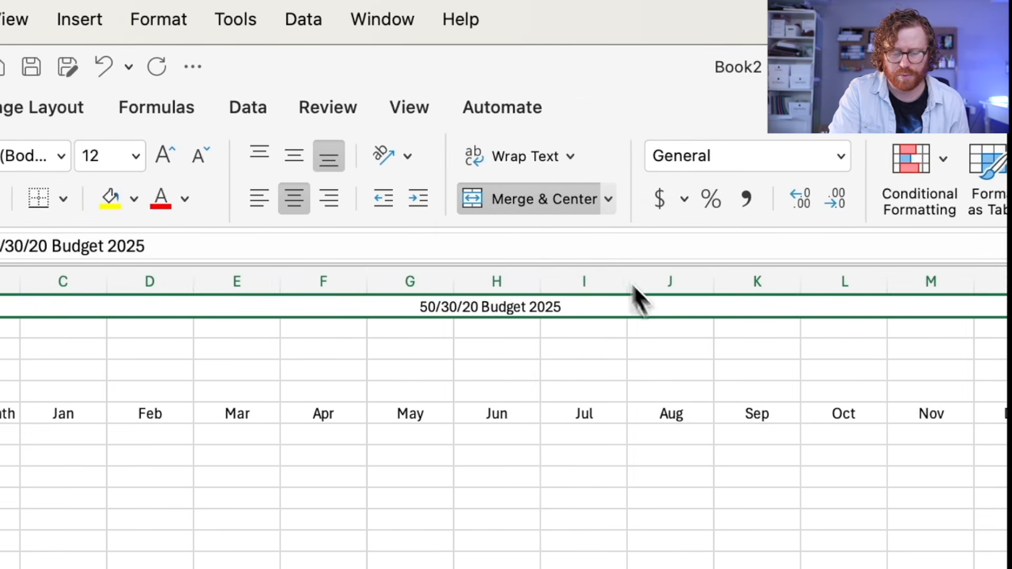
{"action": "left_click", "coordinate": [135, 155]}
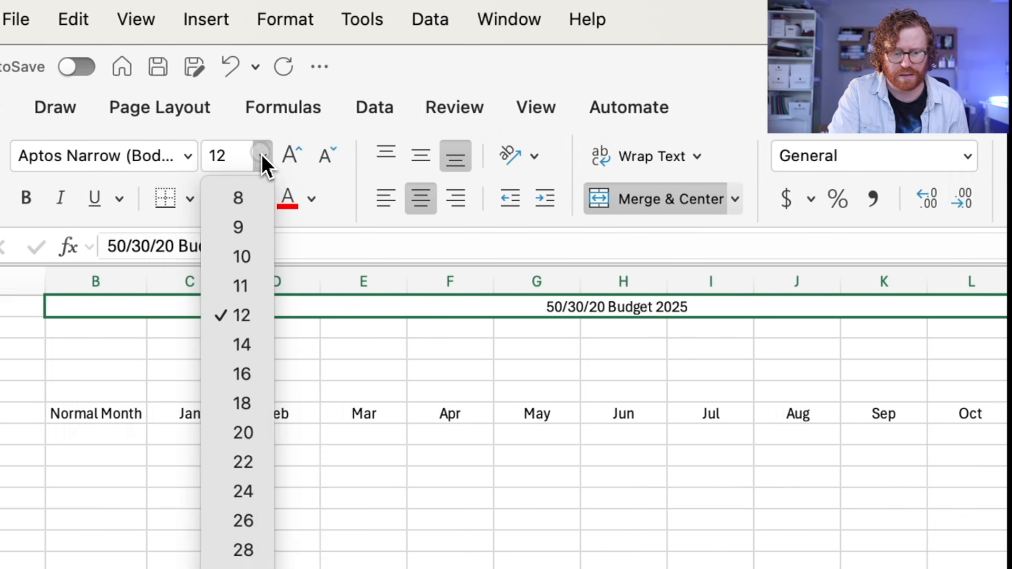
{"action": "left_click", "coordinate": [253, 345]}
{"action": "left_click", "coordinate": [605, 479]}
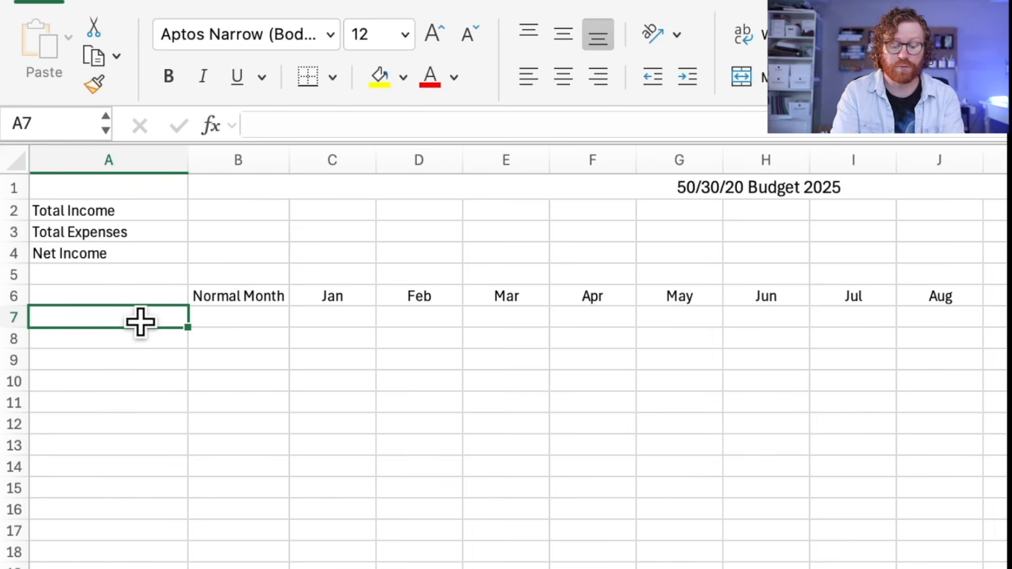
- Enter the section heading "Income" in cell A7
{"action": "type", "text": "Incom"}
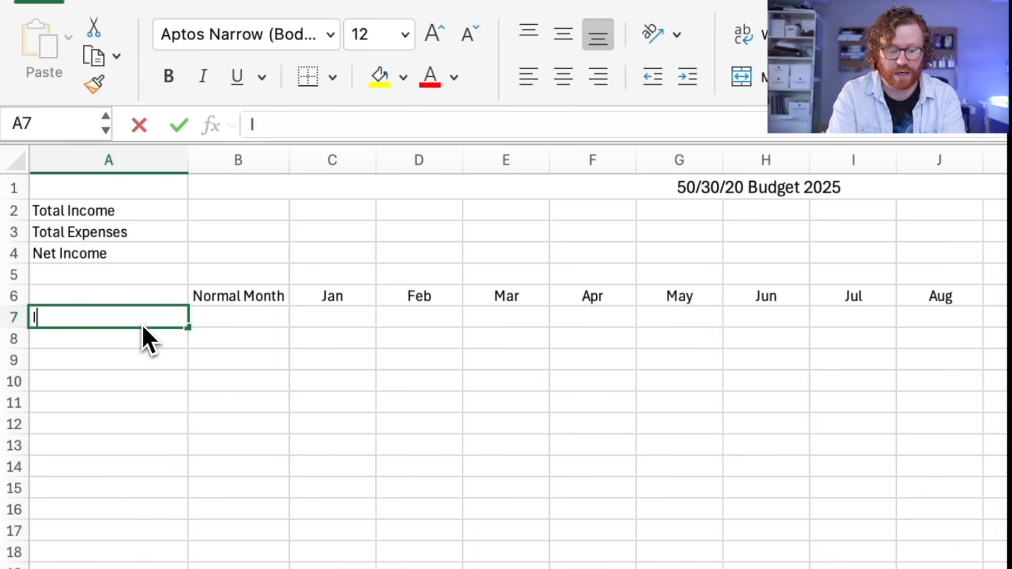
{"action": "type", "text": "e"}
{"action": "key", "text": "Return"}
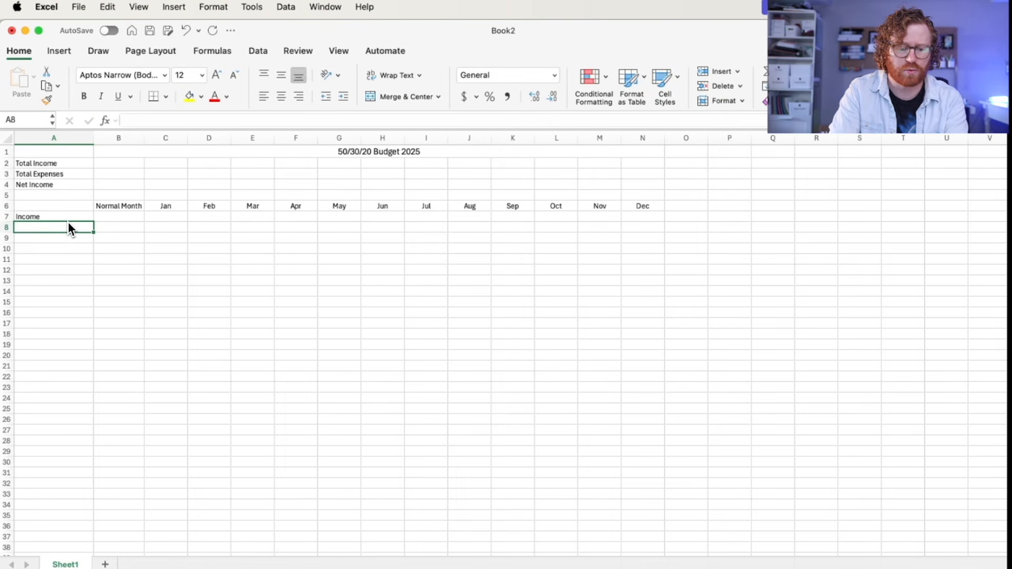
- List the income sources "Income 1", "Income 2" and "Income 3" in cells A8 to A10
{"action": "type", "text": "JOb"}
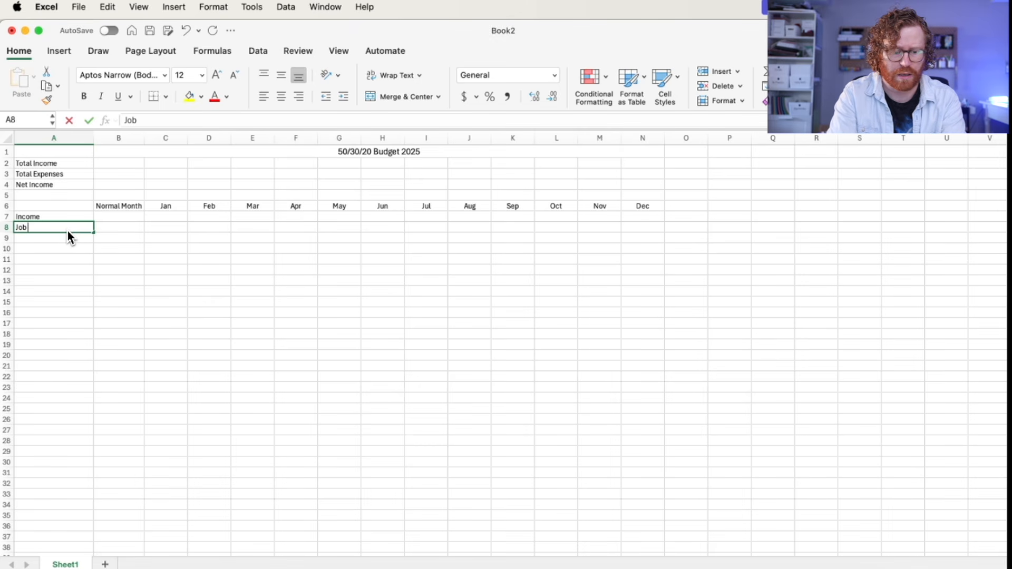
{"action": "key", "text": "BackSpace"}
{"action": "key", "text": "BackSpace"}
{"action": "key", "text": "BackSpace"}
{"action": "type", "text": "Income 1"}
{"action": "key", "text": "Return"}
{"action": "type", "text": "Income 2"}
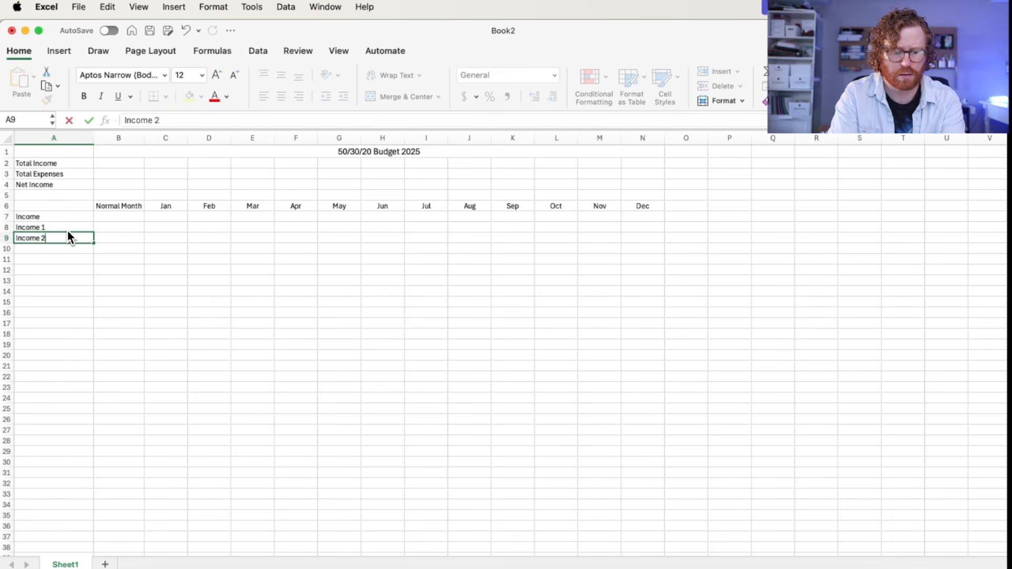
{"action": "key", "text": "Return"}
{"action": "type", "text": "Income 3"}
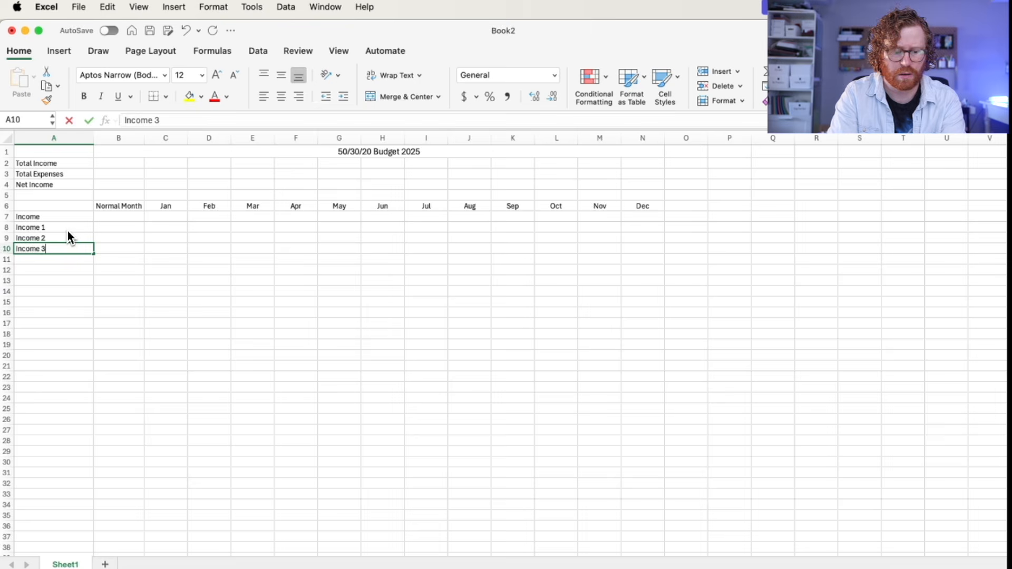
{"action": "key", "text": "Return"}
{"action": "left_click", "coordinate": [48, 217]}
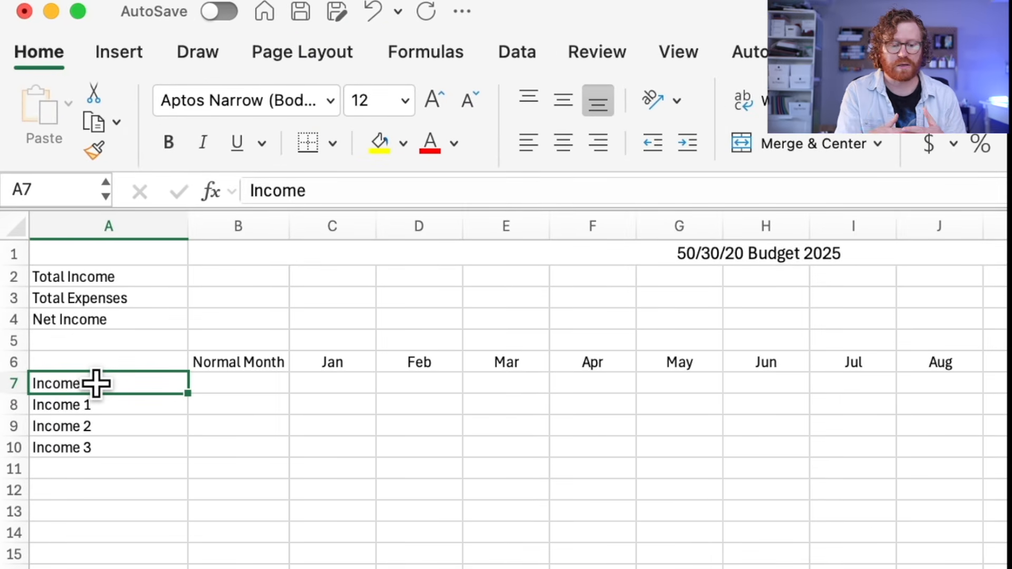
{"action": "left_click", "coordinate": [98, 403]}
{"action": "left_click", "coordinate": [99, 425]}
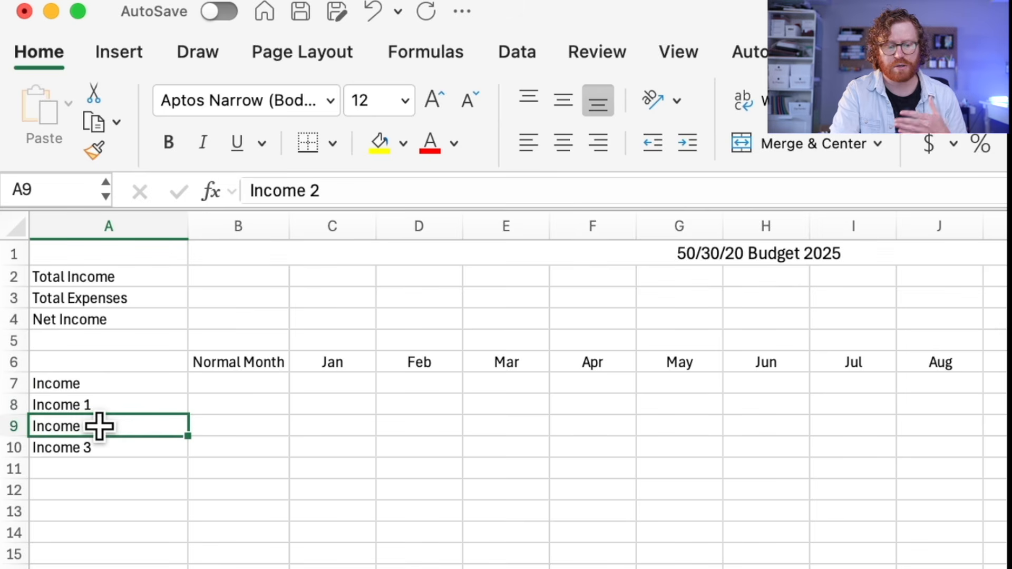
{"action": "left_click", "coordinate": [99, 447]}
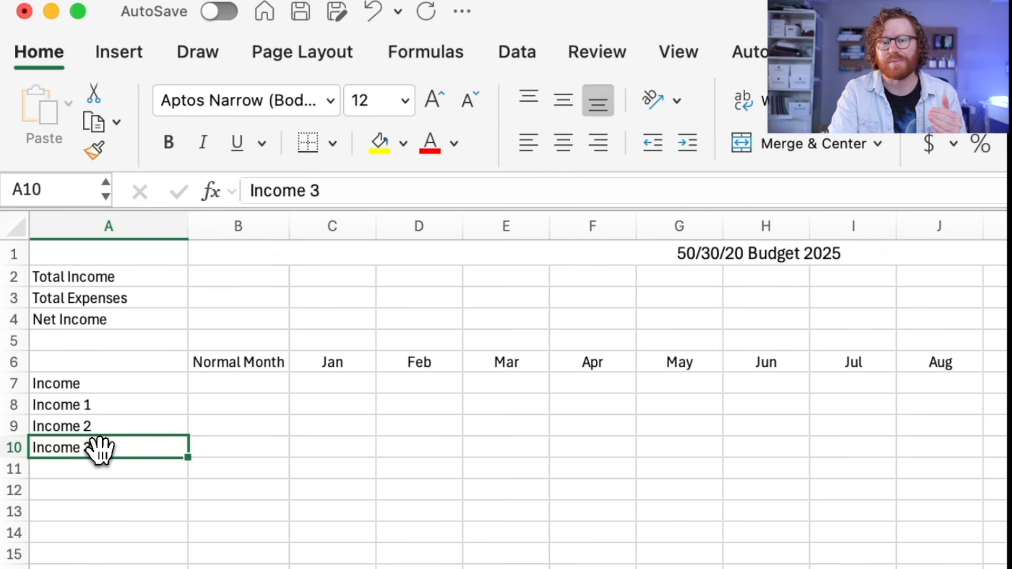
{"action": "left_click", "coordinate": [102, 405]}
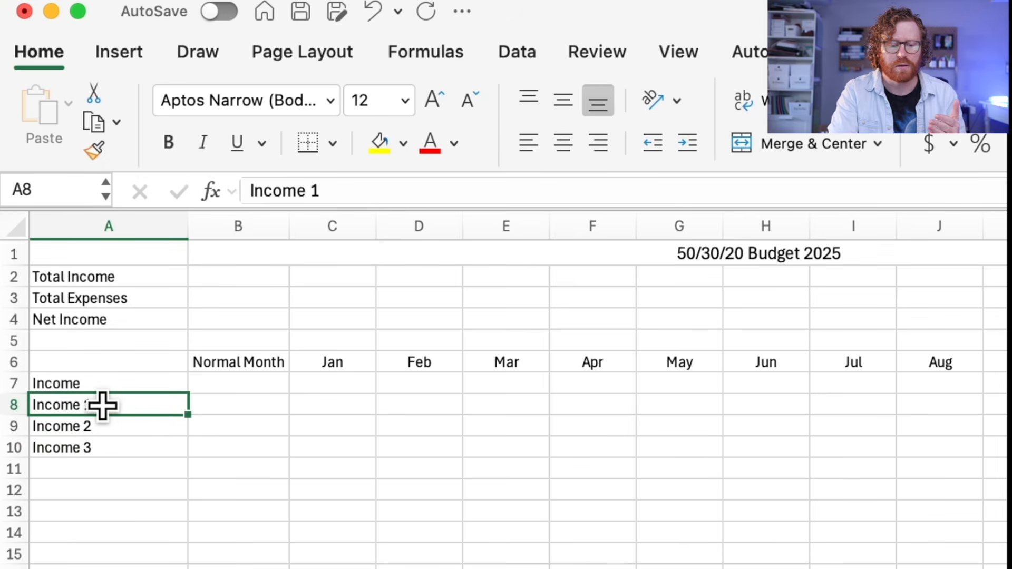
- Center the Income heading in A7 and make it bold
{"action": "left_click", "coordinate": [108, 382]}
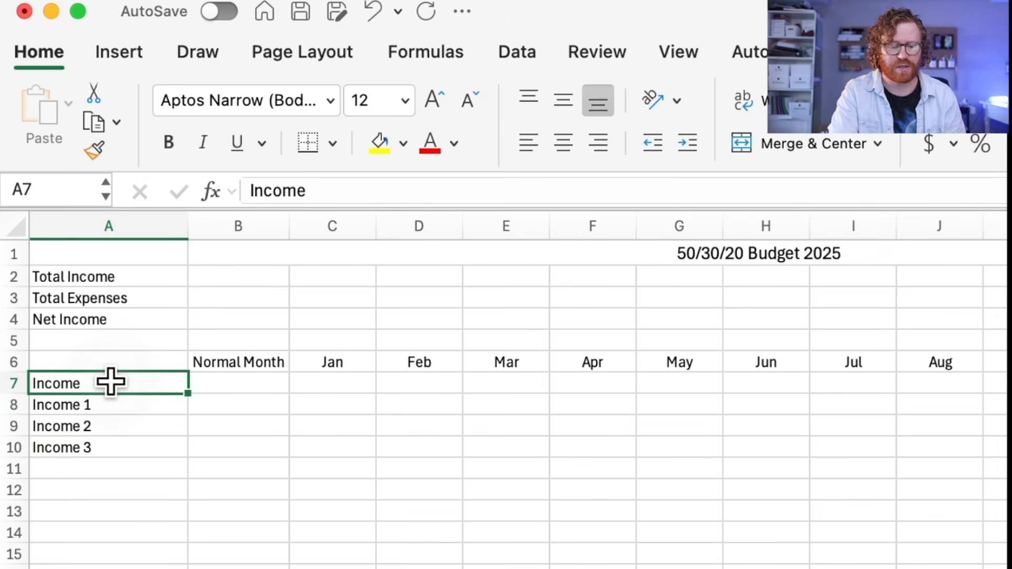
{"action": "left_click", "coordinate": [569, 154]}
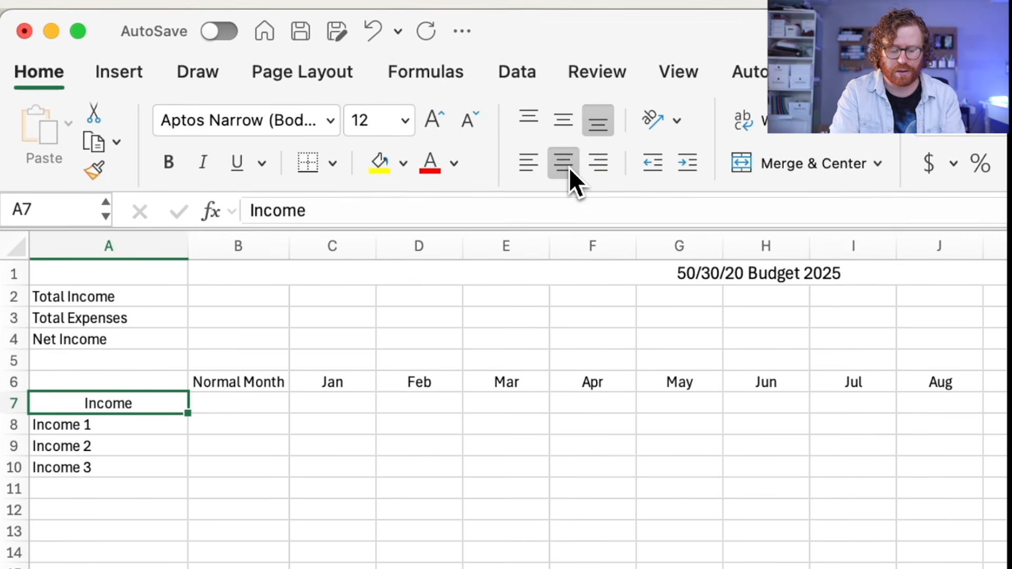
{"action": "key", "text": "super+b"}
{"action": "left_click", "coordinate": [536, 487]}
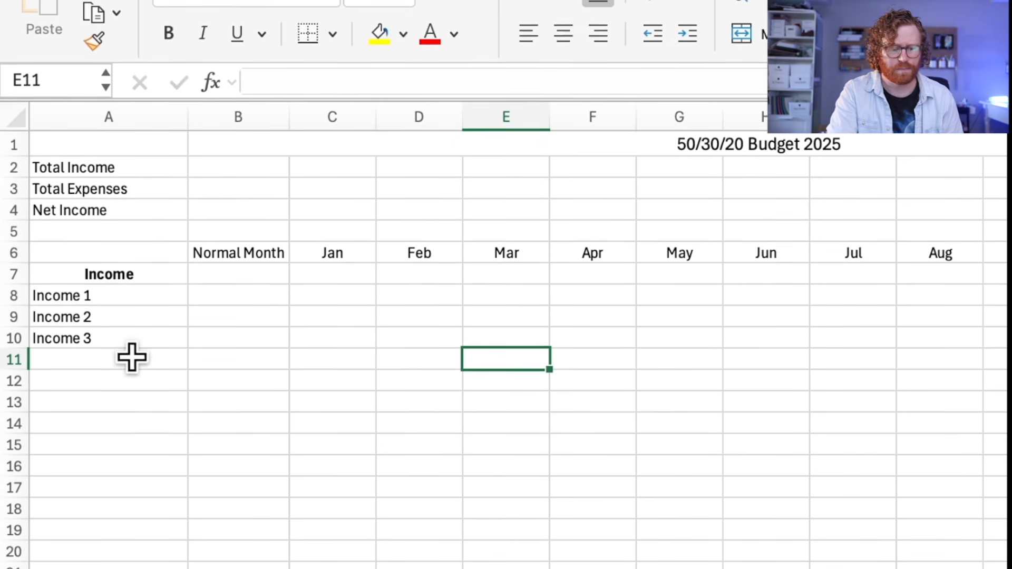
- Label A11 "Total Income" and add a SUM formula in B11 totalling B8:B10
{"action": "left_click", "coordinate": [133, 488]}
{"action": "type", "text": "Total Income"}
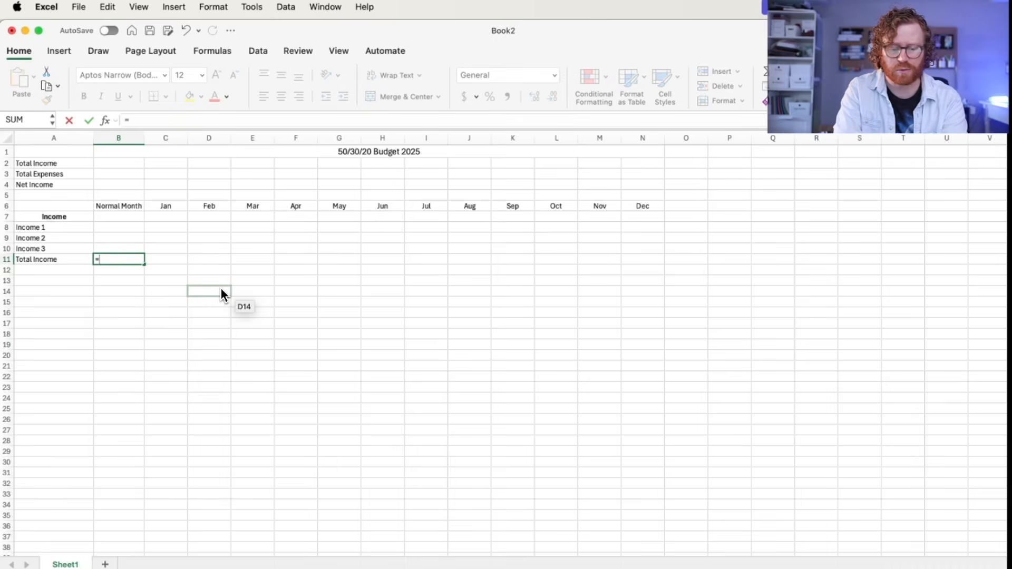
{"action": "type", "text": "sum"}
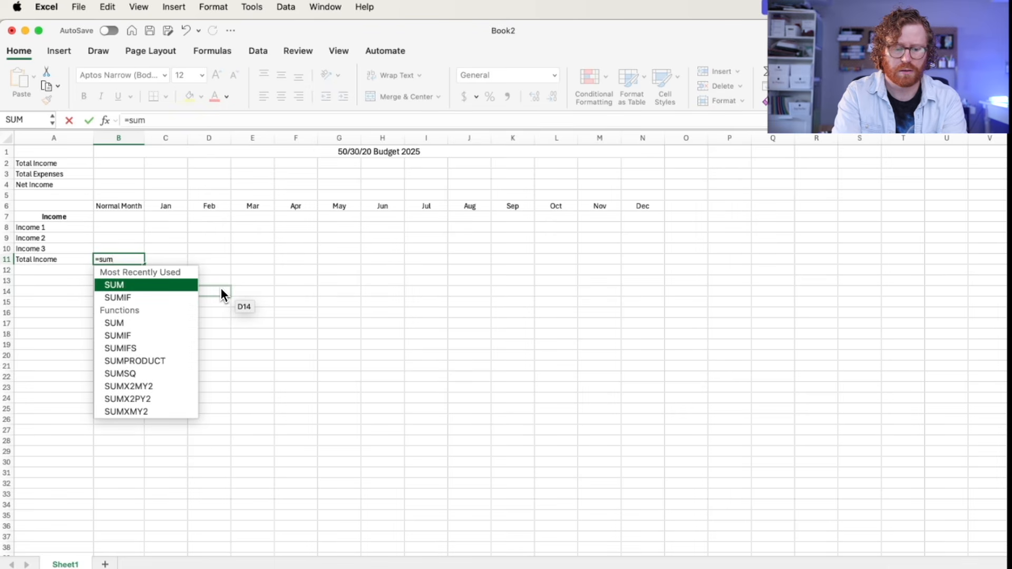
{"action": "type", "text": "("}
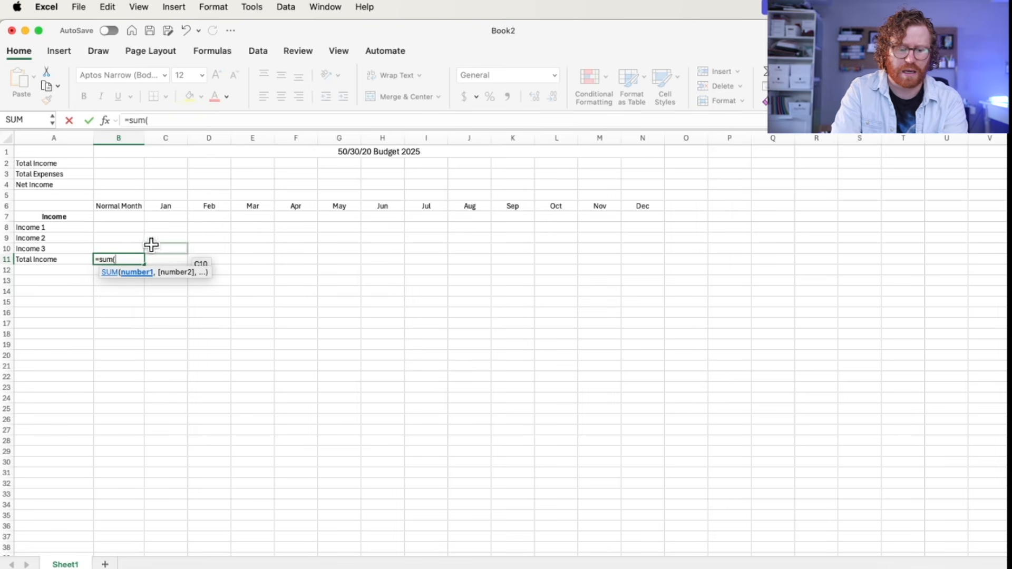
{"action": "left_click_drag", "start_coordinate": [136, 232], "coordinate": [146, 245]}
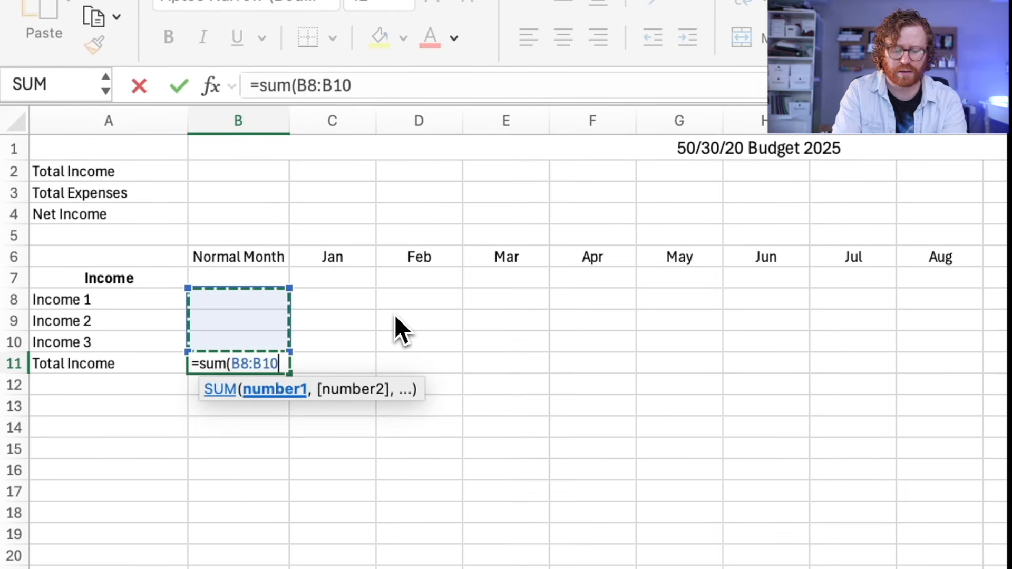
{"action": "type", "text": ")"}
{"action": "key", "text": "Return"}
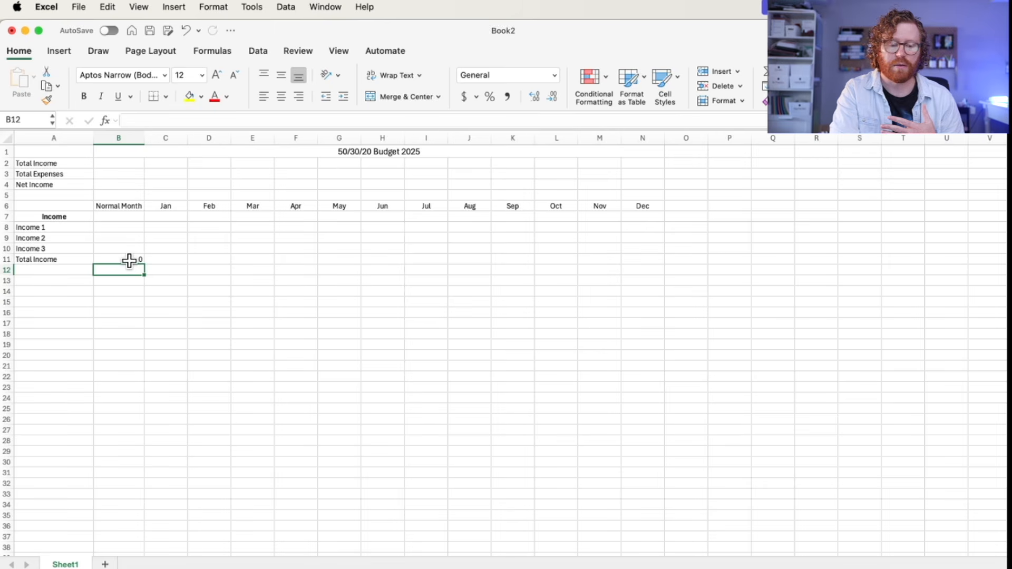
- Enter the sample Normal Month amounts 500, 1000 and 200 for Income 1, Income 2 and Income 3
{"action": "left_click", "coordinate": [129, 227]}
{"action": "type", "text": "500"}
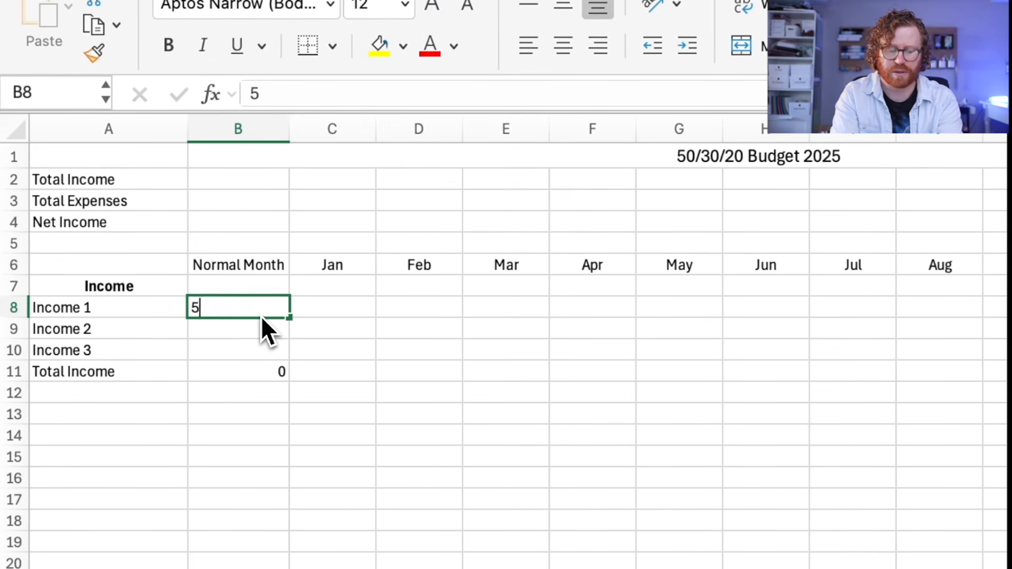
{"action": "key", "text": "Return"}
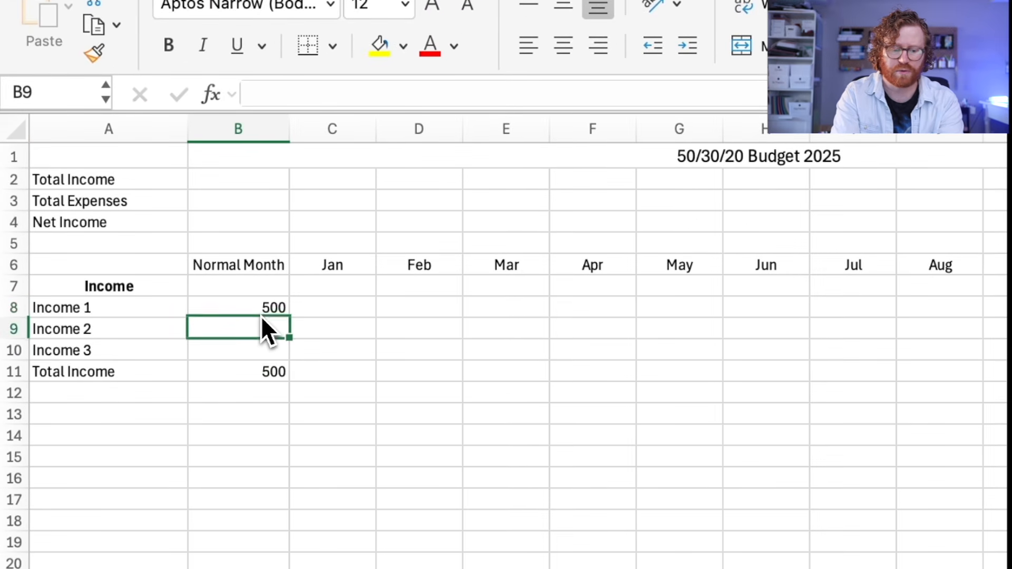
{"action": "type", "text": "1000"}
{"action": "key", "text": "Return"}
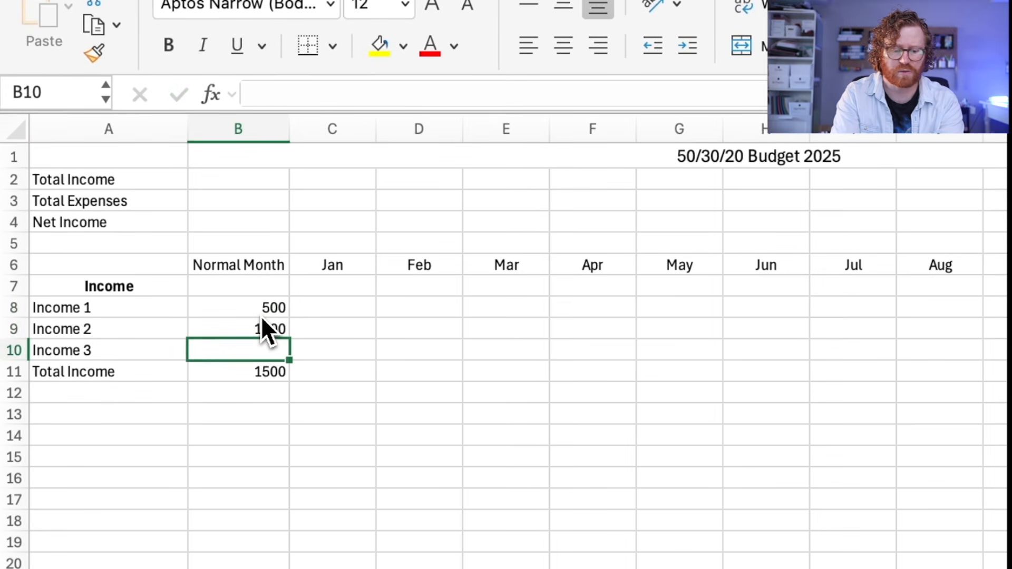
{"action": "type", "text": "200"}
{"action": "key", "text": "Return"}
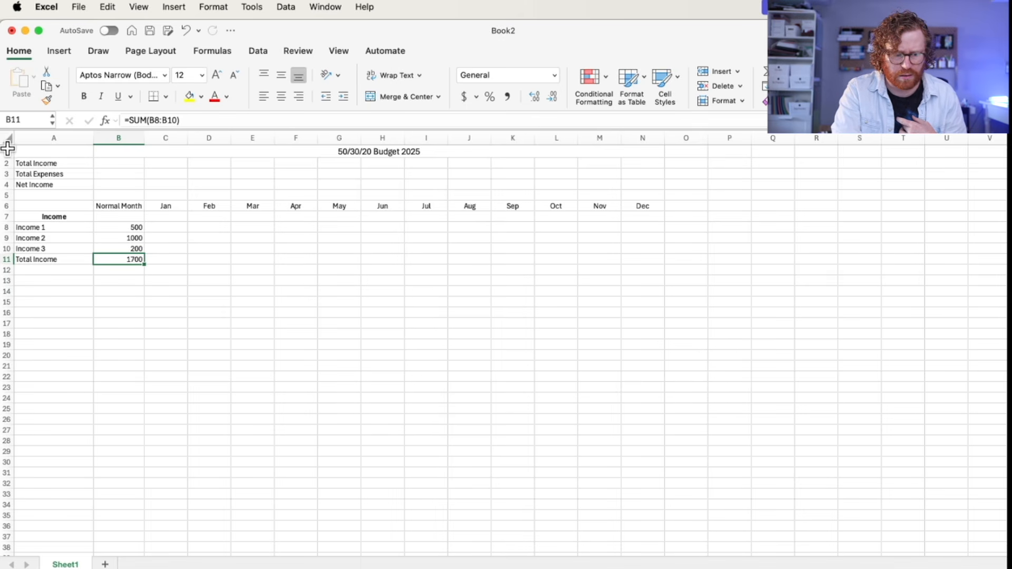
- Format all cells of the sheet as Currency with the $ symbol and two decimal places
{"action": "left_click", "coordinate": [7, 138]}
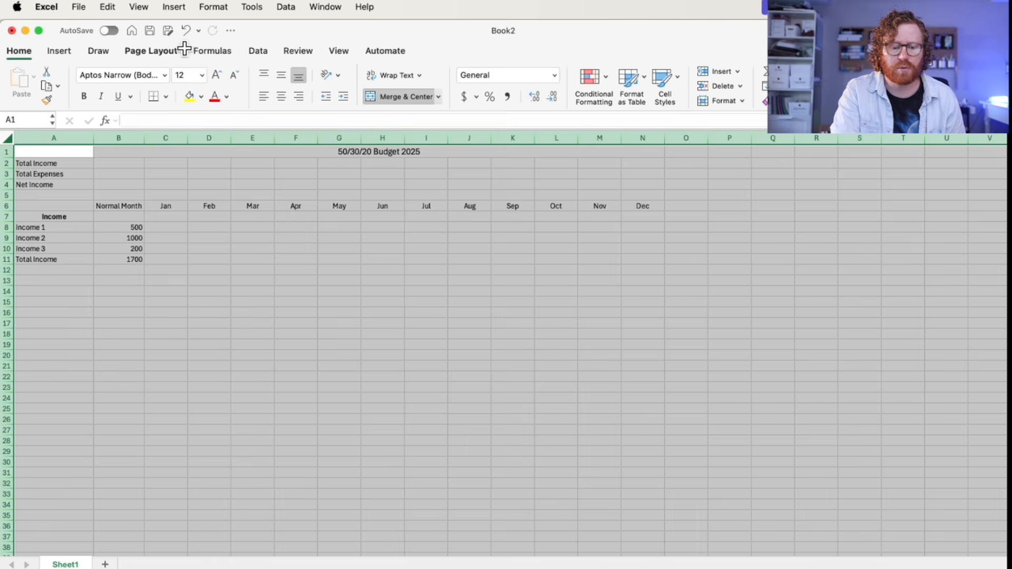
{"action": "left_click", "coordinate": [216, 8]}
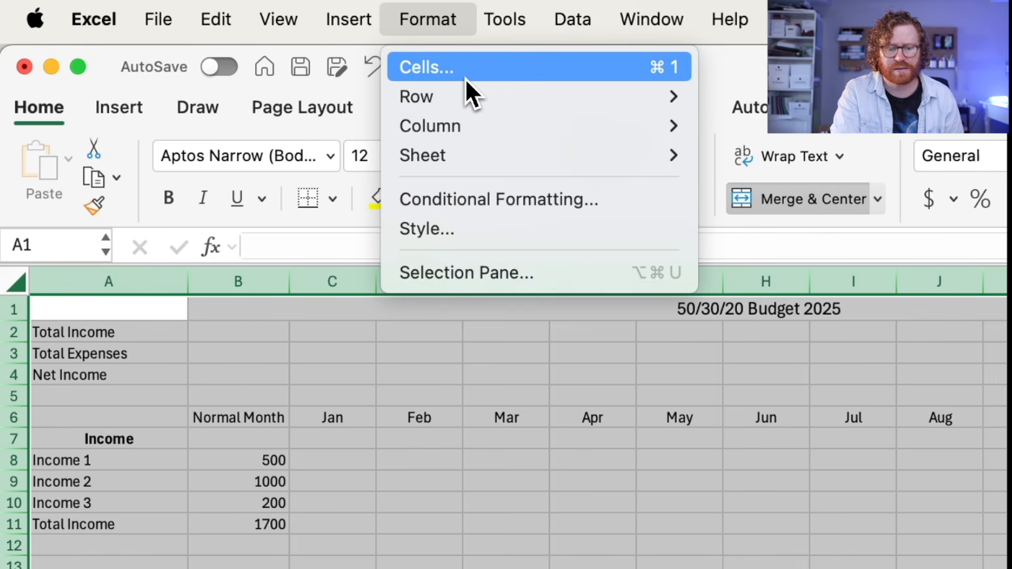
{"action": "left_click", "coordinate": [466, 78]}
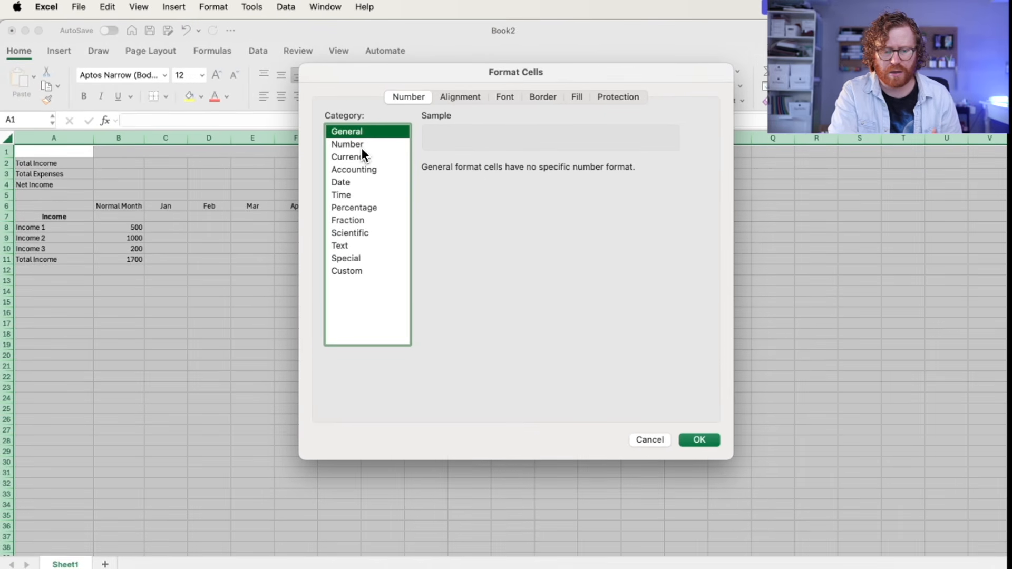
{"action": "left_click", "coordinate": [364, 158]}
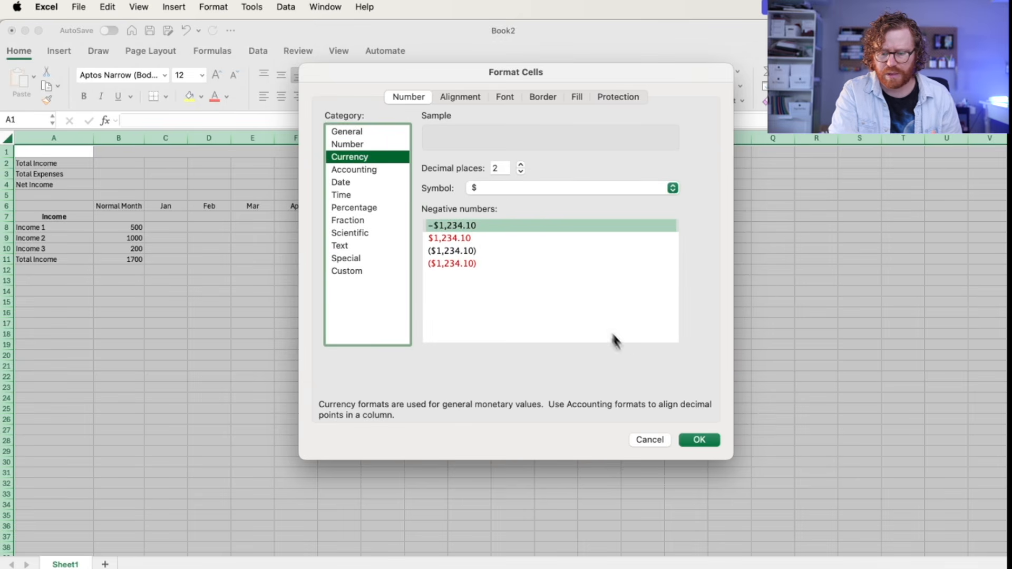
{"action": "left_click", "coordinate": [696, 441]}
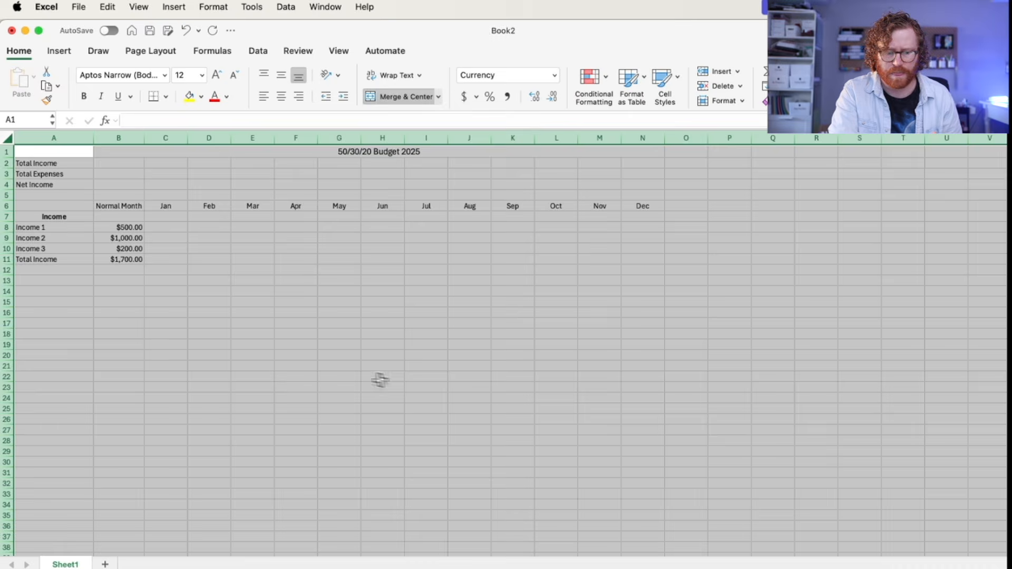
{"action": "left_click", "coordinate": [298, 342]}
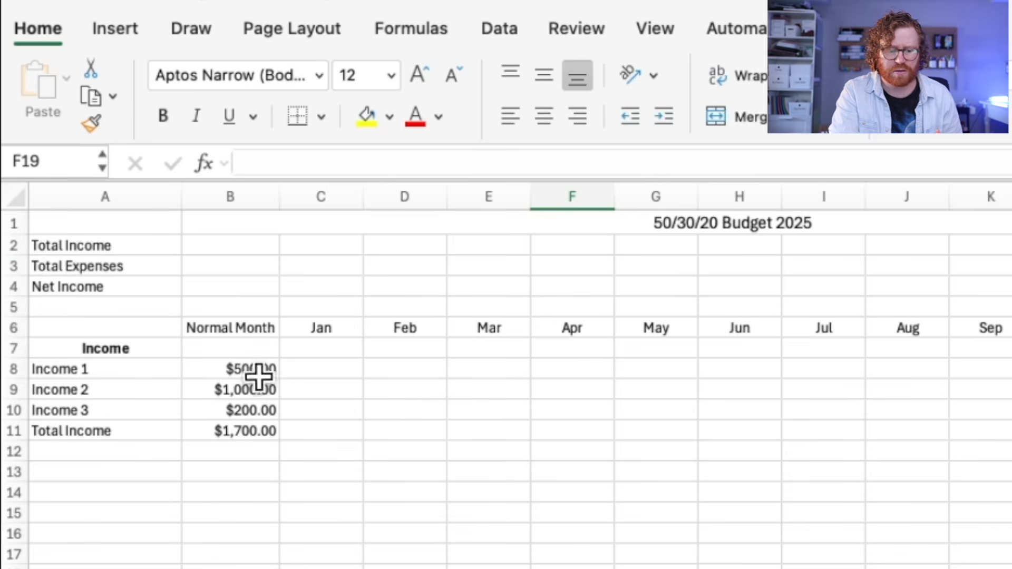
- Clear the sample amounts for the three income sources from B8:B10
{"action": "left_click", "coordinate": [133, 227]}
{"action": "key", "text": "Delete"}
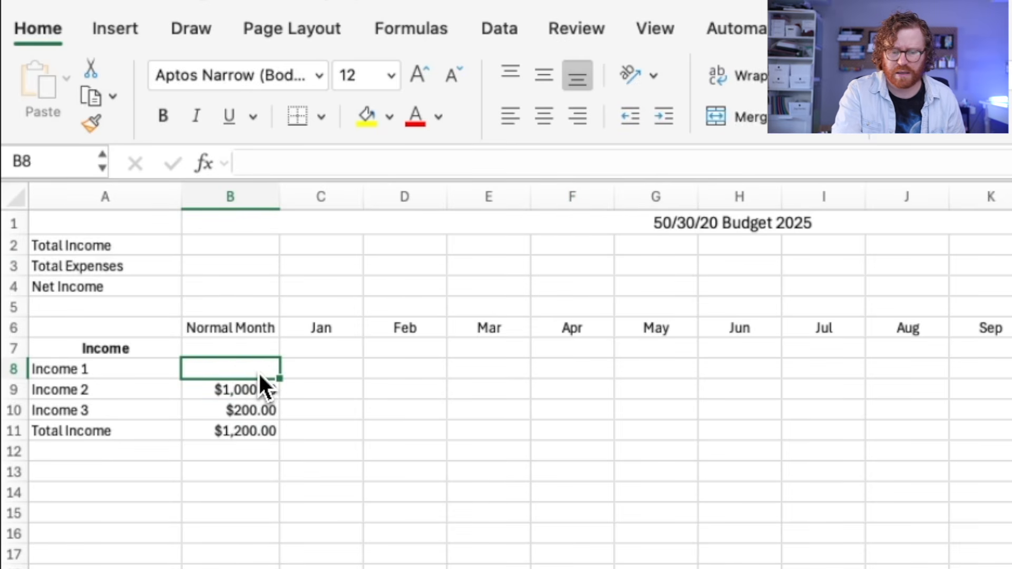
{"action": "key", "text": "Down"}
{"action": "key", "text": "Delete"}
{"action": "key", "text": "Down"}
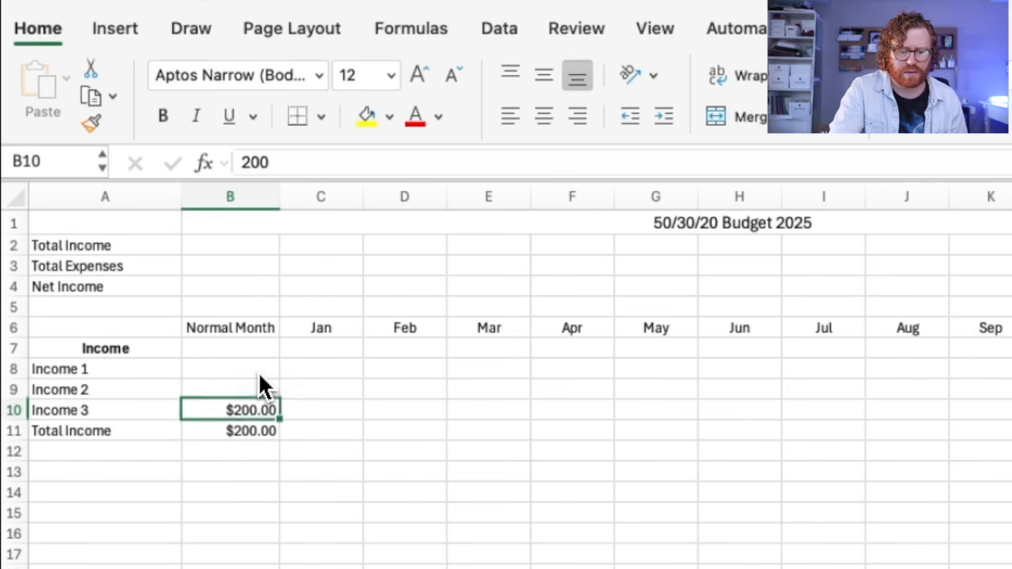
{"action": "key", "text": "Delete"}
{"action": "left_click", "coordinate": [353, 414]}
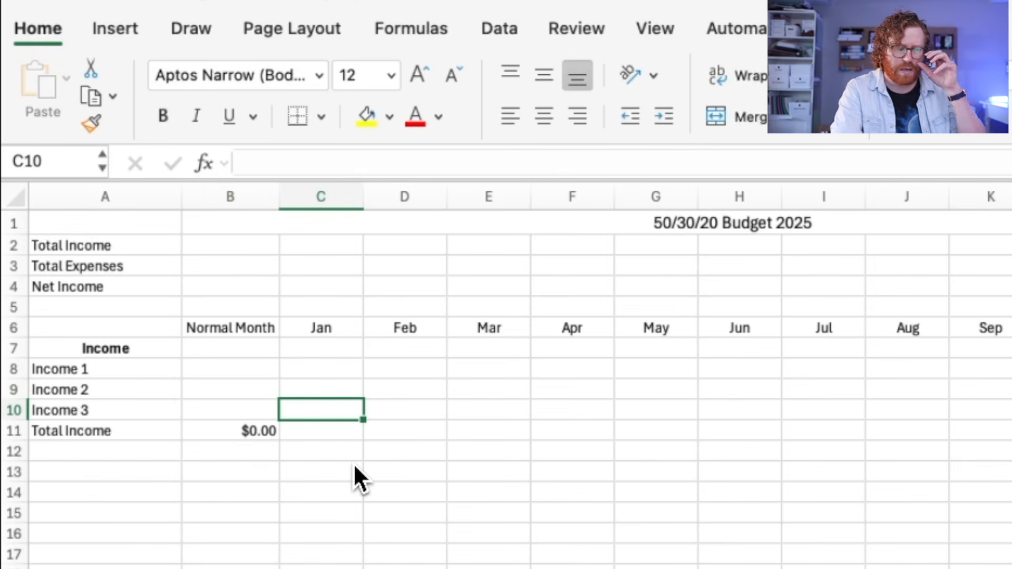
{"action": "left_click", "coordinate": [111, 473]}
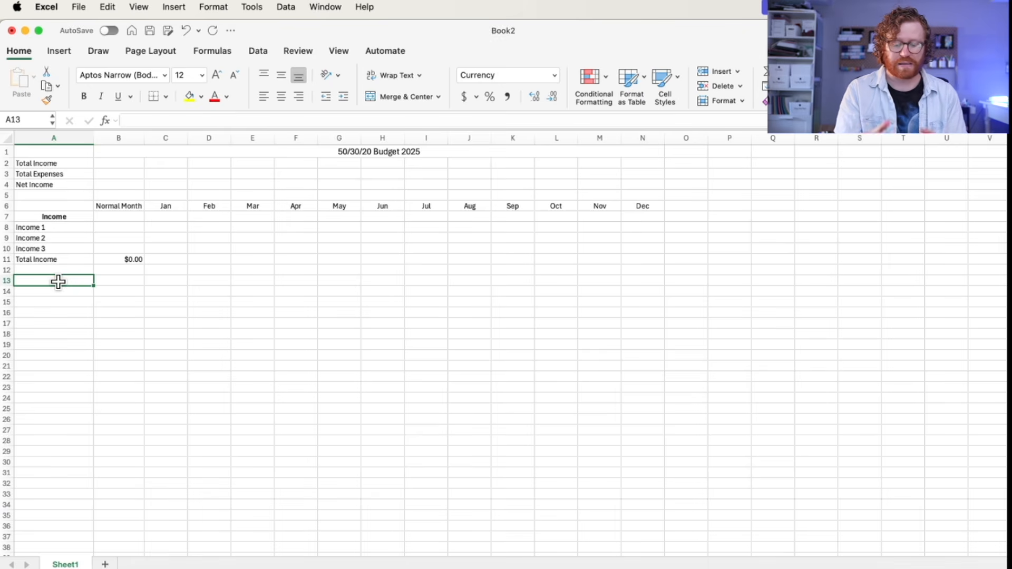
- Add the heading "Needs (50%)" in A13, centred and bold
{"action": "type", "text": "Needs (50%"}
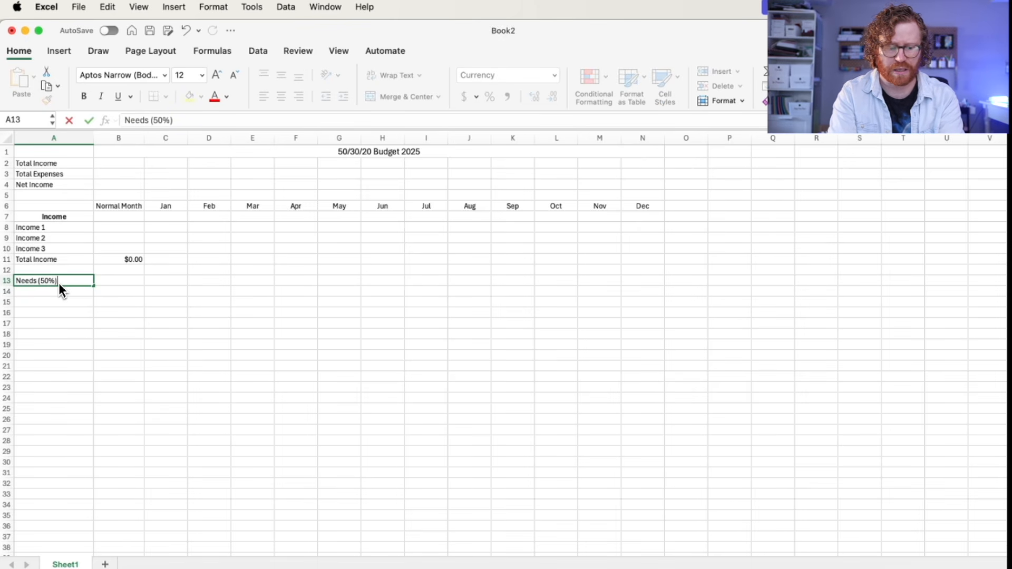
{"action": "key", "text": "Return"}
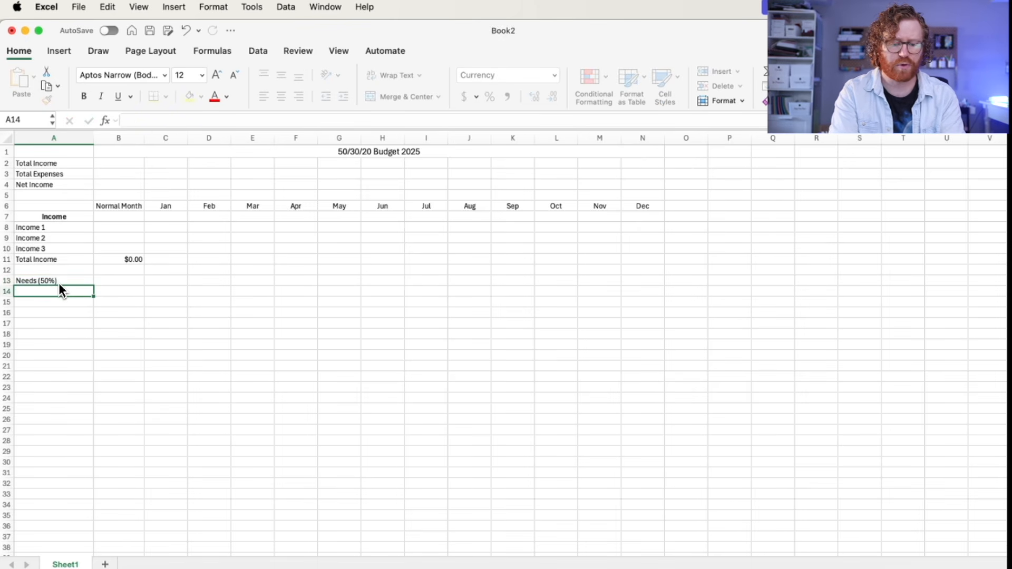
{"action": "left_click", "coordinate": [80, 300]}
{"action": "left_click", "coordinate": [79, 282]}
{"action": "left_click", "coordinate": [281, 99]}
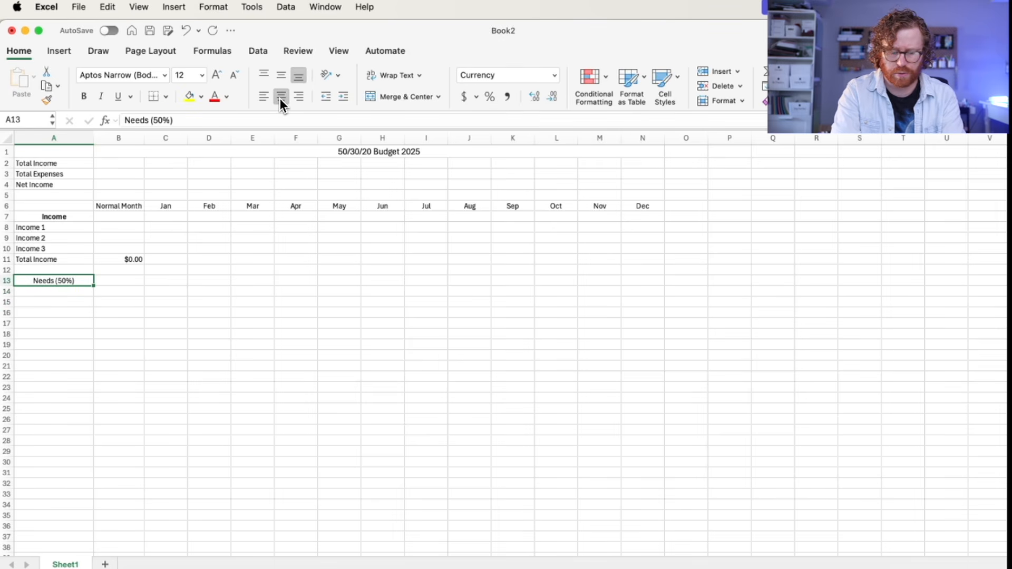
{"action": "left_click", "coordinate": [267, 332]}
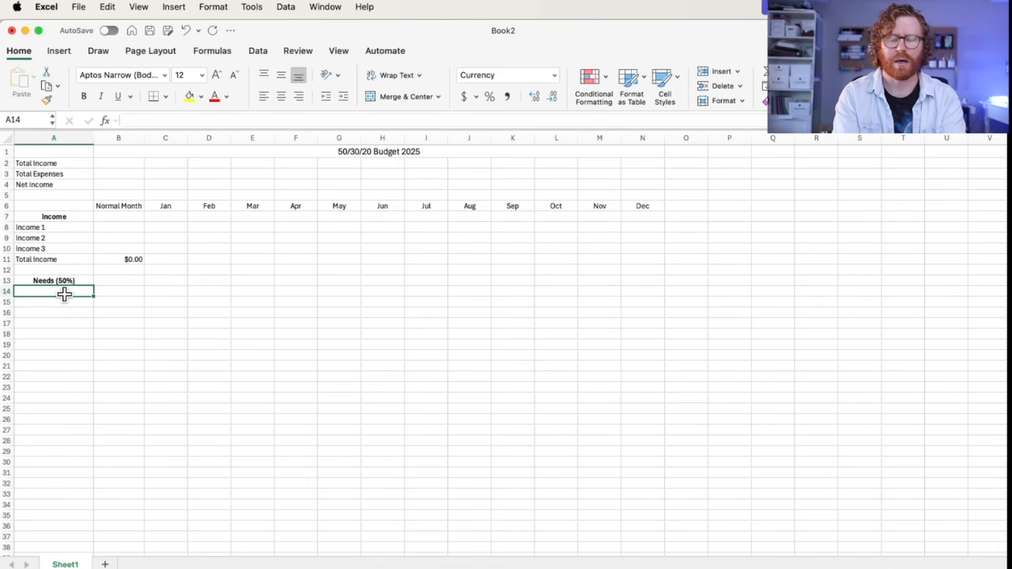
- List the needs categories Mortgage/Rent, Cell Phone, Electricity and Water in A14:A17 under the Needs heading
{"action": "type", "text": "Mortg"}
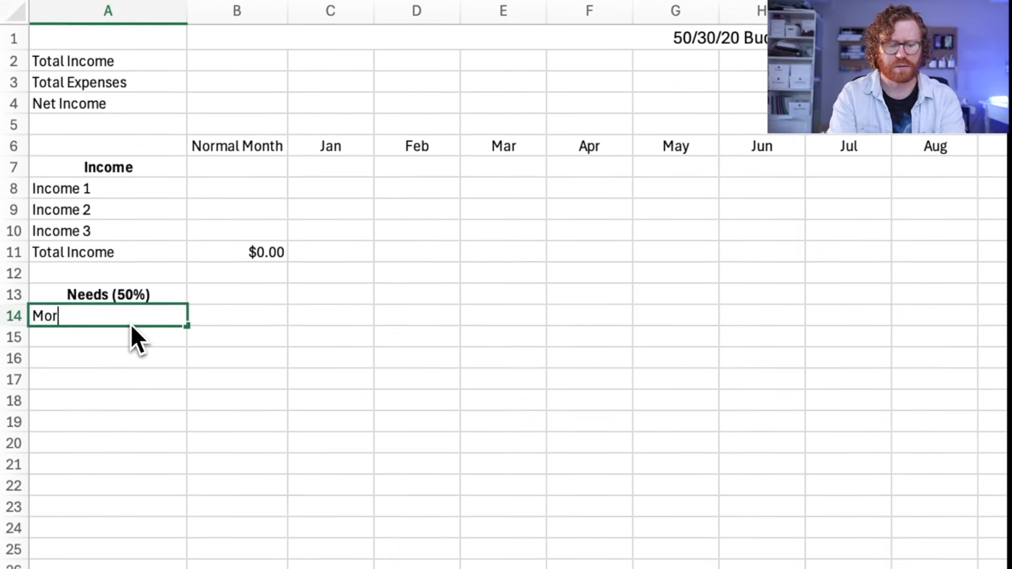
{"action": "type", "text": "age/Rent"}
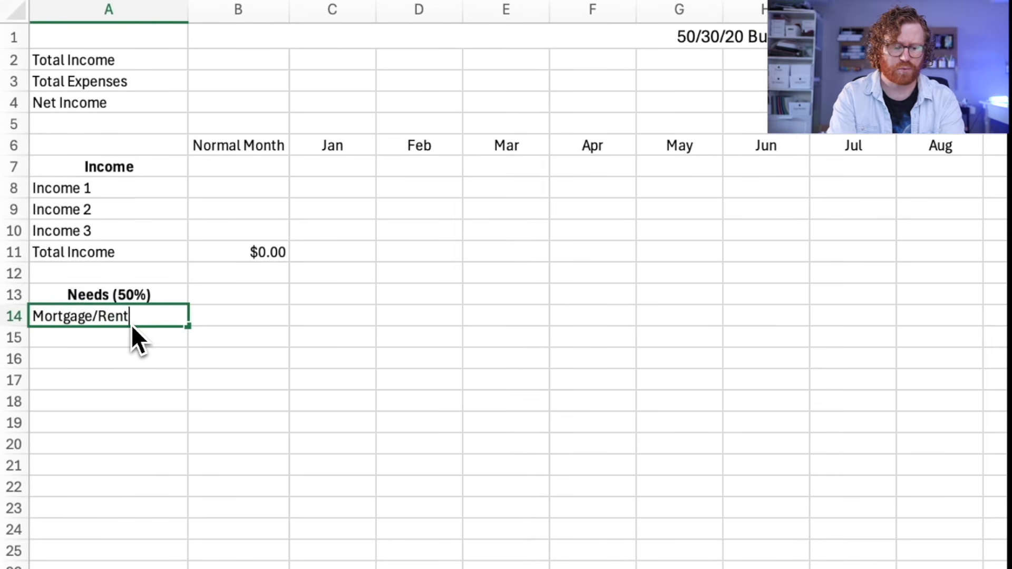
{"action": "key", "text": "Return"}
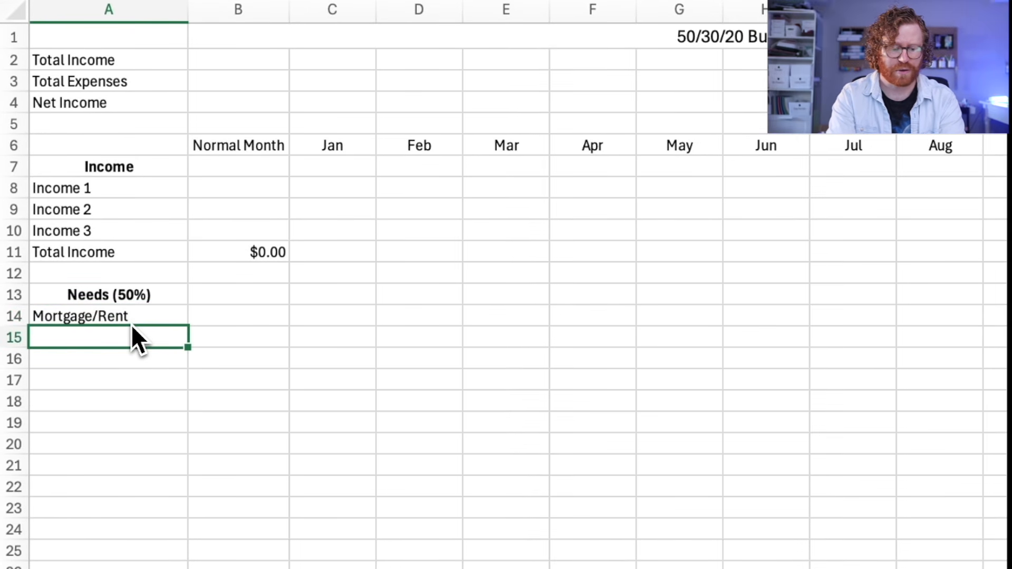
{"action": "type", "text": "Cell Phone"}
{"action": "key", "text": "Return"}
{"action": "type", "text": "E"}
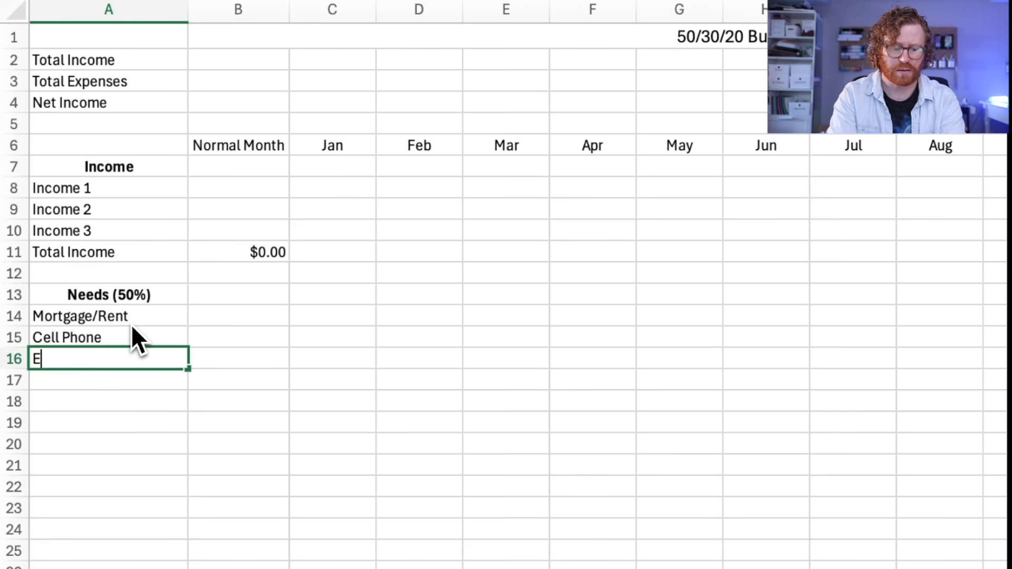
{"action": "type", "text": "lectricity"}
{"action": "key", "text": "Return"}
{"action": "type", "text": "Water"}
{"action": "key", "text": "Return"}
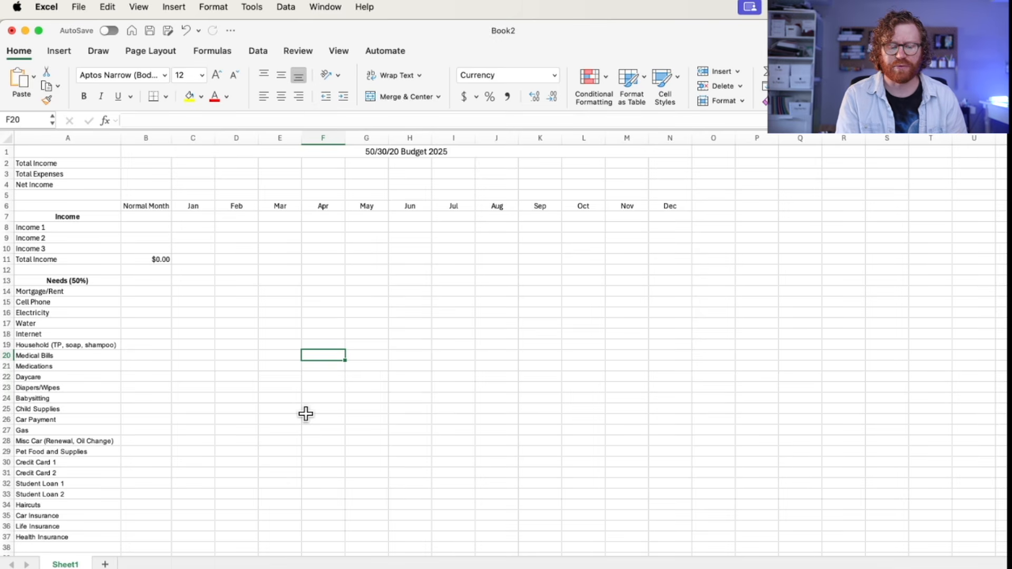
- Review the needs categories in column A, going down the list through the household, childcare, car, debt and insurance entries
{"action": "scroll", "coordinate": [237, 382], "scroll_direction": "down", "scroll_amount": 5}
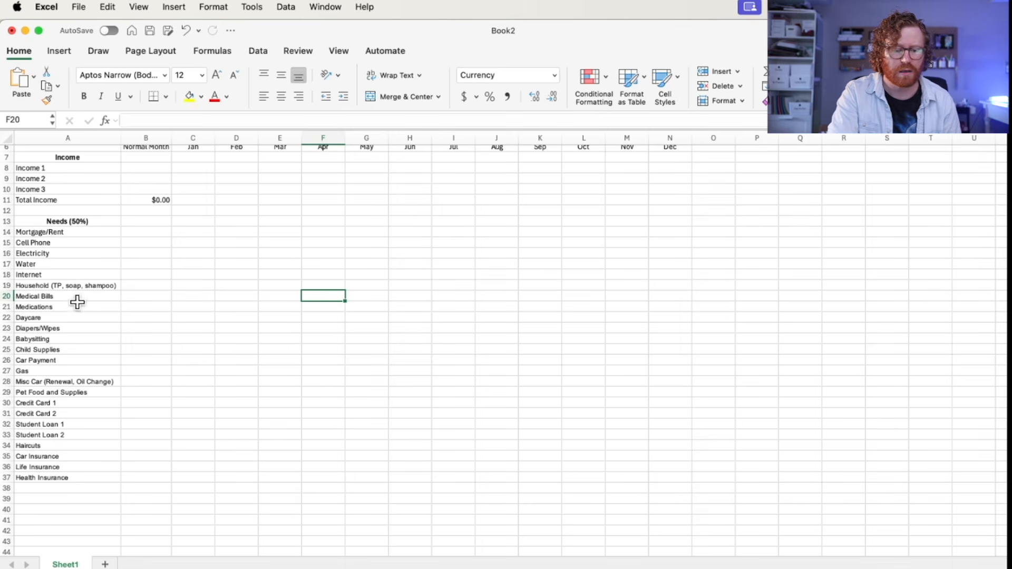
{"action": "left_click", "coordinate": [71, 265]}
{"action": "key", "text": "Down"}
{"action": "key", "text": "Down"}
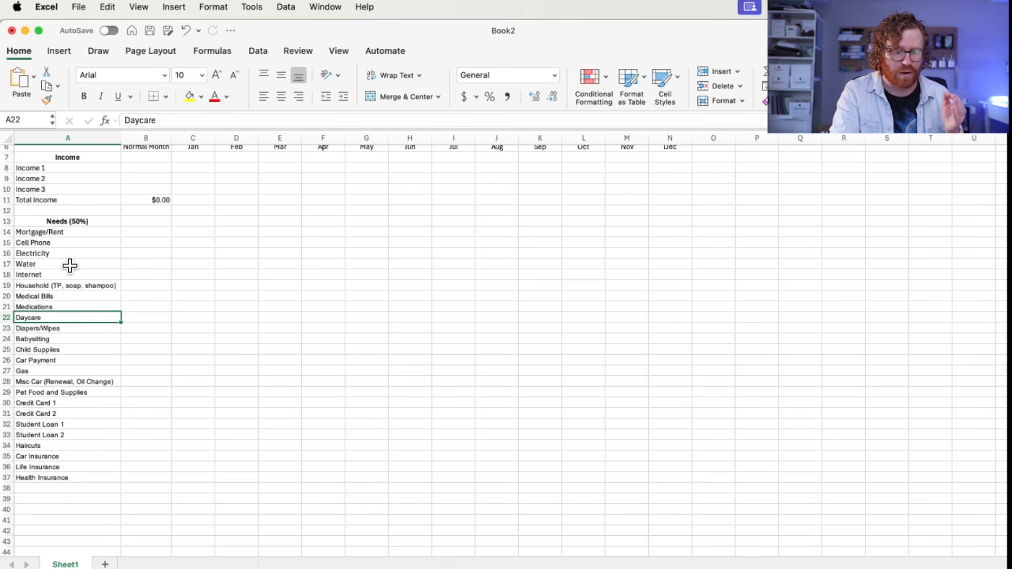
{"action": "key", "text": "Down"}
{"action": "key", "text": "Down"}
{"action": "key", "text": "Down"}
{"action": "key", "text": "Down"}
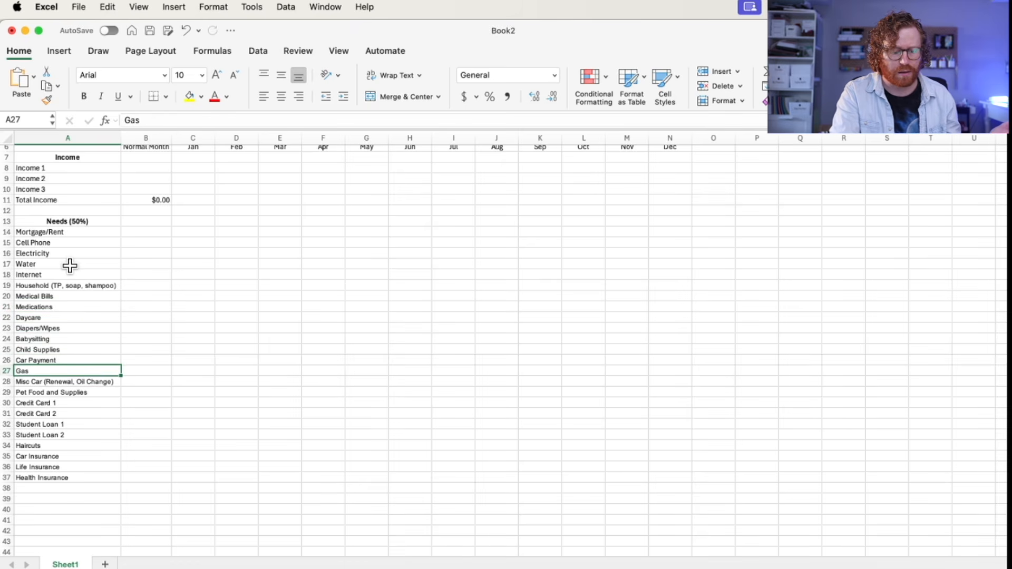
{"action": "key", "text": "Down"}
{"action": "key", "text": "Down"}
{"action": "key", "text": "Down"}
{"action": "key", "text": "Down"}
{"action": "key", "text": "Down"}
{"action": "key", "text": "Down"}
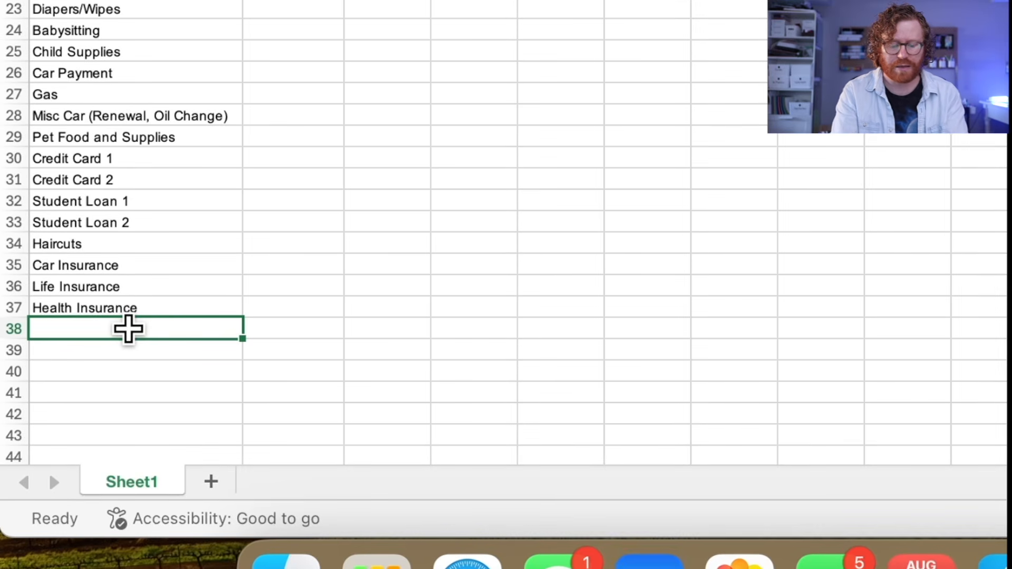
- Label A38 "Total NEEDS" and add a SUM formula in B38 totalling B14:B37
{"action": "type", "text": "Total NE"}
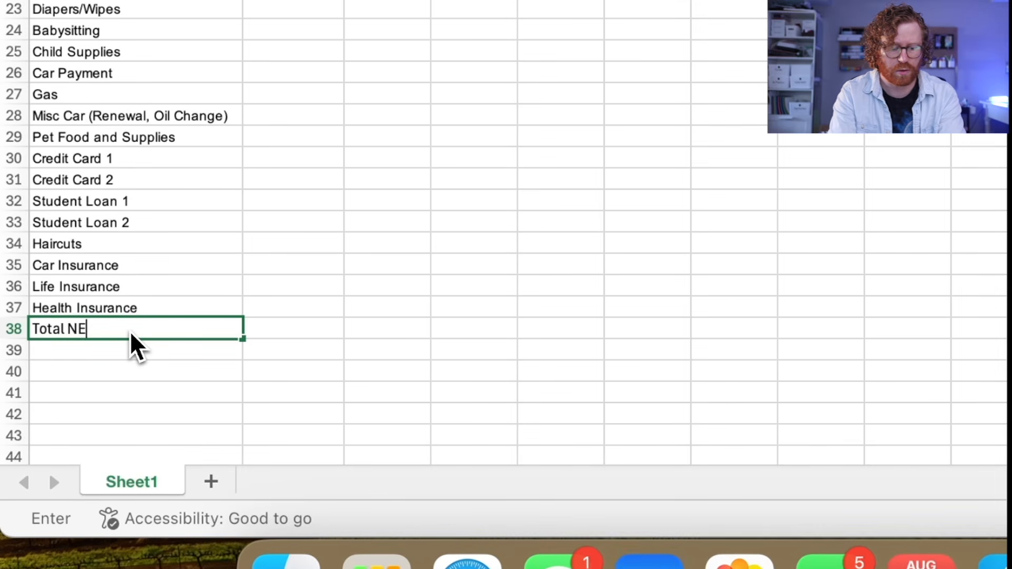
{"action": "type", "text": "EDS"}
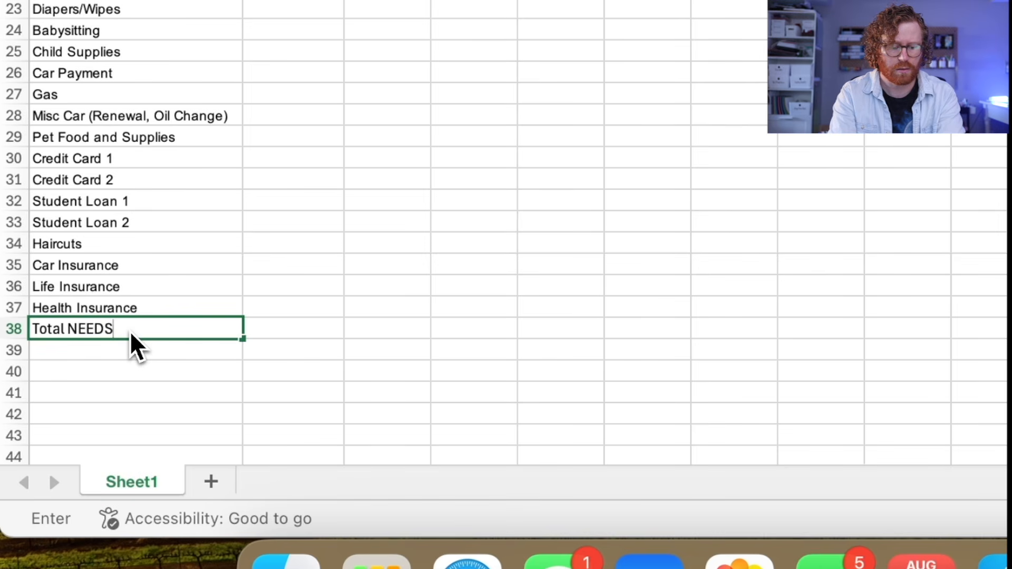
{"action": "key", "text": "Return"}
{"action": "left_click", "coordinate": [318, 330]}
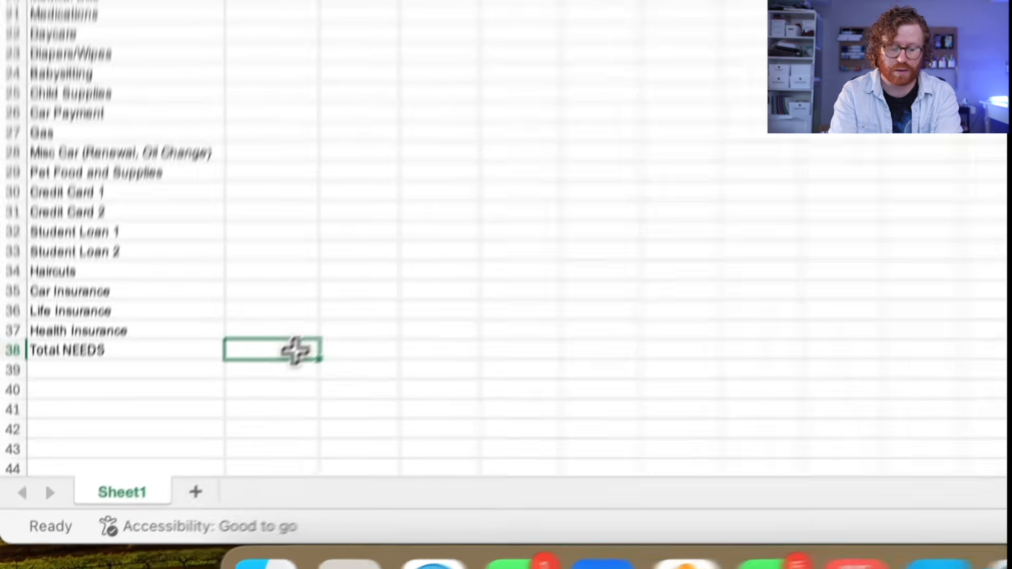
{"action": "type", "text": "=sum"}
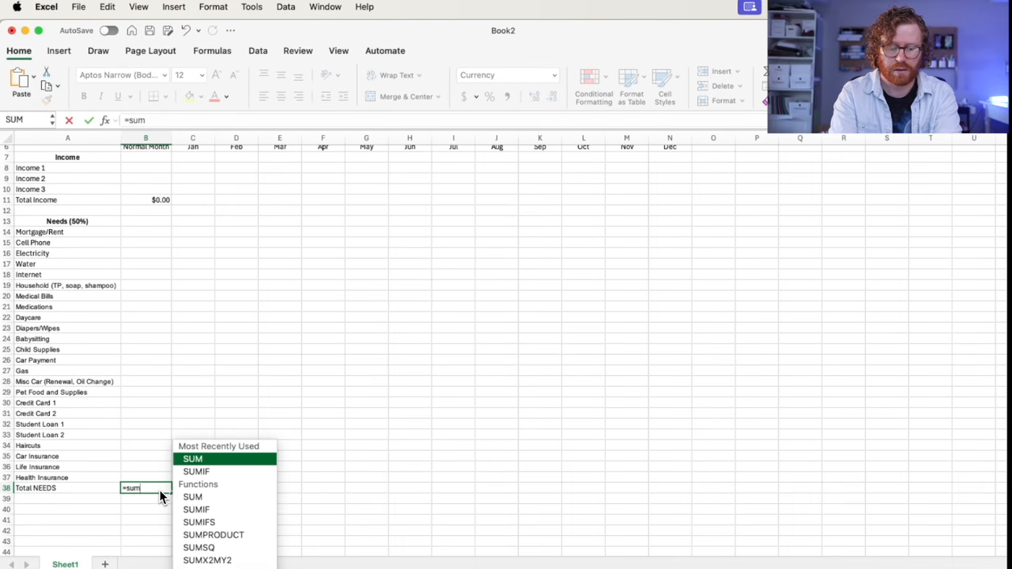
{"action": "type", "text": "("}
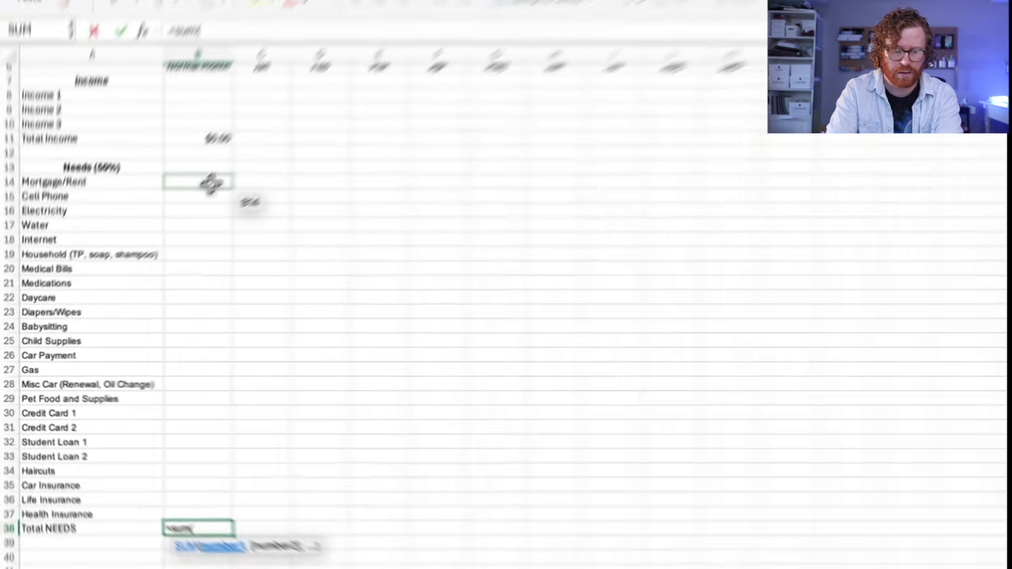
{"action": "left_click_drag", "start_coordinate": [150, 233], "coordinate": [142, 430]}
{"action": "left_click_drag", "start_coordinate": [282, 485], "coordinate": [285, 515]}
{"action": "type", "text": ")"}
{"action": "key", "text": "Return"}
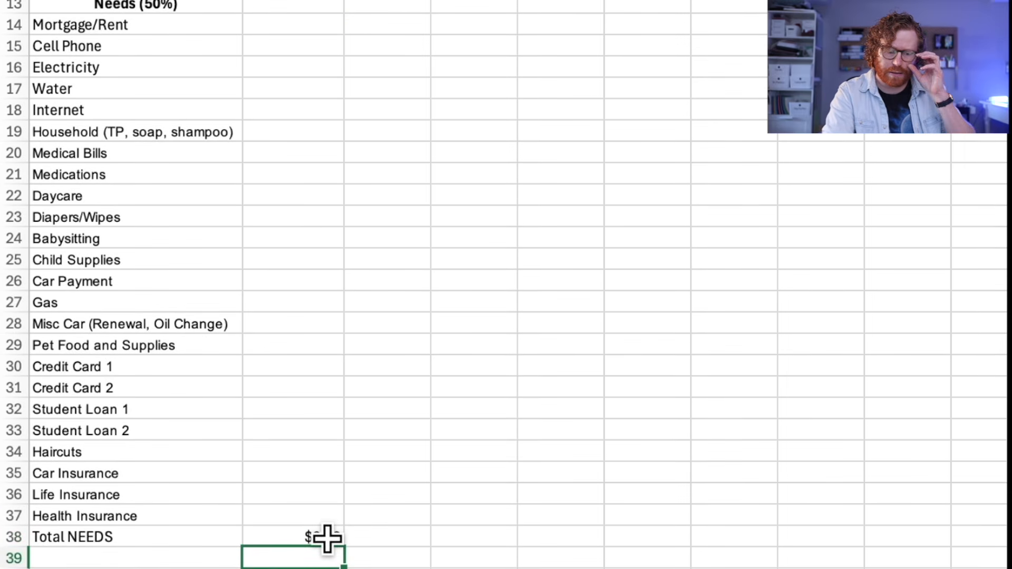
- Enter the sample Normal Month amounts 1500, 140 and 100 for Mortgage/Rent, Cell Phone and Electricity to test the needs total
{"action": "left_click", "coordinate": [315, 30]}
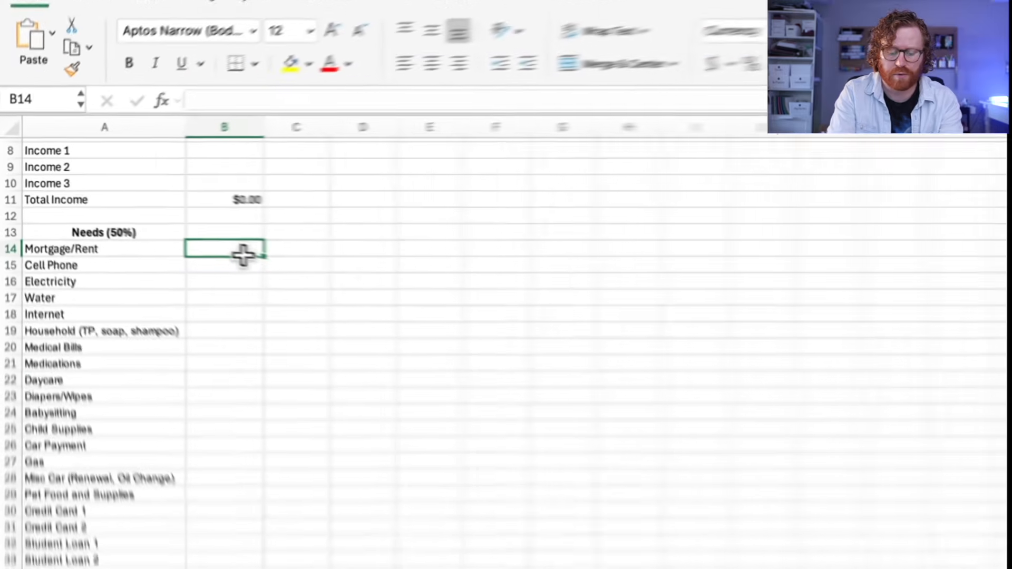
{"action": "type", "text": "1500"}
{"action": "key", "text": "Return"}
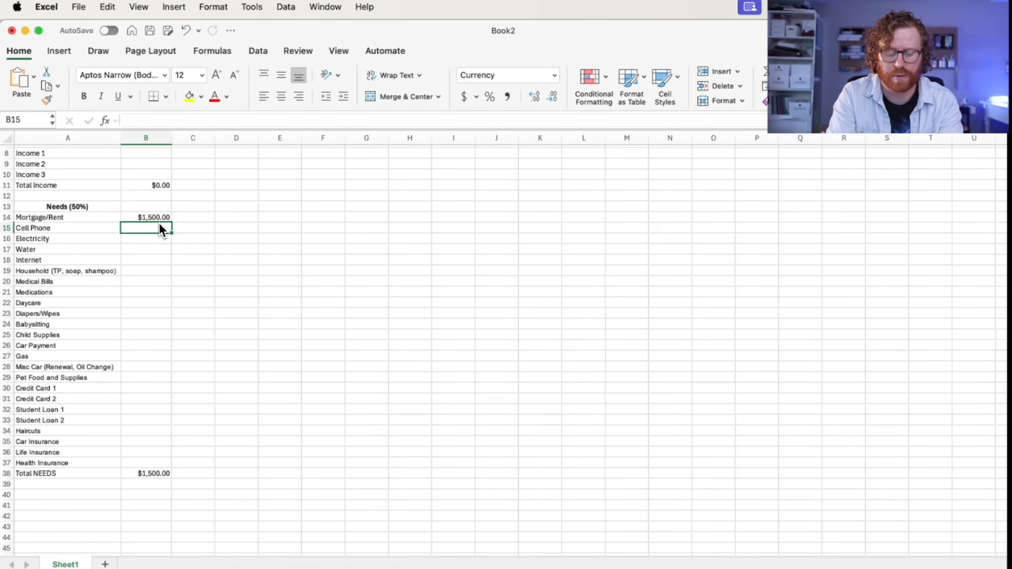
{"action": "type", "text": "140"}
{"action": "key", "text": "Return"}
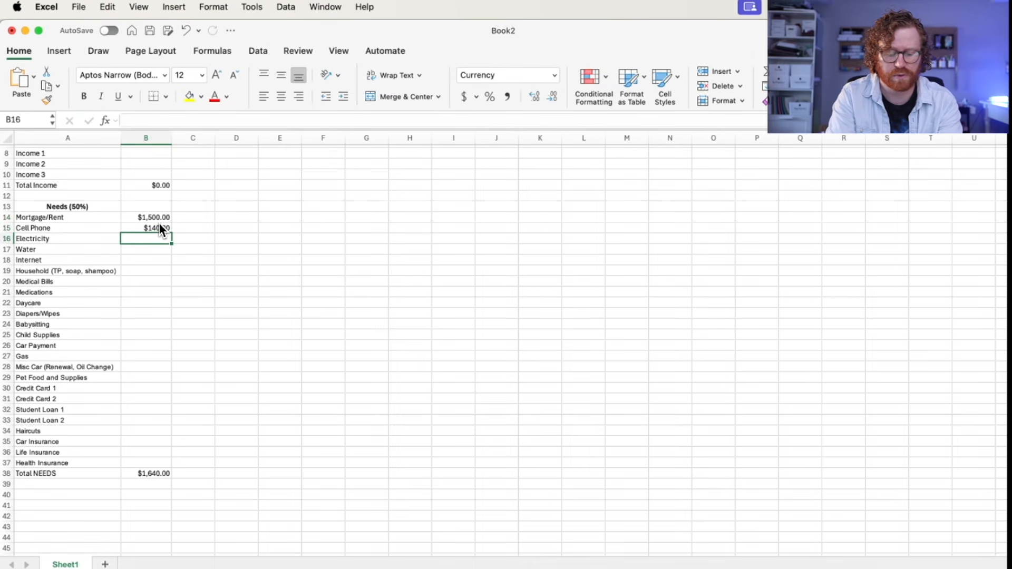
{"action": "type", "text": "100"}
{"action": "key", "text": "Return"}
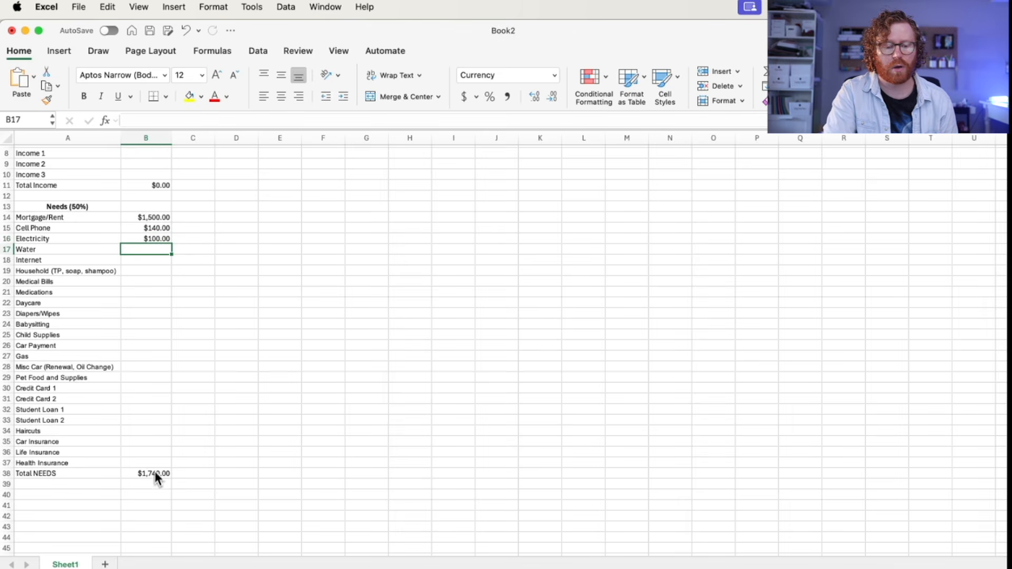
{"action": "scroll", "coordinate": [156, 459], "scroll_direction": "up", "scroll_amount": 5}
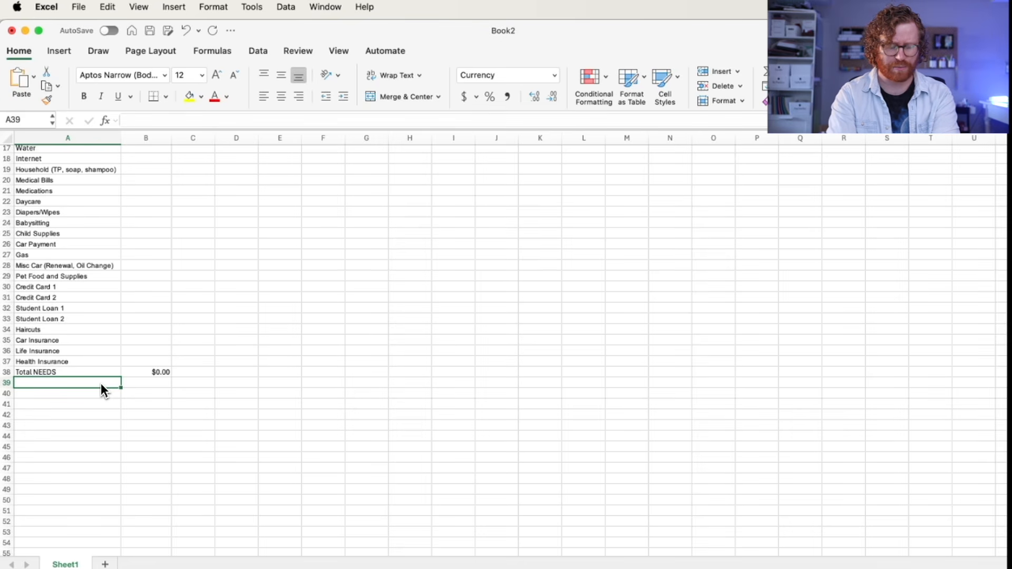
- Label A39 "Actual Income % of NEEDS" directly below the needs total
{"action": "type", "text": "Actual I"}
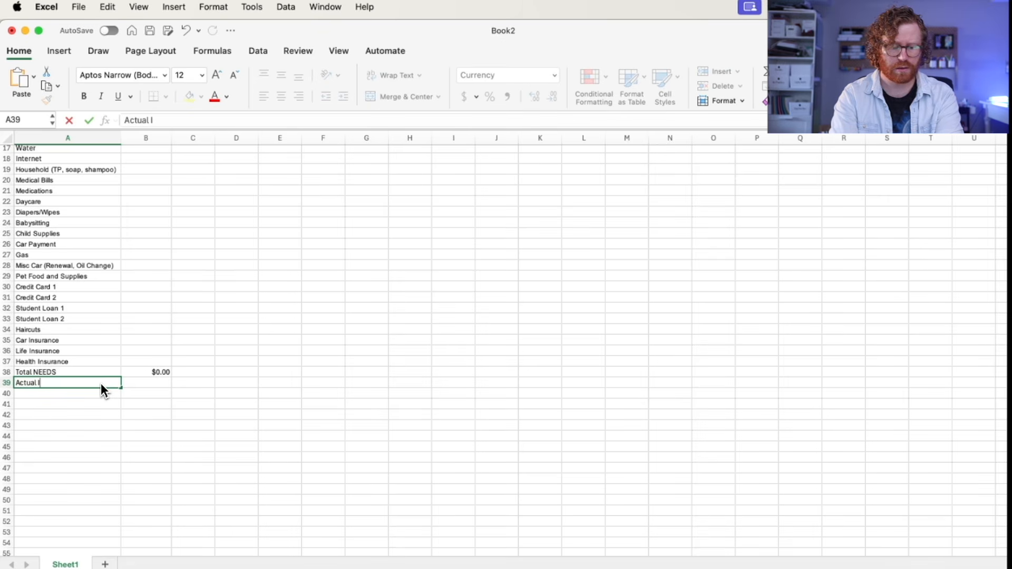
{"action": "type", "text": "ncome % o"}
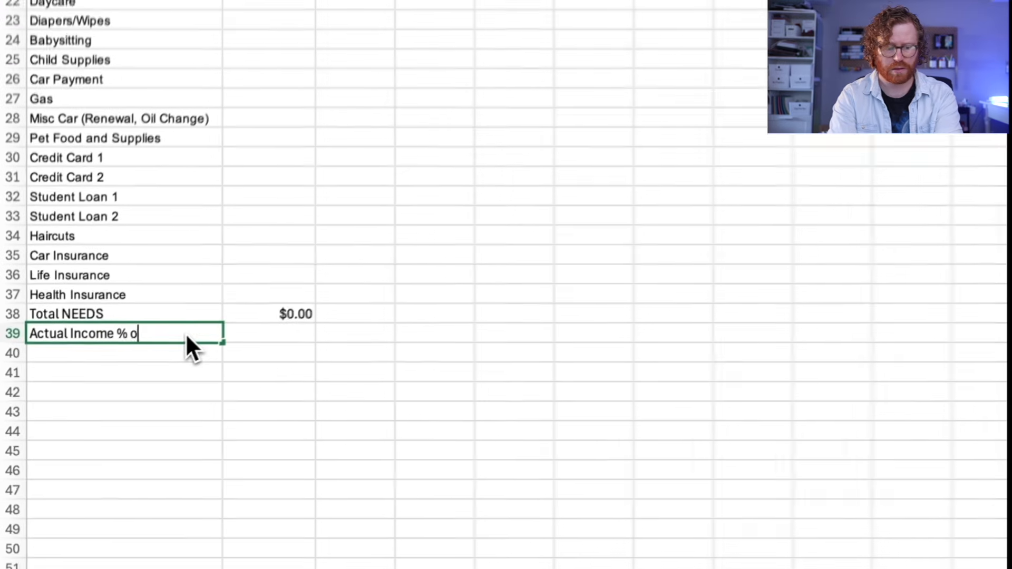
{"action": "type", "text": "f NEEDS"}
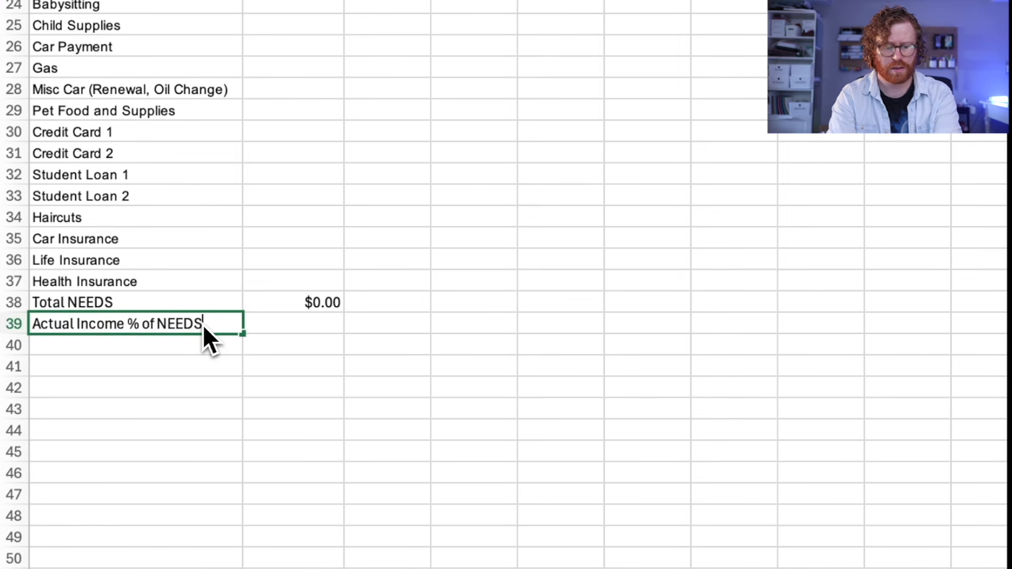
{"action": "key", "text": "Tab"}
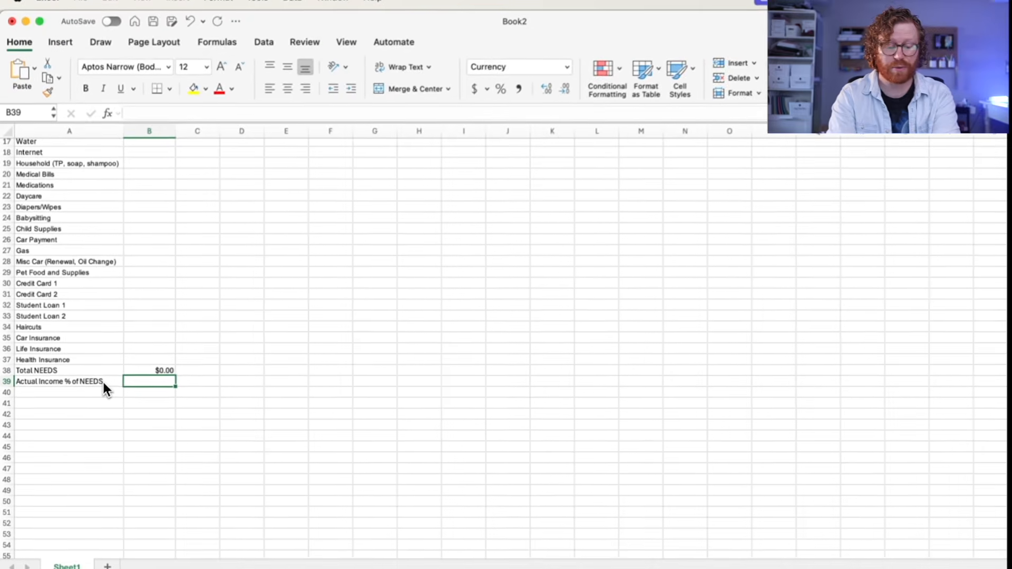
- Enter the formula =(B38/B2) in B39 to divide the total needs by the total income
{"action": "type", "text": "="}
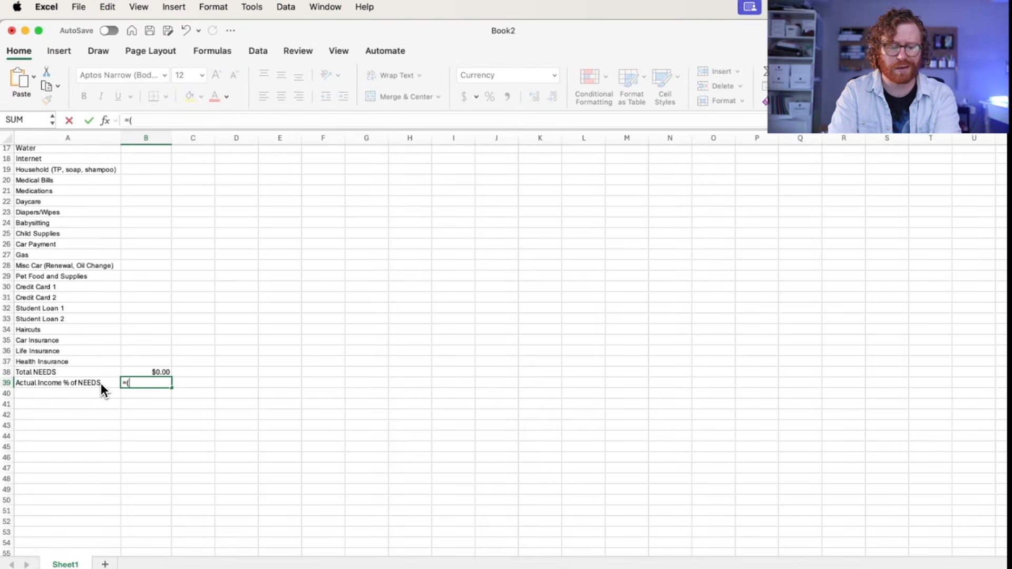
{"action": "type", "text": "("}
{"action": "left_click", "coordinate": [132, 373]}
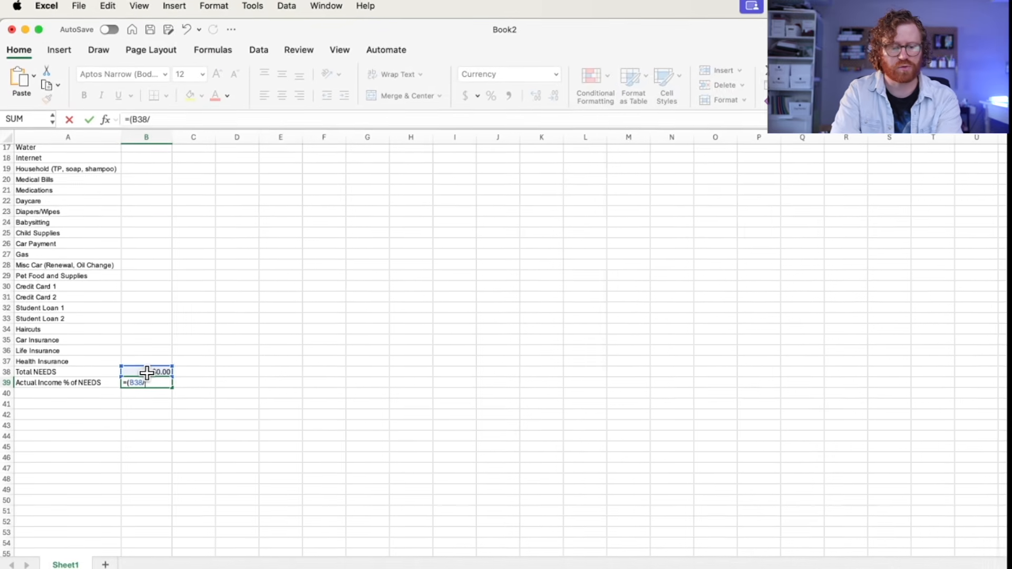
{"action": "scroll", "coordinate": [147, 373], "scroll_direction": "up", "scroll_amount": 4}
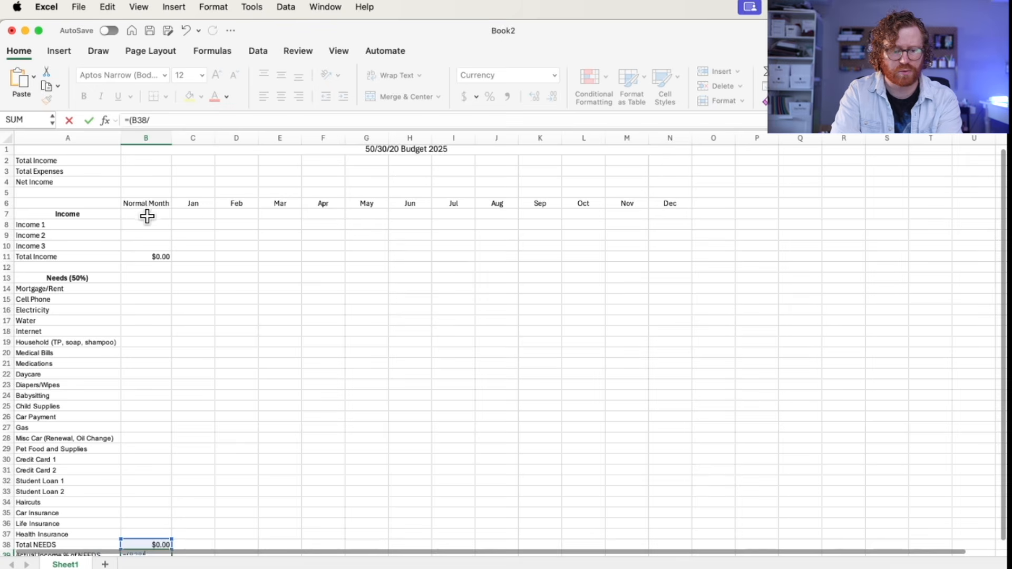
{"action": "left_click", "coordinate": [150, 161]}
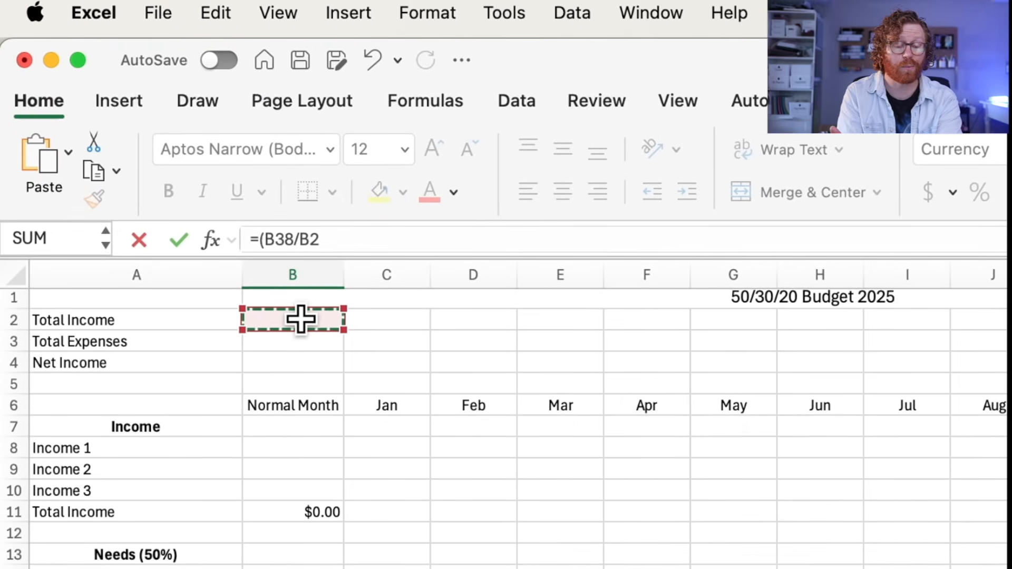
{"action": "type", "text": ")"}
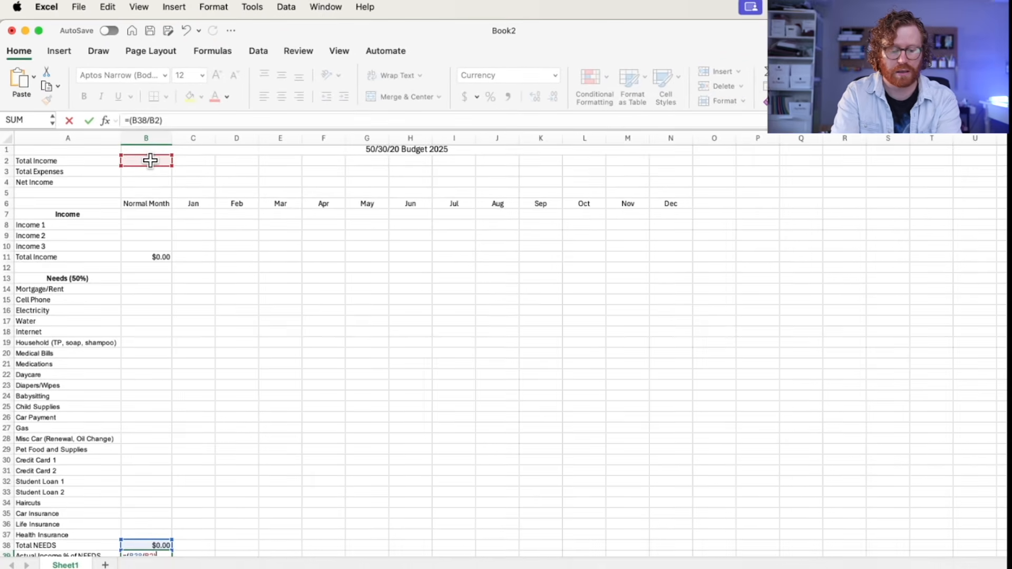
{"action": "key", "text": "Return"}
{"action": "scroll", "coordinate": [152, 167], "scroll_direction": "down", "scroll_amount": 5}
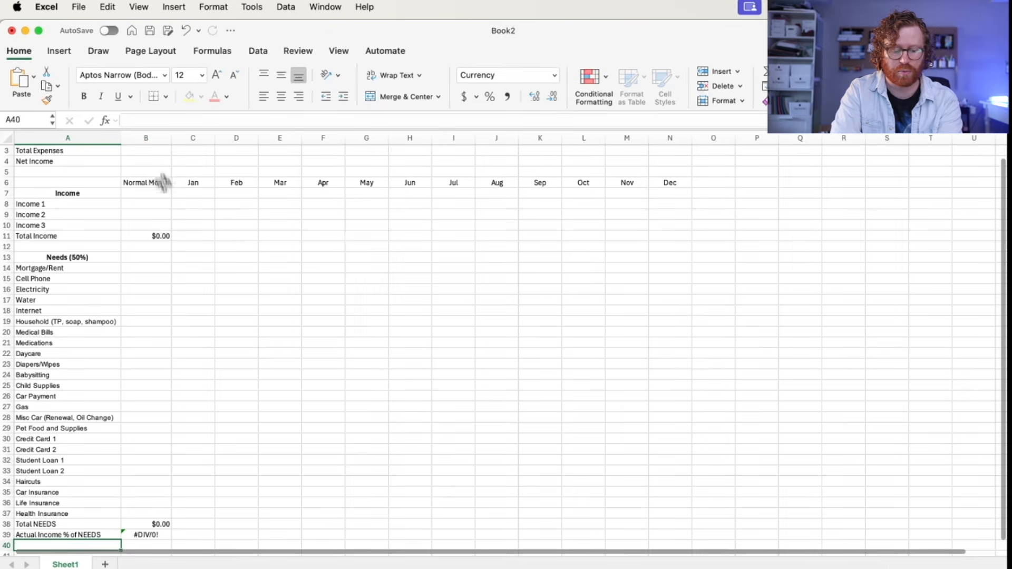
{"action": "left_click", "coordinate": [158, 447]}
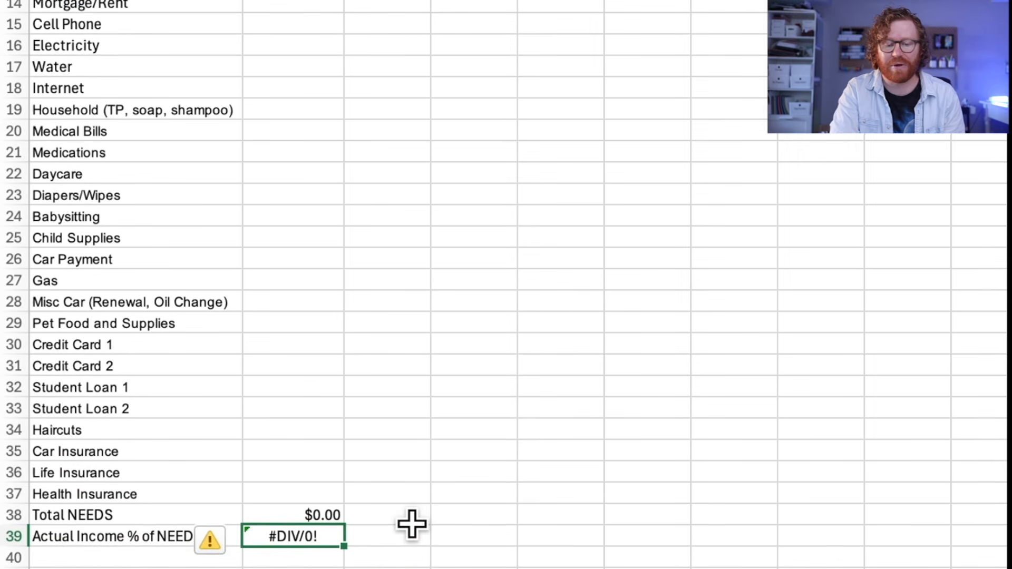
- Enter the sample Normal Month amounts 1,000, 2,000 and 500 for Income 1, Income 2 and Income 3
{"action": "scroll", "coordinate": [412, 525], "scroll_direction": "up", "scroll_amount": 5}
{"action": "left_click", "coordinate": [296, 248]}
{"action": "left_click", "coordinate": [292, 100]}
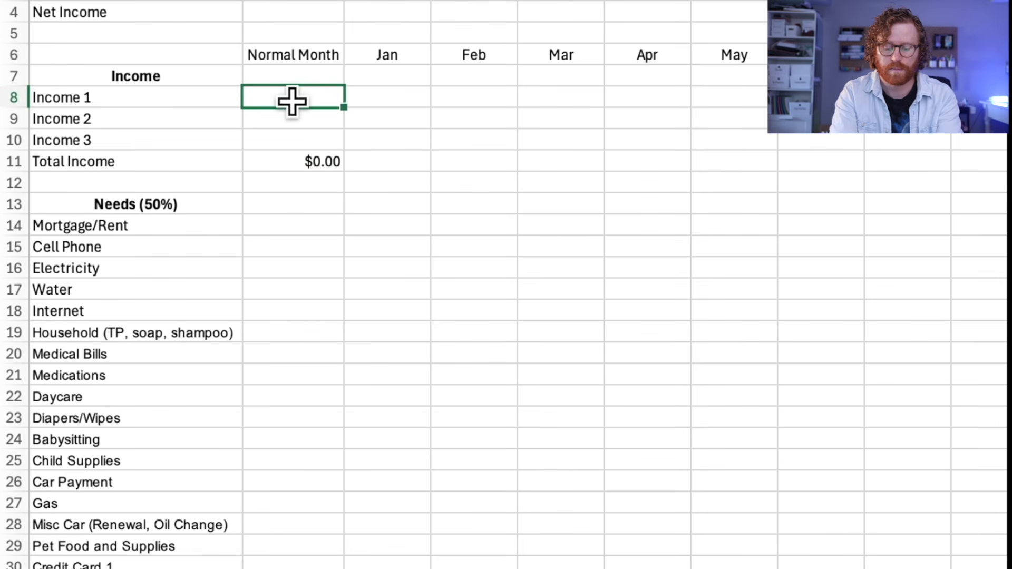
{"action": "type", "text": "1,000"}
{"action": "key", "text": "Return"}
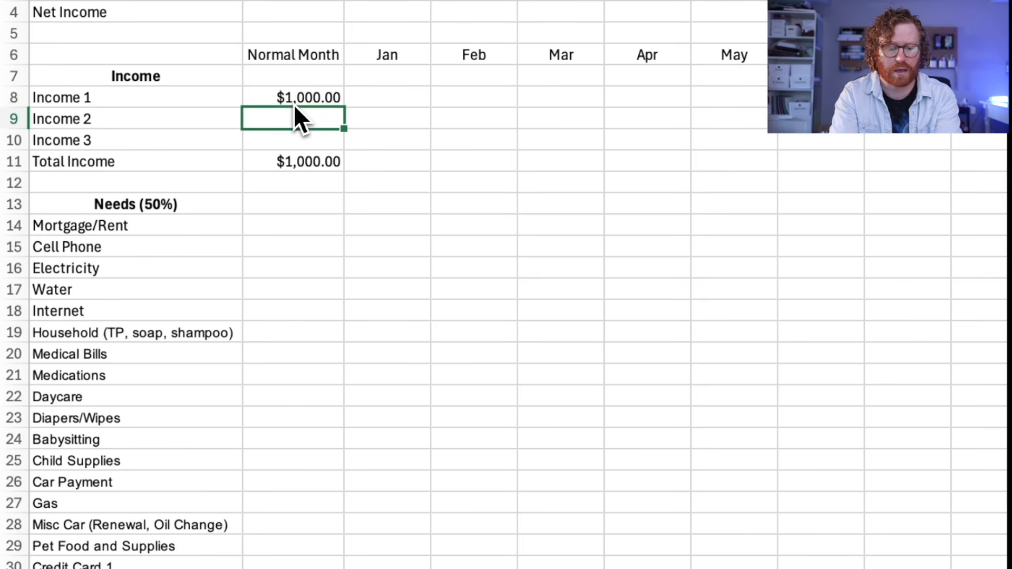
{"action": "type", "text": "2,0"}
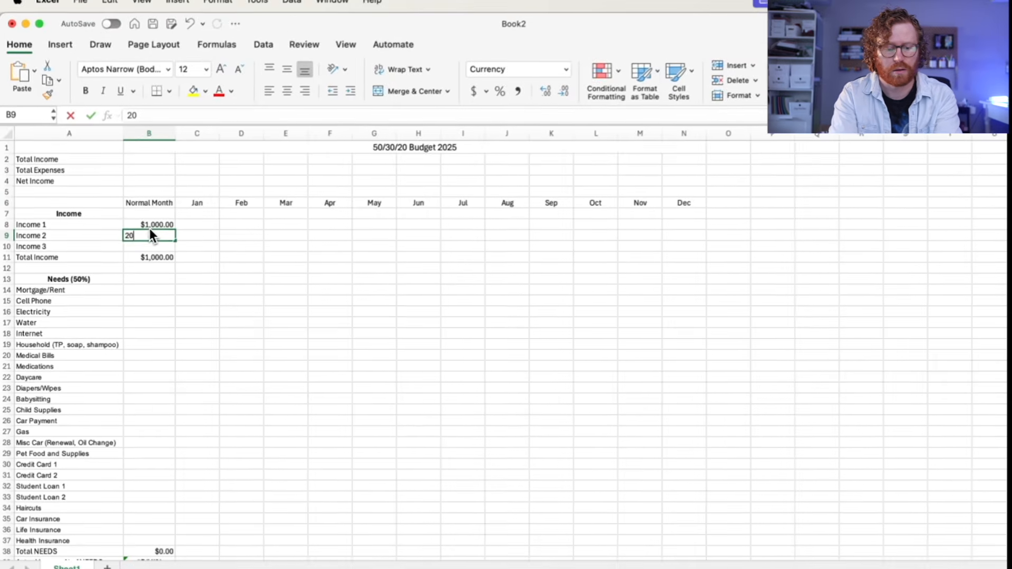
{"action": "type", "text": "00"}
{"action": "key", "text": "Return"}
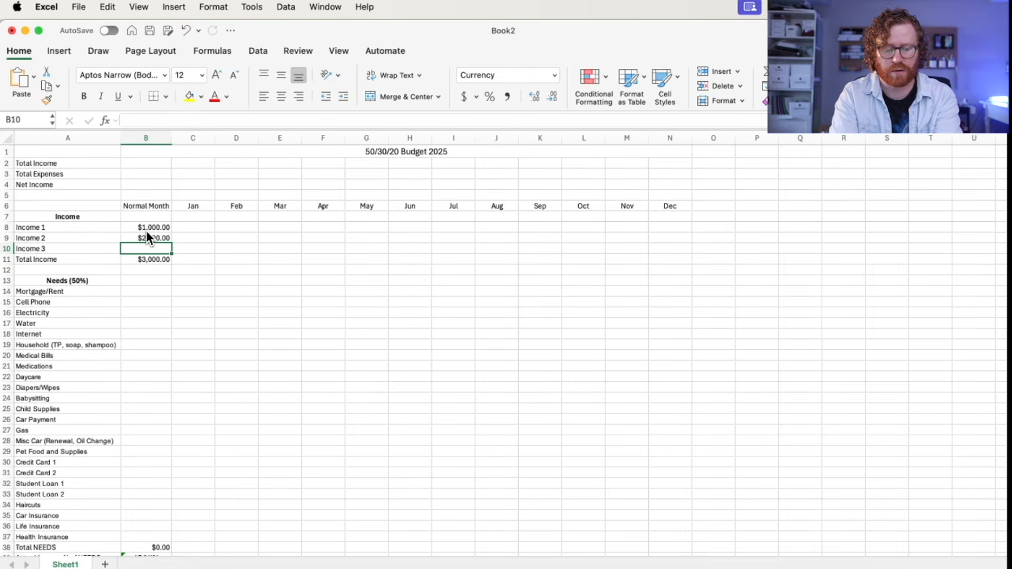
{"action": "type", "text": "500"}
{"action": "key", "text": "Return"}
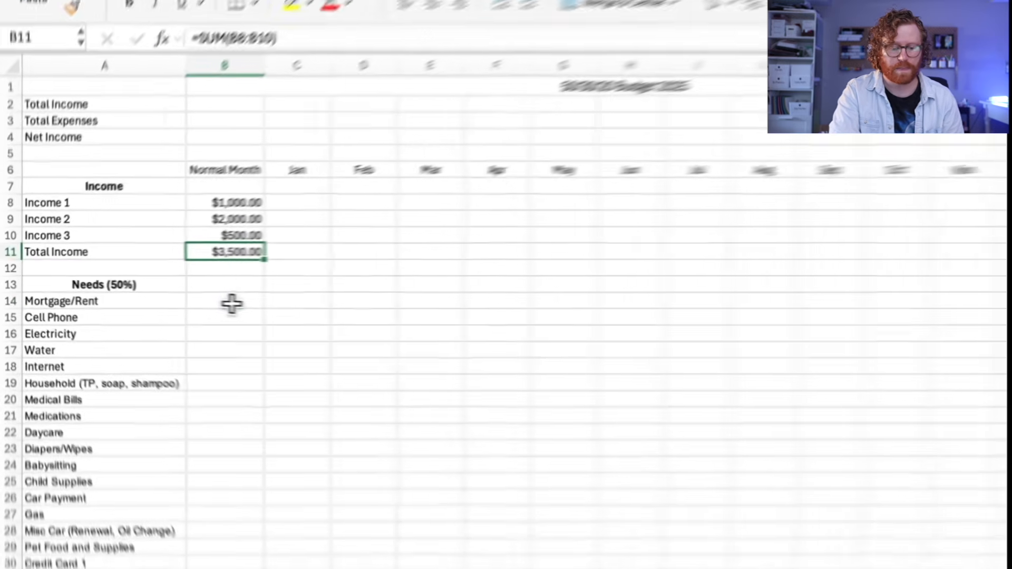
- Enter the sample Normal Month needs: Mortgage/Rent 1500, Cell Phone 140, Electricity 100 and Water 50
{"action": "left_click", "coordinate": [232, 304]}
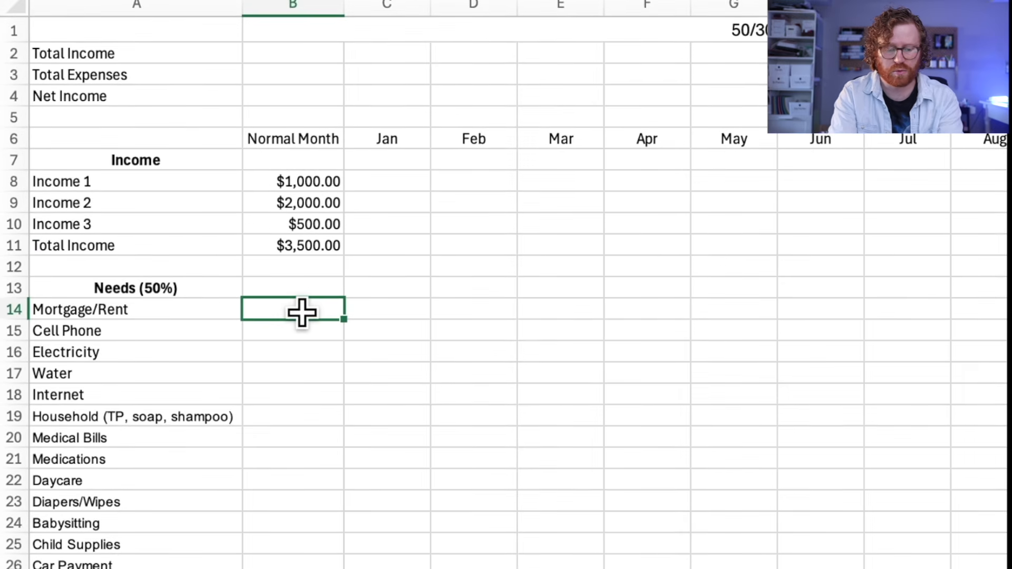
{"action": "key", "text": "Return"}
{"action": "type", "text": "14"}
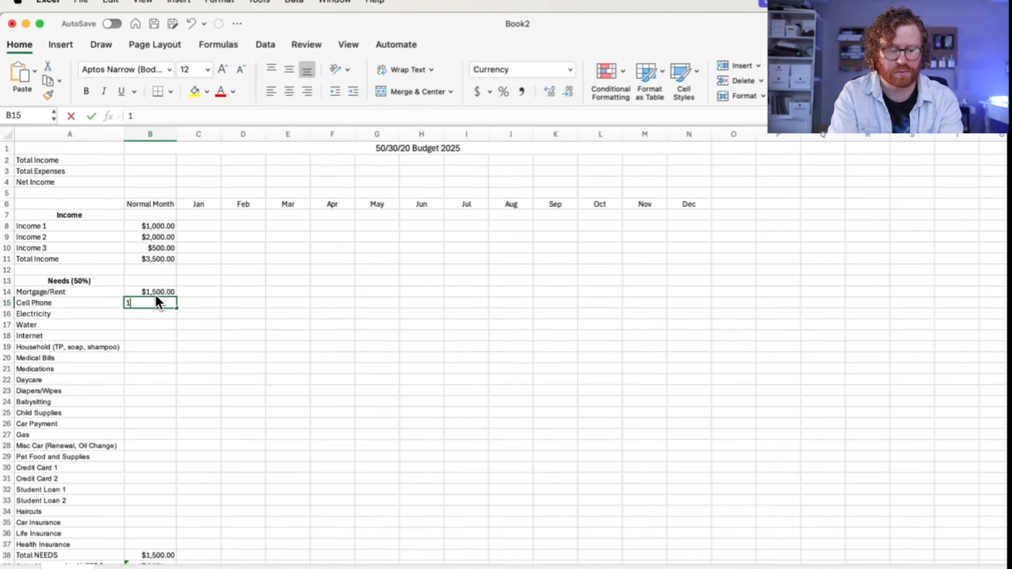
{"action": "type", "text": "0"}
{"action": "key", "text": "Return"}
{"action": "type", "text": "100"}
{"action": "key", "text": "Return"}
{"action": "type", "text": "50"}
{"action": "key", "text": "Return"}
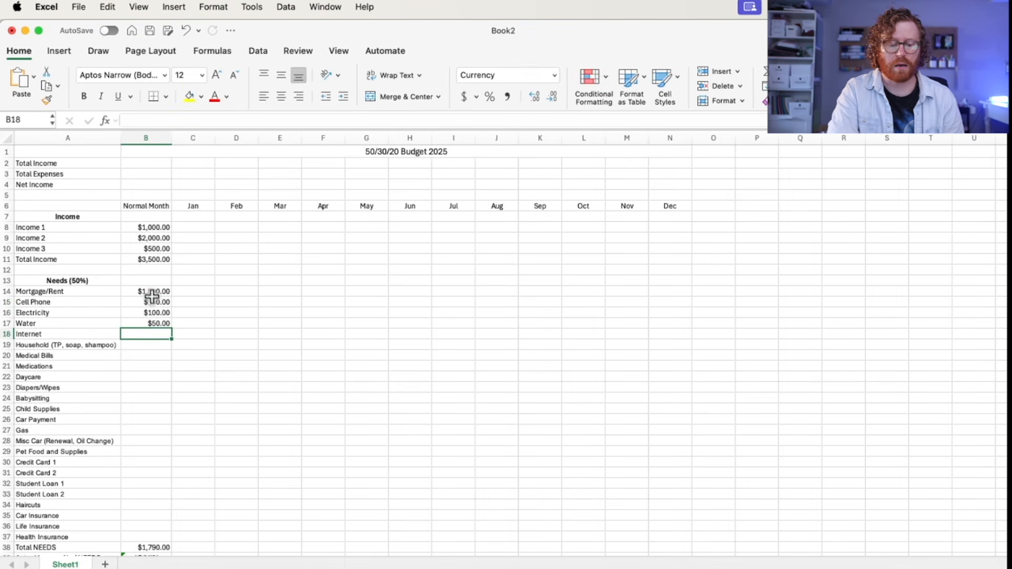
- Add the formula =SUM(B8:B10) in B2 so the summary's Total Income adds up the three Normal Month incomes
{"action": "scroll", "coordinate": [188, 391], "scroll_direction": "down", "scroll_amount": 1}
{"action": "left_click", "coordinate": [161, 543]}
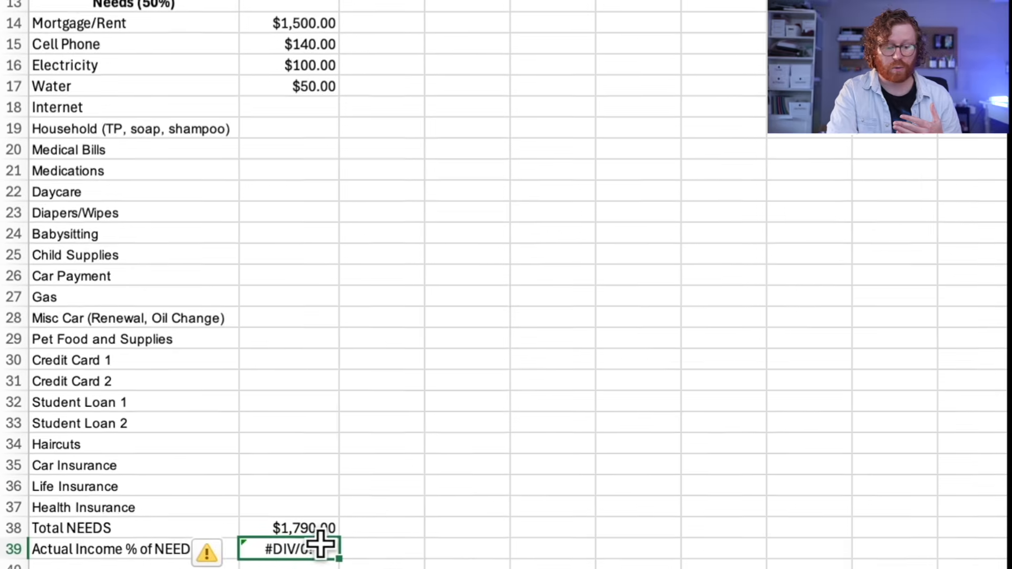
{"action": "scroll", "coordinate": [325, 548], "scroll_direction": "up", "scroll_amount": 5}
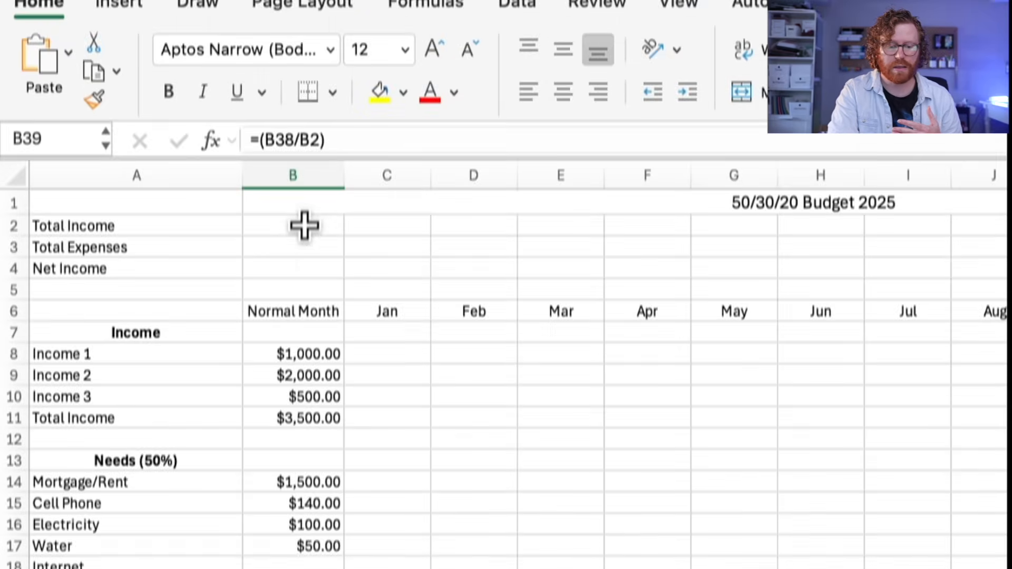
{"action": "left_click", "coordinate": [304, 225]}
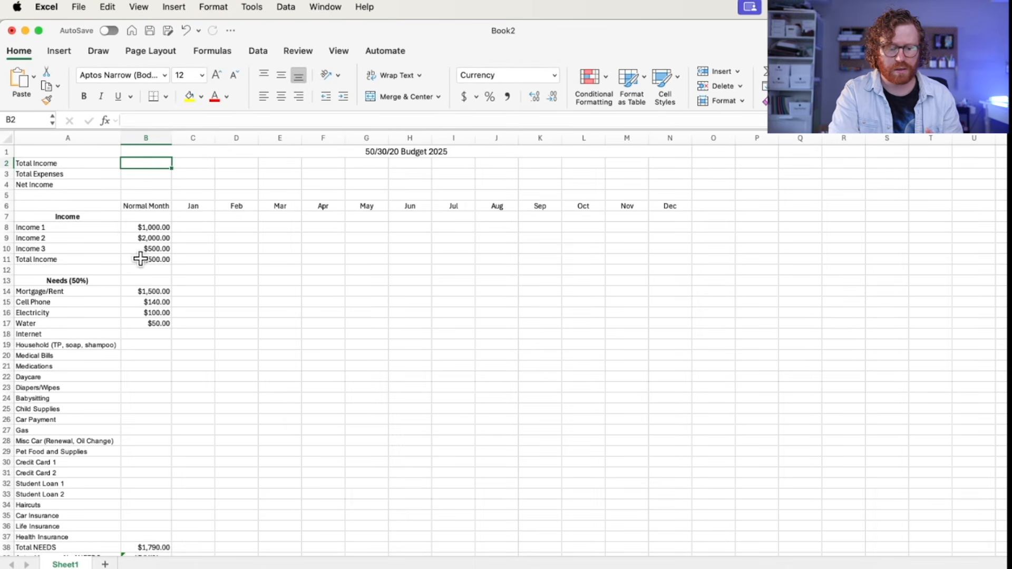
{"action": "left_click", "coordinate": [140, 259]}
{"action": "left_click", "coordinate": [153, 166]}
{"action": "type", "text": "="}
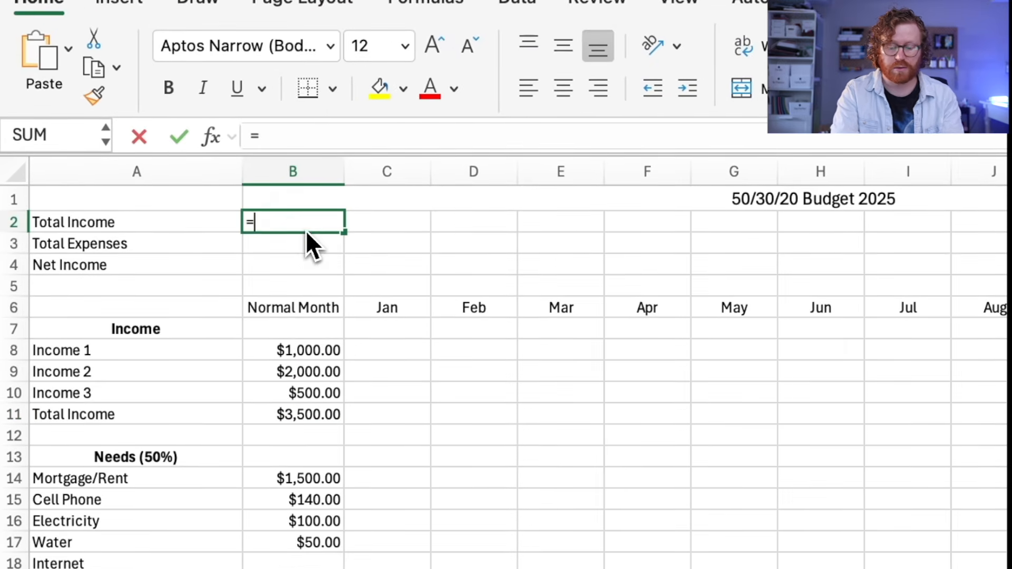
{"action": "type", "text": "sum("}
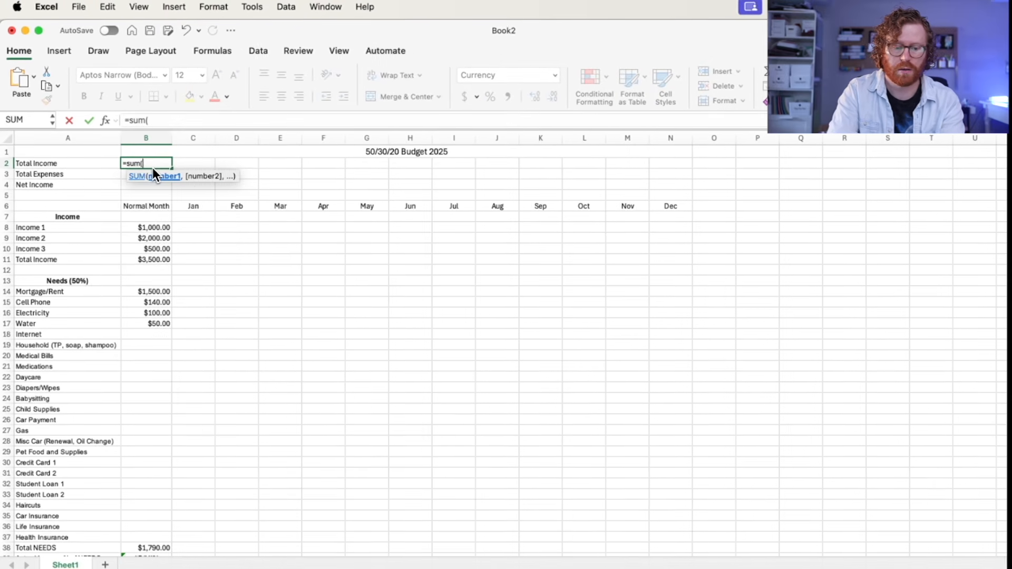
{"action": "left_click_drag", "start_coordinate": [151, 227], "coordinate": [153, 239]}
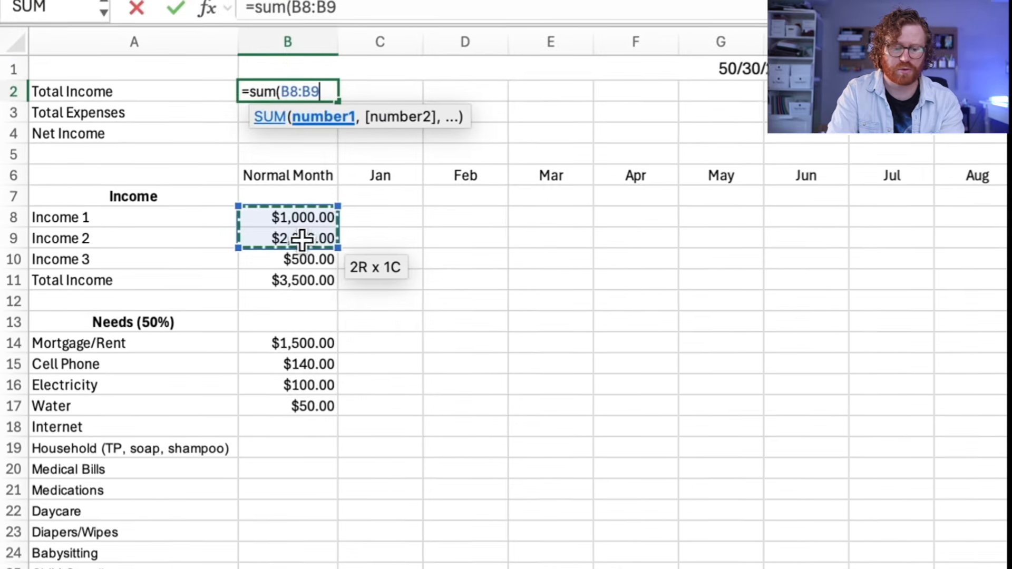
{"action": "left_click_drag", "start_coordinate": [302, 240], "coordinate": [303, 254]}
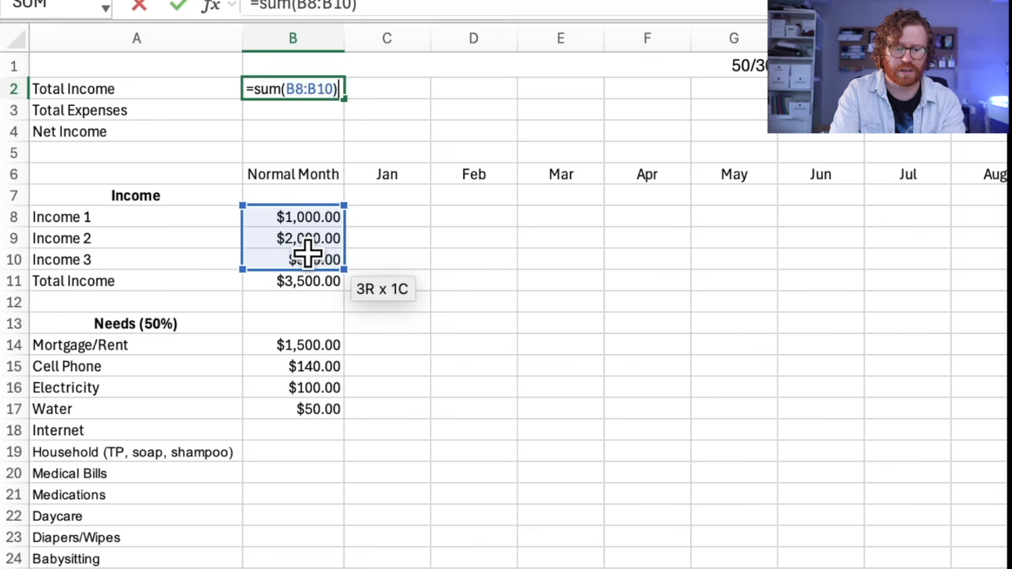
{"action": "key", "text": "Return"}
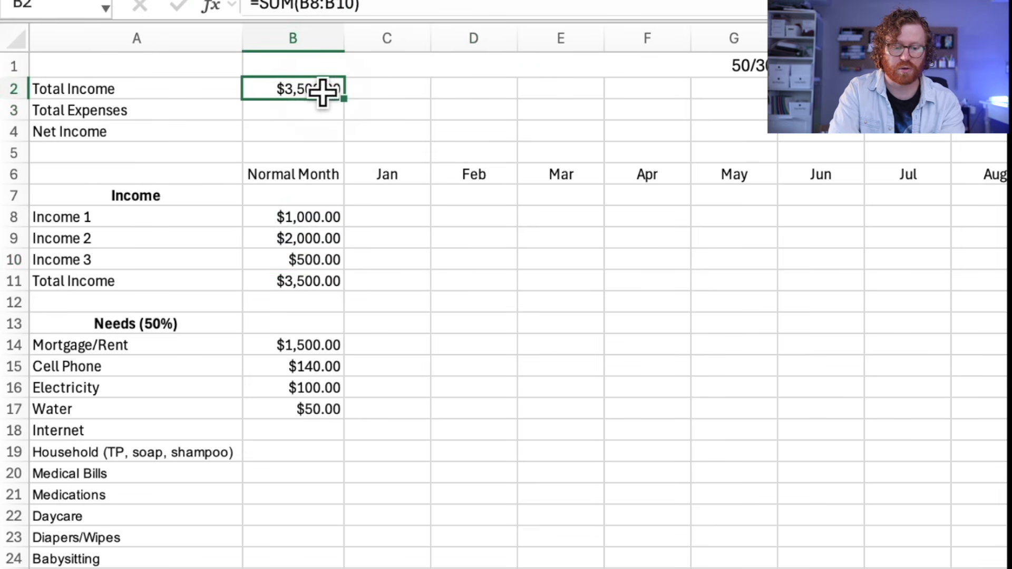
- Format the Actual Income % of NEEDS result in B39 as a percentage
{"action": "scroll", "coordinate": [420, 318], "scroll_direction": "down", "scroll_amount": 6}
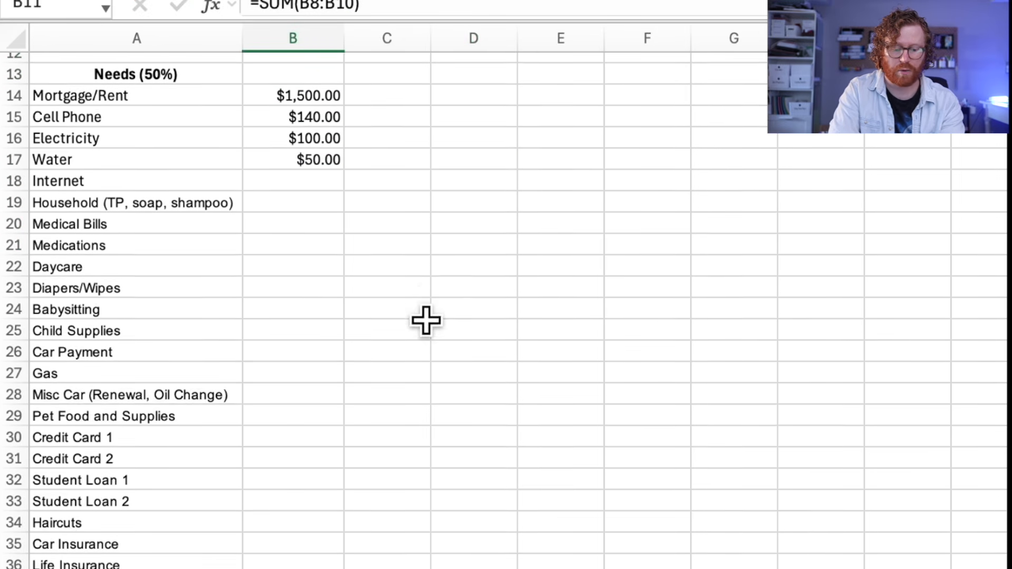
{"action": "scroll", "coordinate": [337, 420], "scroll_direction": "down", "scroll_amount": 3}
{"action": "left_click", "coordinate": [310, 262]}
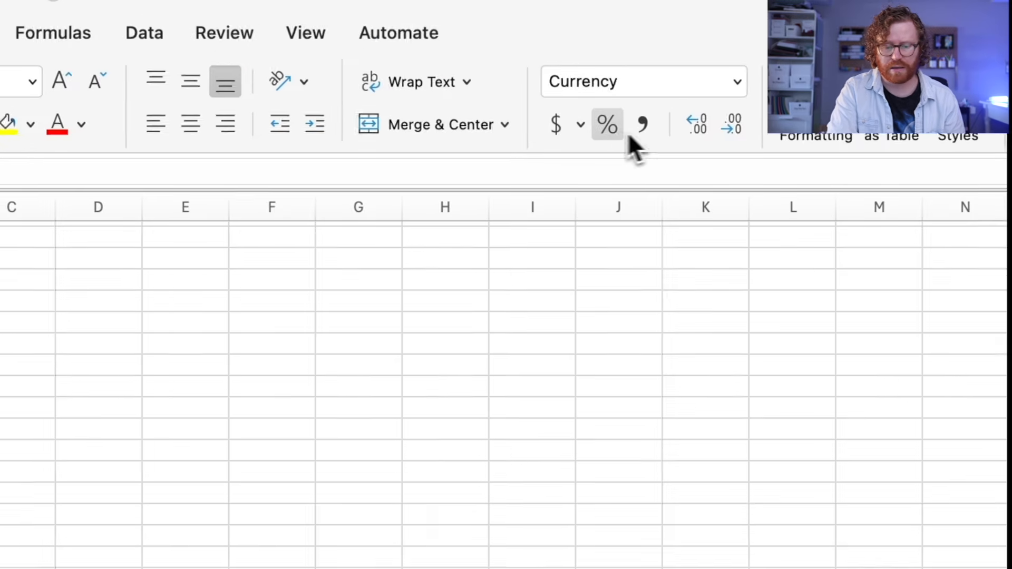
{"action": "left_click", "coordinate": [606, 129]}
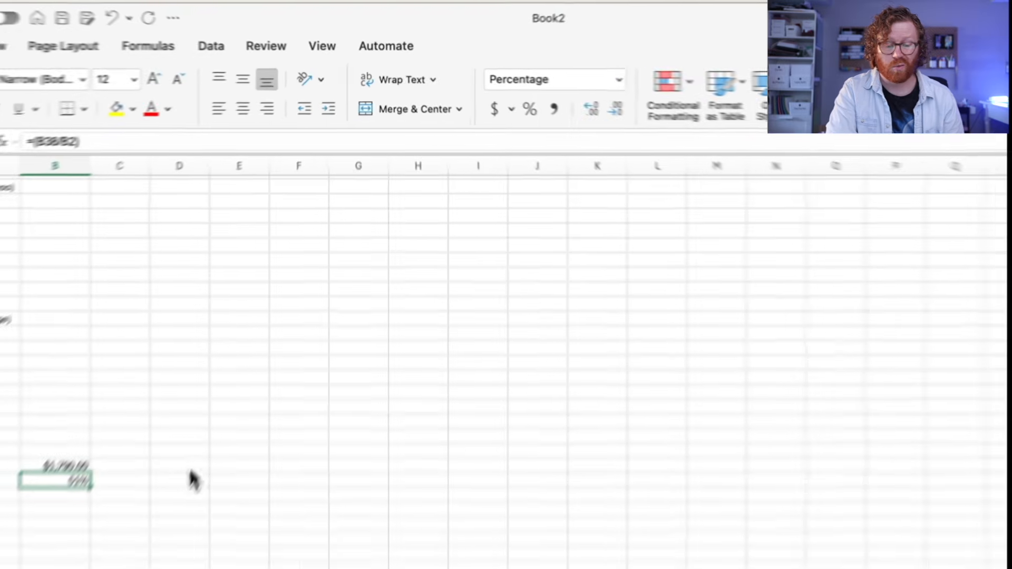
- Examine the needs percentage in B39 against the income and needs amounts it is based on
{"action": "scroll", "coordinate": [71, 486], "scroll_direction": "up", "scroll_amount": 3}
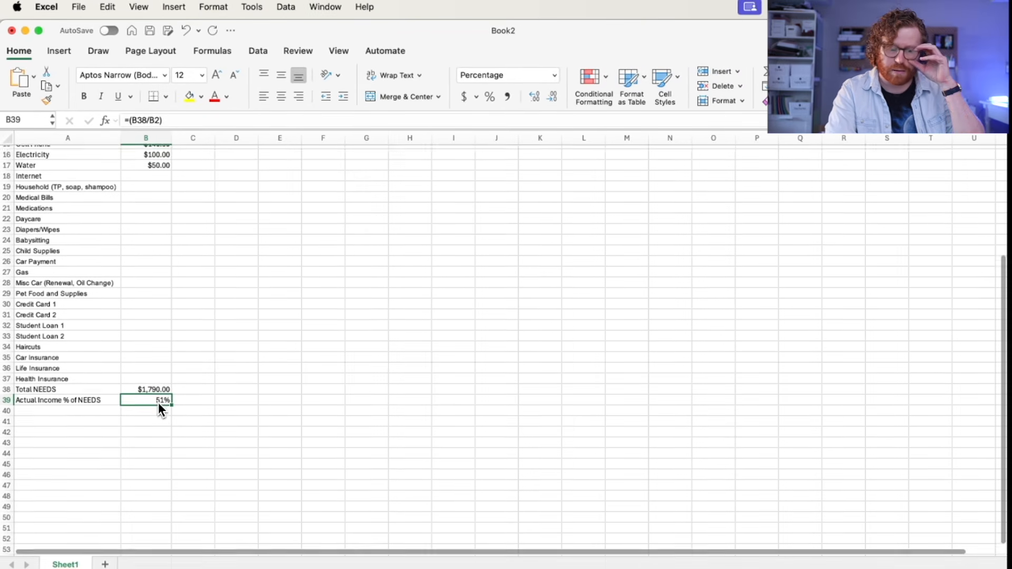
{"action": "scroll", "coordinate": [158, 403], "scroll_direction": "up", "scroll_amount": 5}
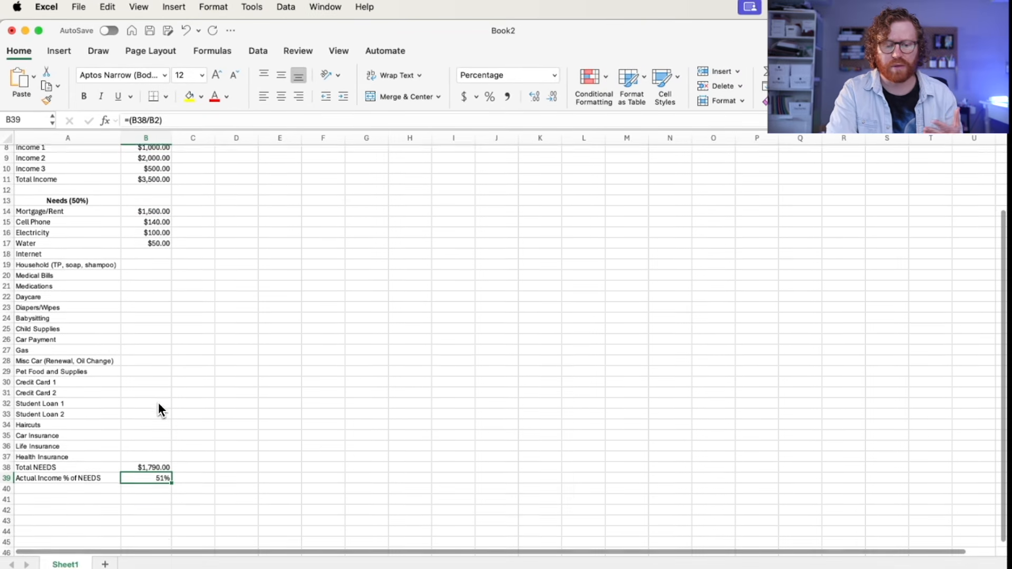
{"action": "scroll", "coordinate": [158, 403], "scroll_direction": "down", "scroll_amount": 2}
{"action": "scroll", "coordinate": [158, 403], "scroll_direction": "down", "scroll_amount": 1}
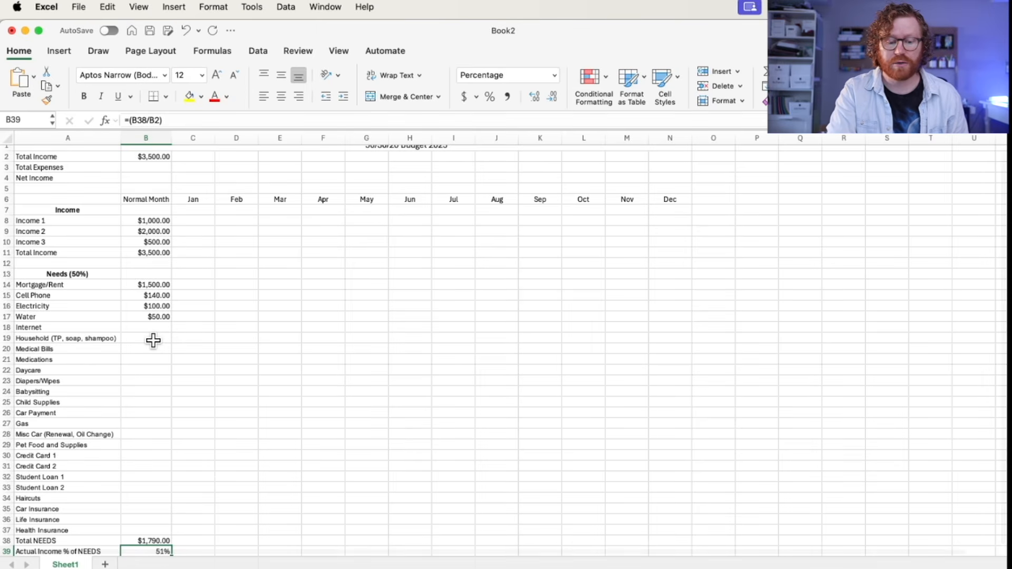
{"action": "scroll", "coordinate": [222, 269], "scroll_direction": "up", "scroll_amount": 1}
{"action": "scroll", "coordinate": [223, 269], "scroll_direction": "down", "scroll_amount": 4}
{"action": "scroll", "coordinate": [223, 269], "scroll_direction": "down", "scroll_amount": 3}
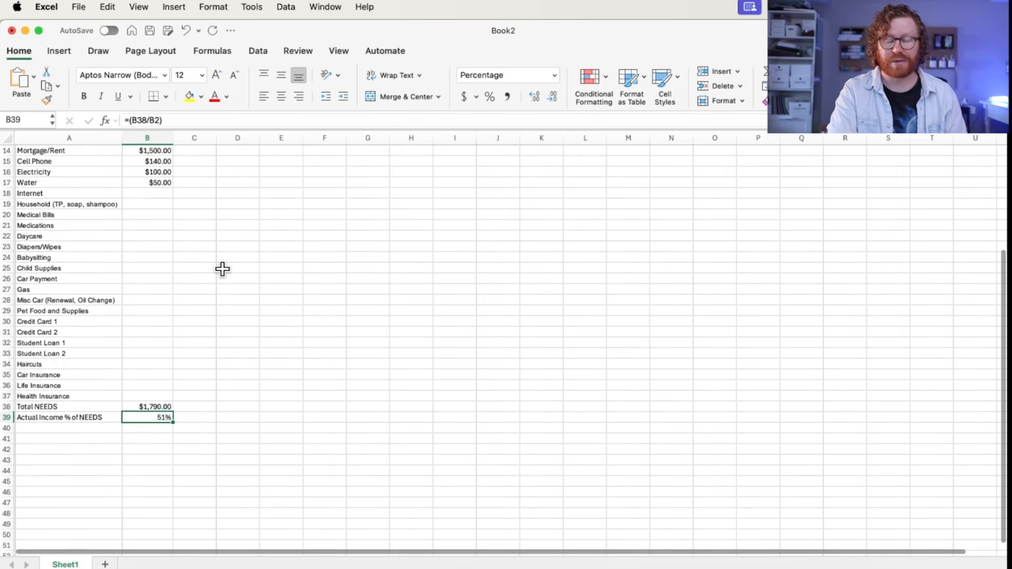
{"action": "scroll", "coordinate": [223, 269], "scroll_direction": "up", "scroll_amount": 5}
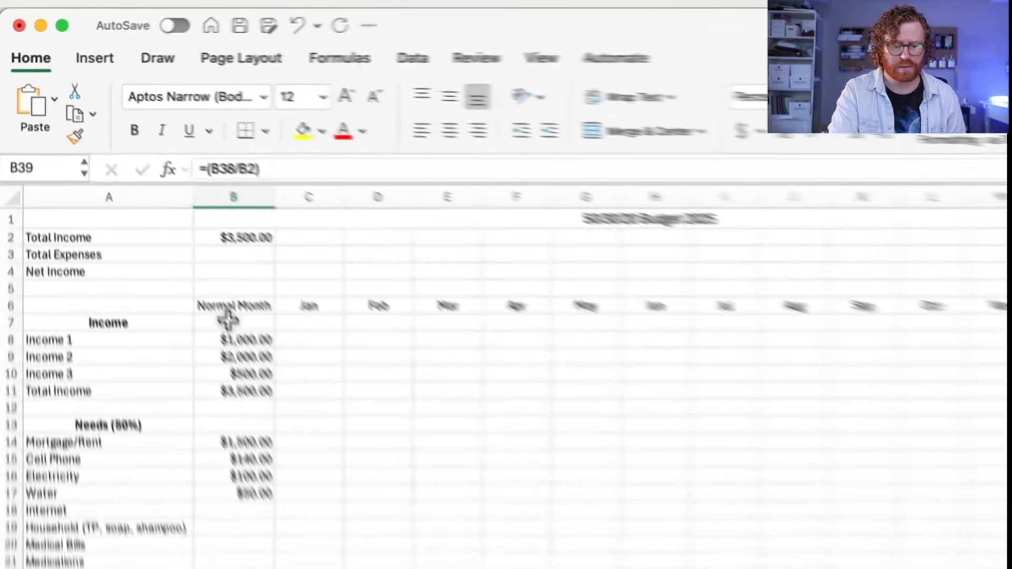
- Freeze the panes at B7 so rows 1 to 6 and column A stay in view, and check the frozen area
{"action": "left_click", "coordinate": [148, 217]}
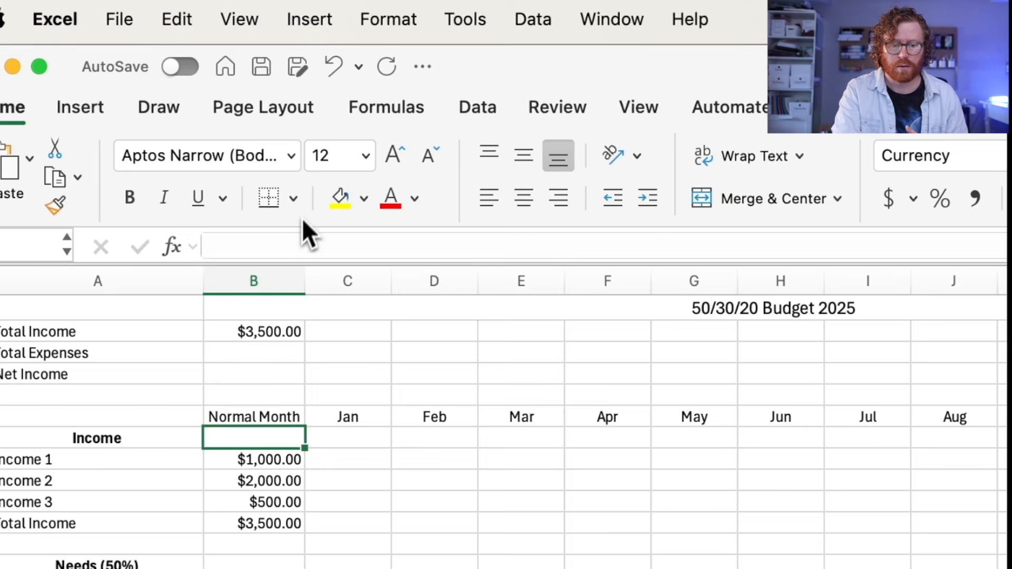
{"action": "left_click", "coordinate": [253, 21]}
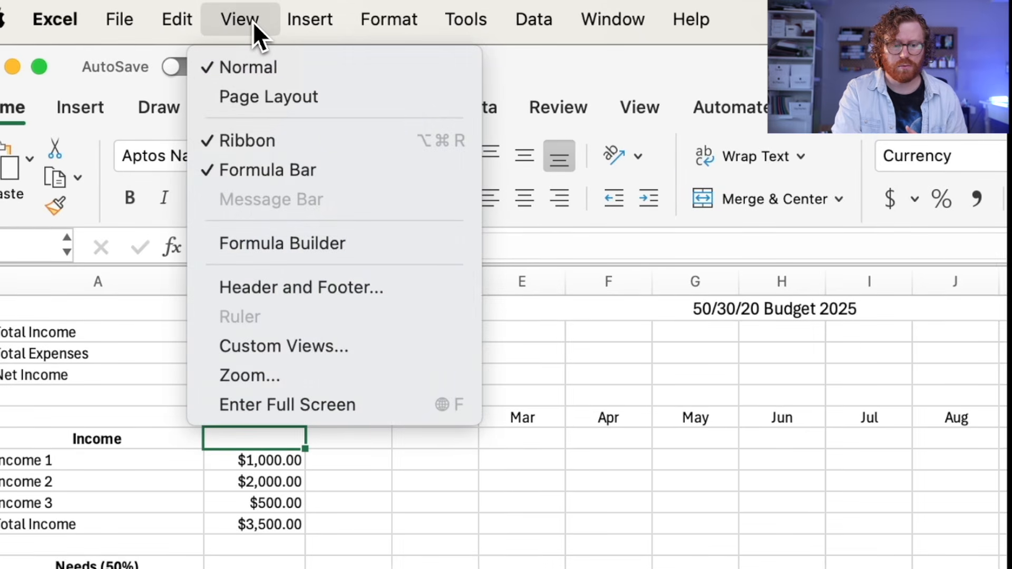
{"action": "left_click", "coordinate": [253, 22]}
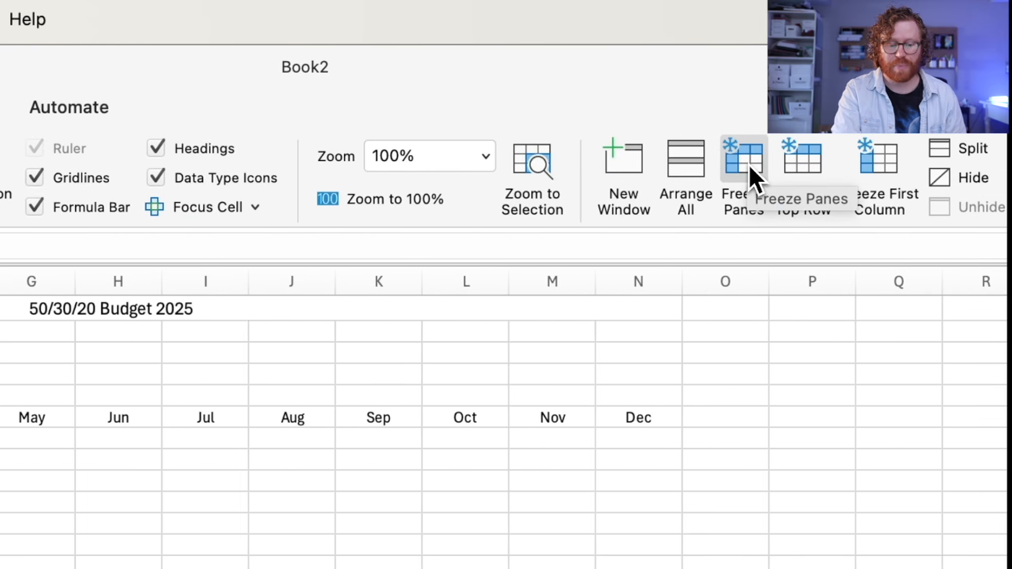
{"action": "left_click", "coordinate": [764, 165]}
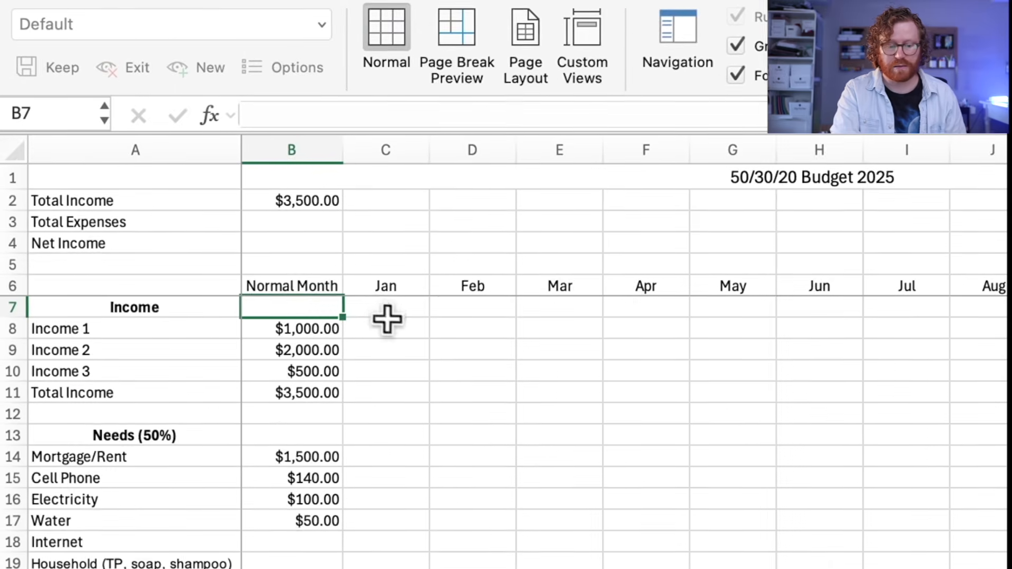
{"action": "scroll", "coordinate": [389, 327], "scroll_direction": "down", "scroll_amount": 5}
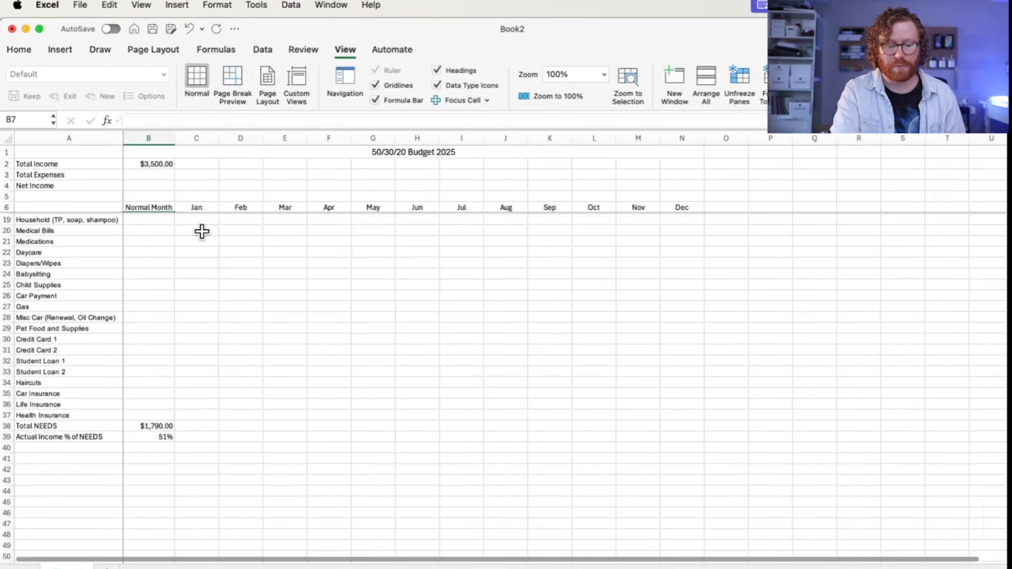
{"action": "scroll", "coordinate": [390, 327], "scroll_direction": "up", "scroll_amount": 5}
{"action": "scroll", "coordinate": [198, 230], "scroll_direction": "down", "scroll_amount": 3}
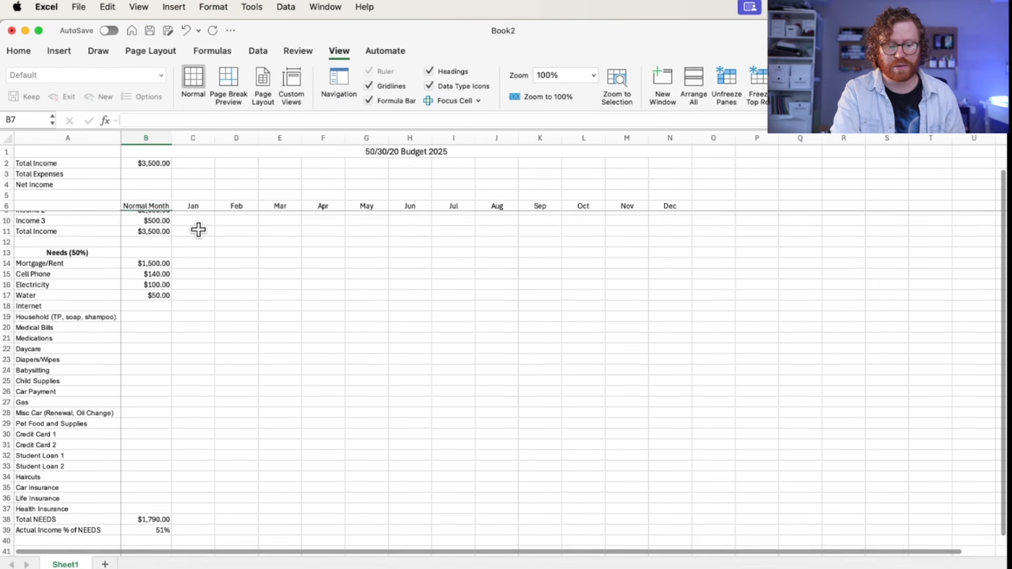
{"action": "scroll", "coordinate": [198, 229], "scroll_direction": "up", "scroll_amount": 3}
{"action": "scroll", "coordinate": [198, 230], "scroll_direction": "right", "scroll_amount": 6}
{"action": "scroll", "coordinate": [198, 229], "scroll_direction": "left", "scroll_amount": 6}
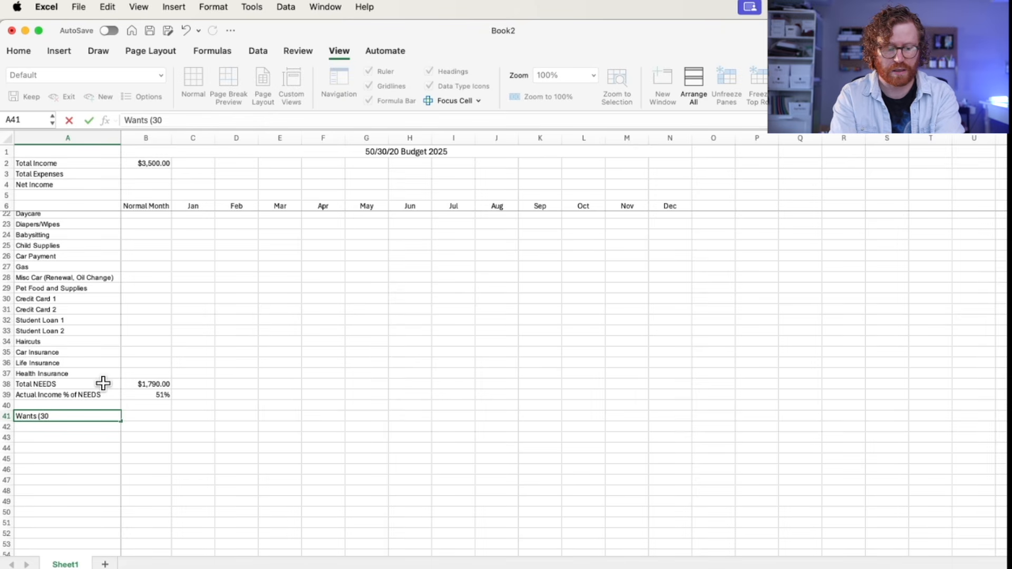
- Label A41 "Wants (30%)" as the next section heading and make it bold and centered
{"action": "key", "text": "Return"}
{"action": "left_click", "coordinate": [90, 416]}
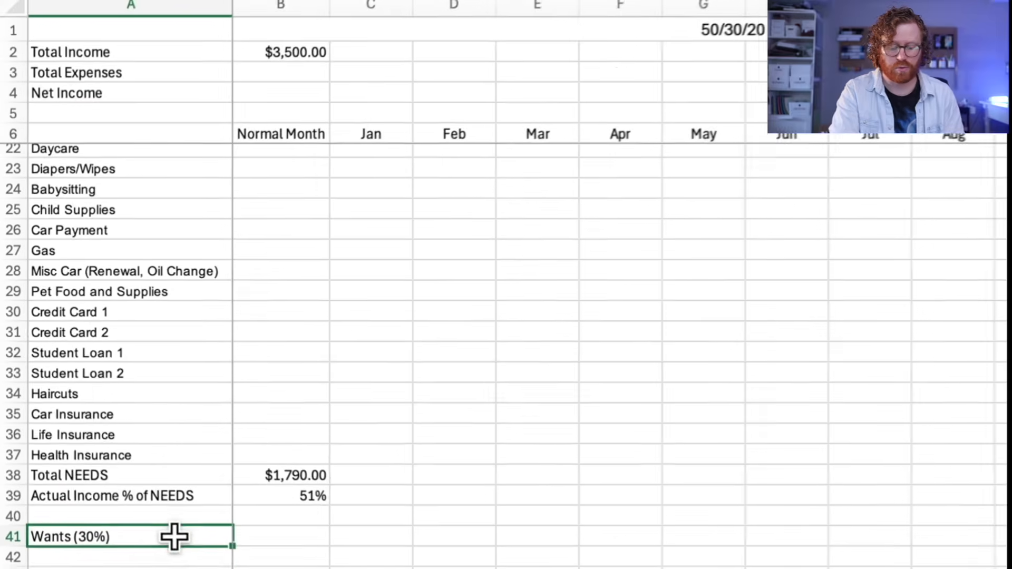
{"action": "key", "text": "super+b"}
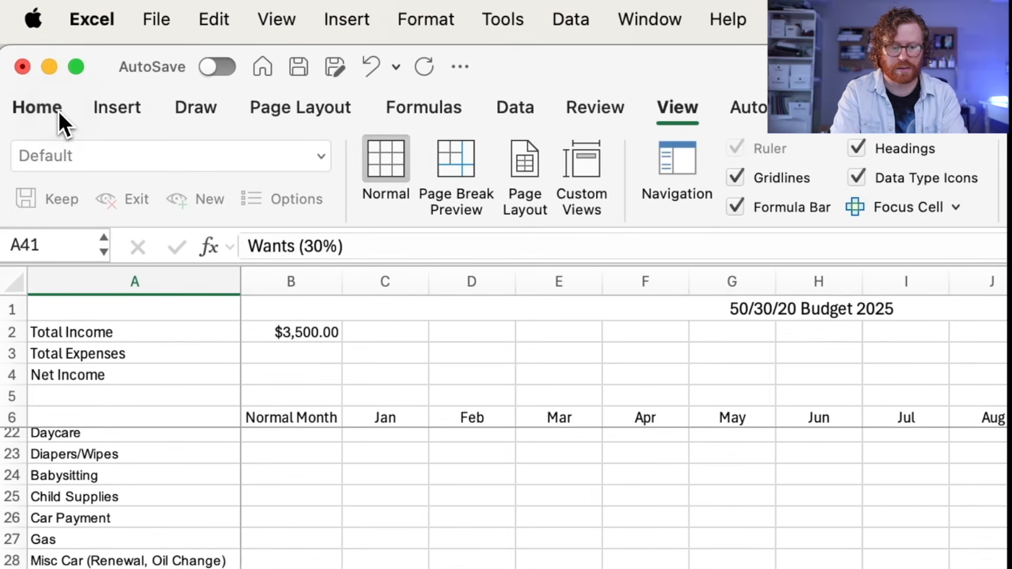
{"action": "left_click", "coordinate": [58, 109]}
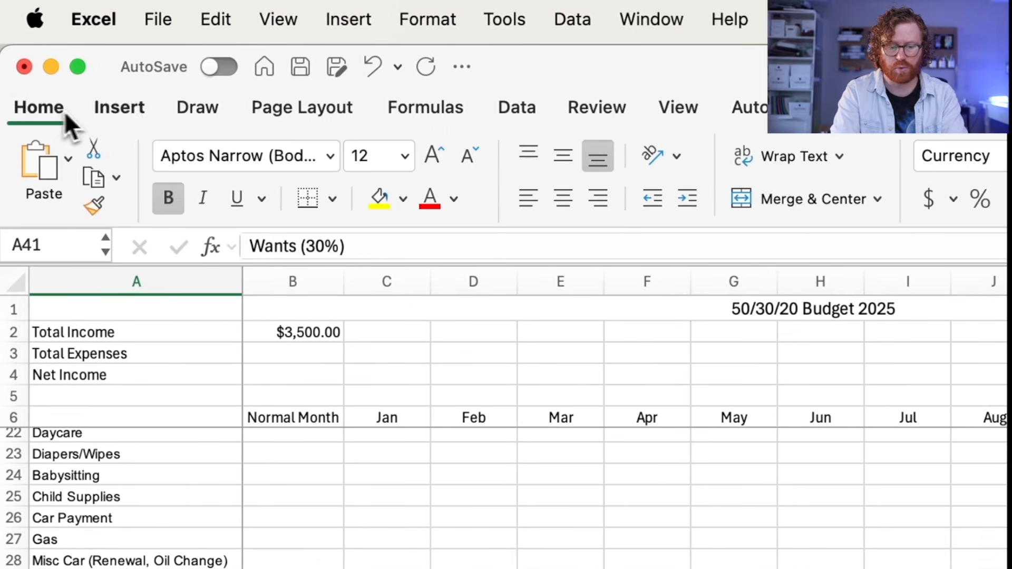
{"action": "left_click", "coordinate": [596, 56]}
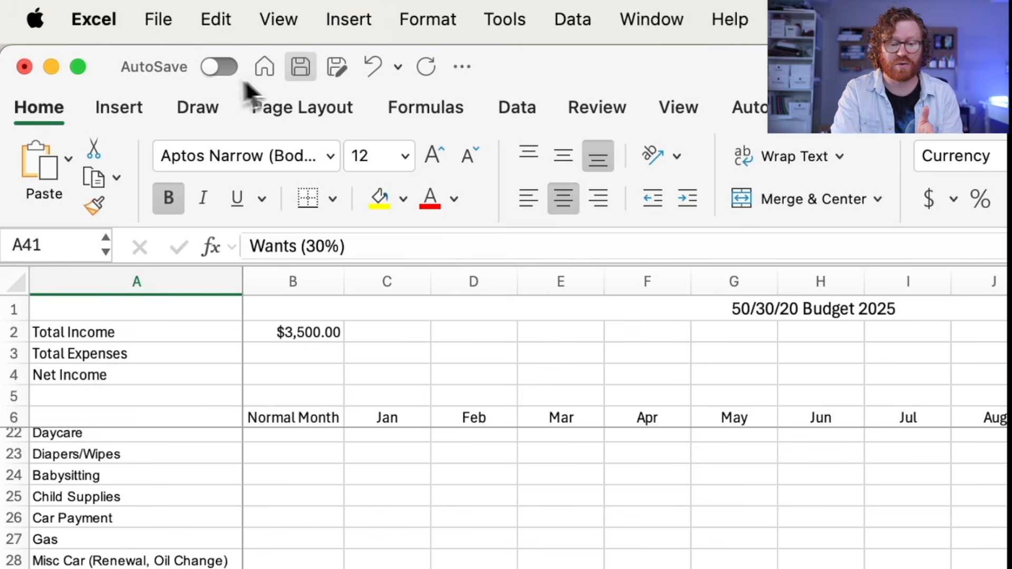
- Save the workbook under the file name "Practice Budget"
{"action": "left_click", "coordinate": [305, 73]}
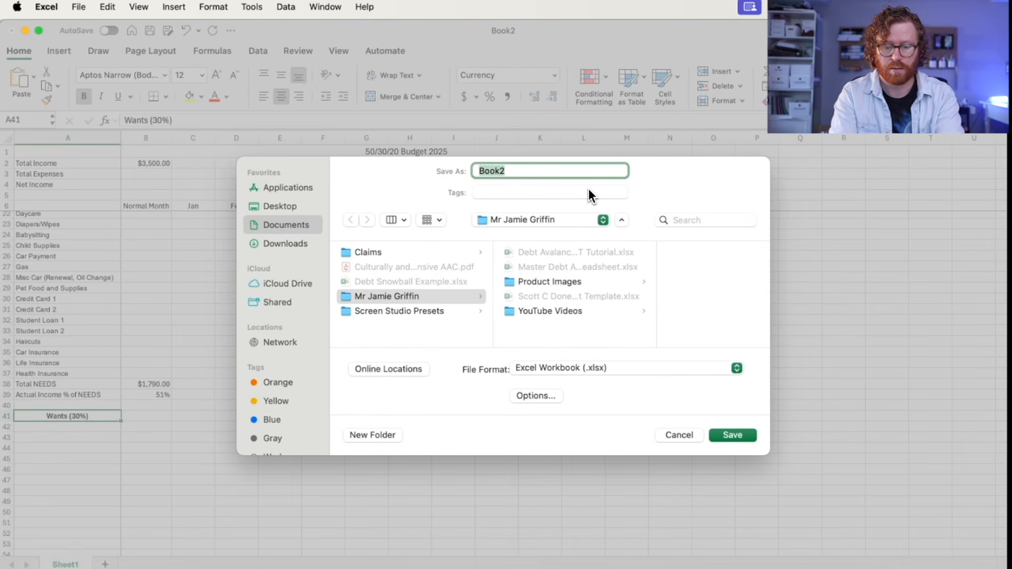
{"action": "type", "text": "Practice Budget"}
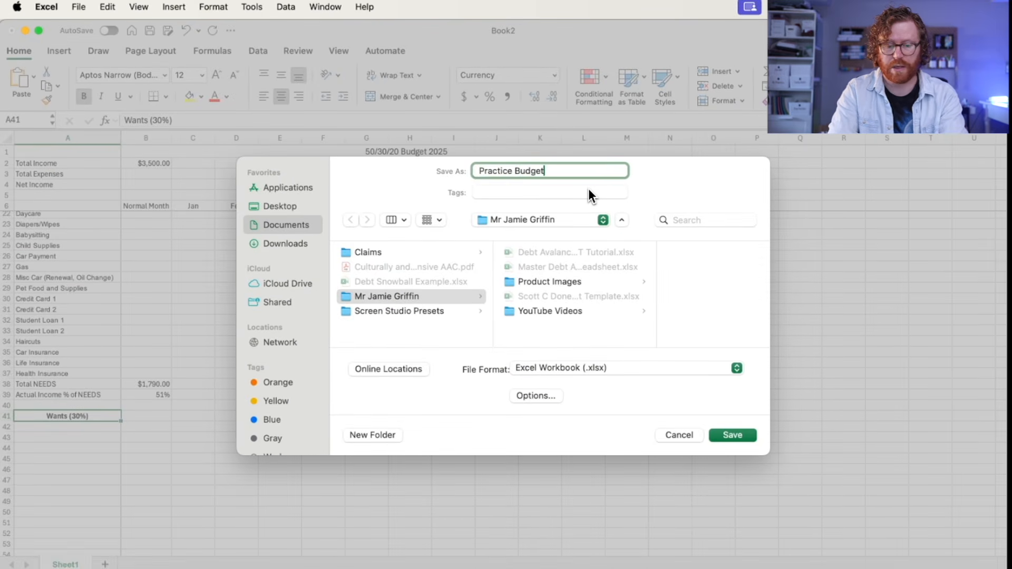
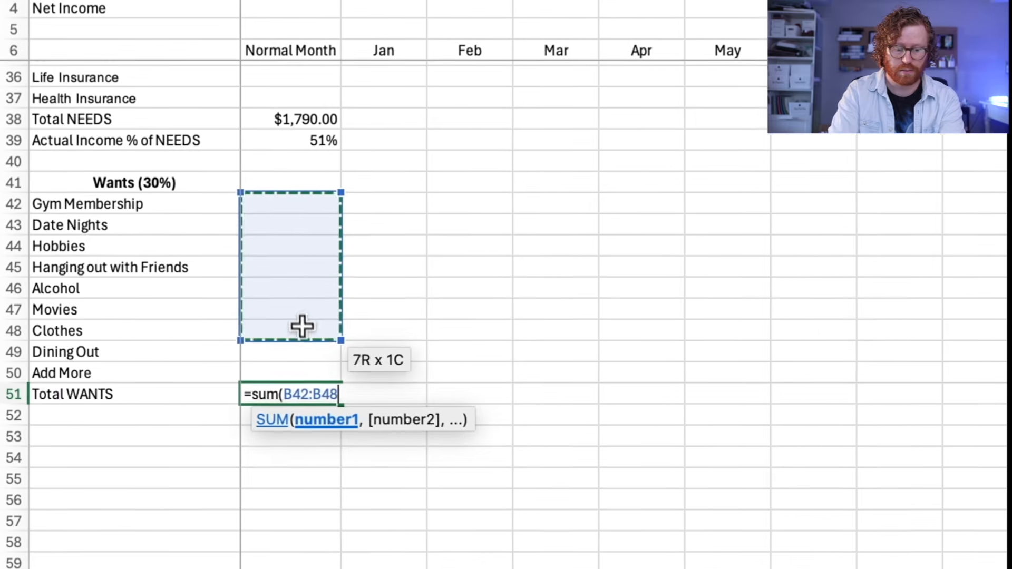
- Complete the Total WANTS sum of B42:B50 in B51 and label A52 "Actual Income % of WANTS"
{"action": "type", "text": ")"}
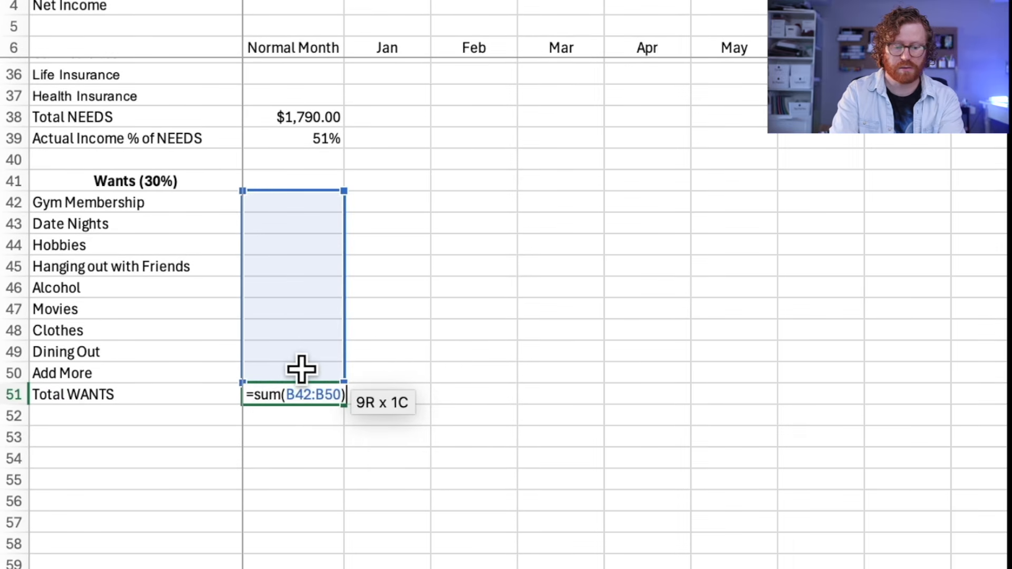
{"action": "key", "text": "Return"}
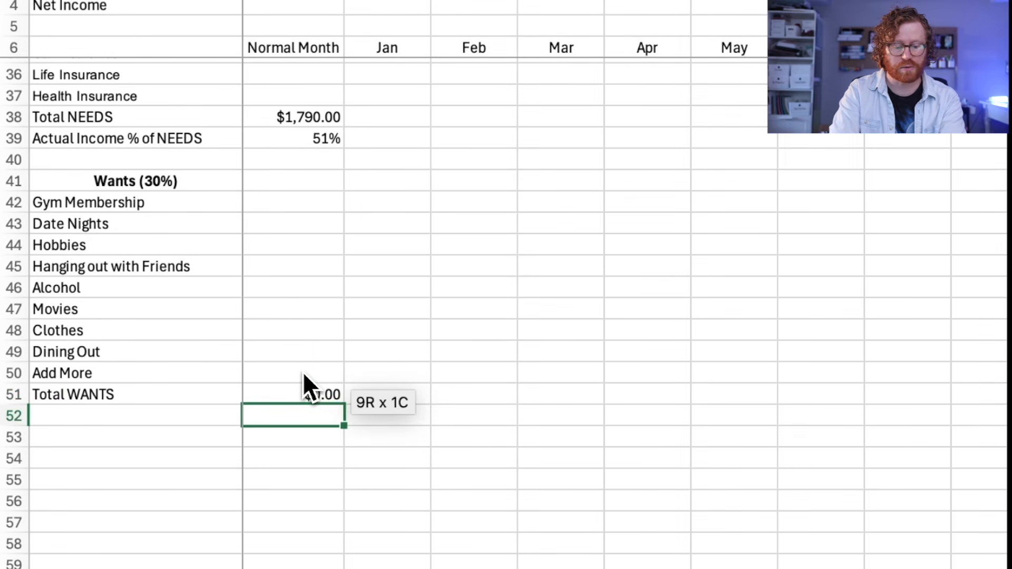
{"action": "left_click", "coordinate": [198, 418]}
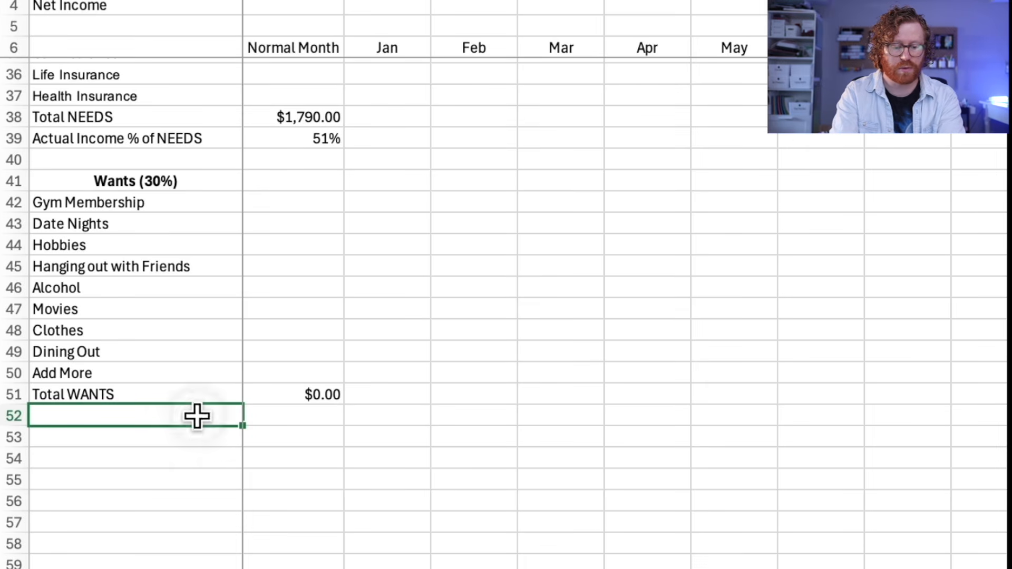
{"action": "type", "text": "Actual I"}
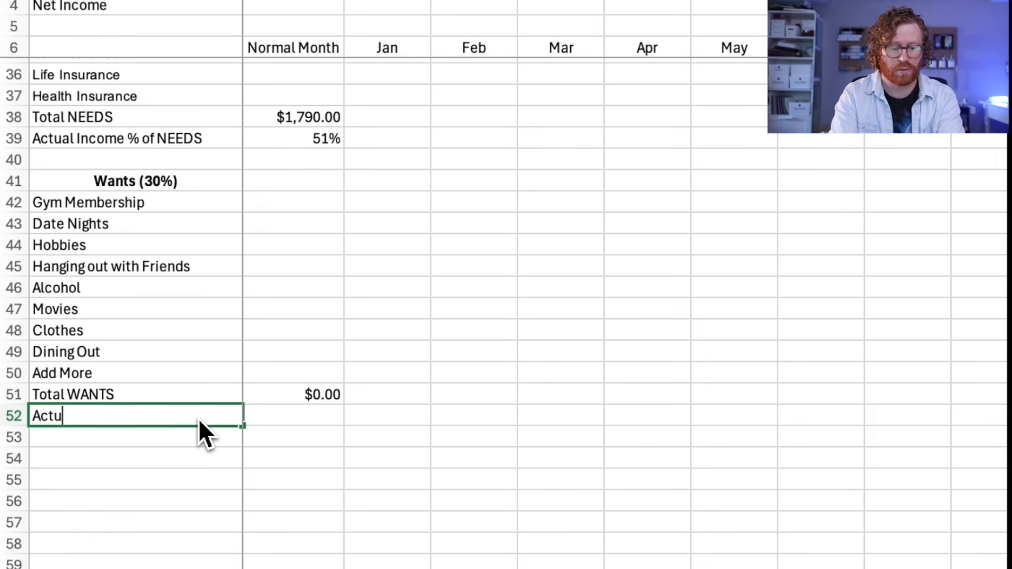
{"action": "type", "text": "ncome %"}
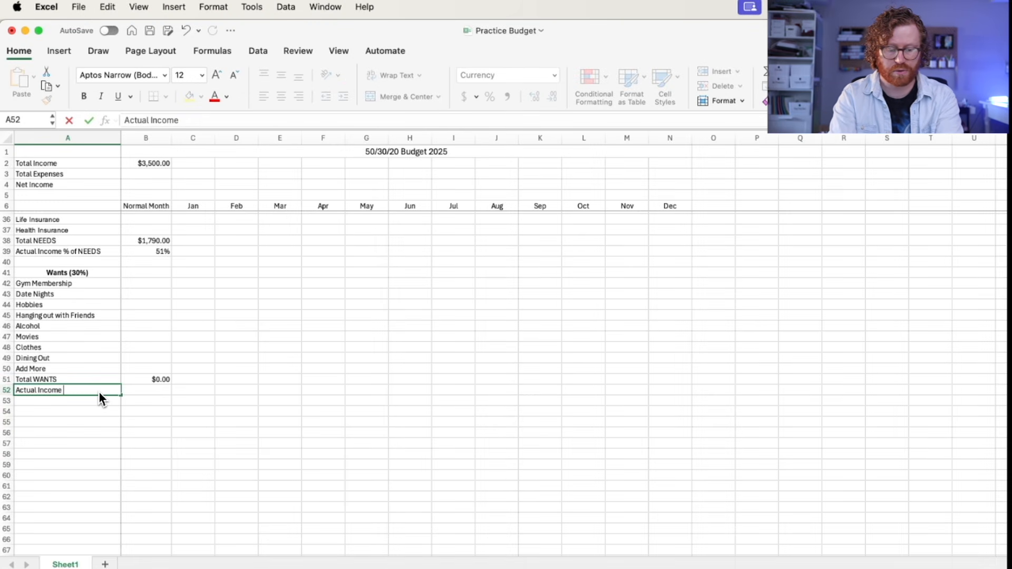
{"action": "type", "text": " of WANTS"}
- Enter the formula =(B51/B2) in B52 to divide total wants by total income
{"action": "key", "text": "Tab"}
{"action": "type", "text": "=("}
{"action": "left_click", "coordinate": [132, 379]}
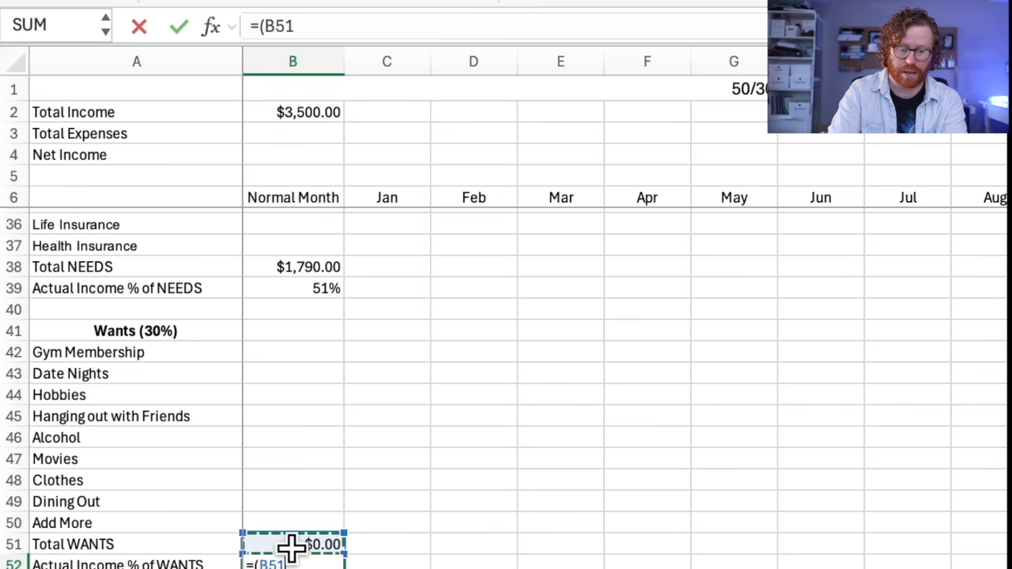
{"action": "type", "text": "/"}
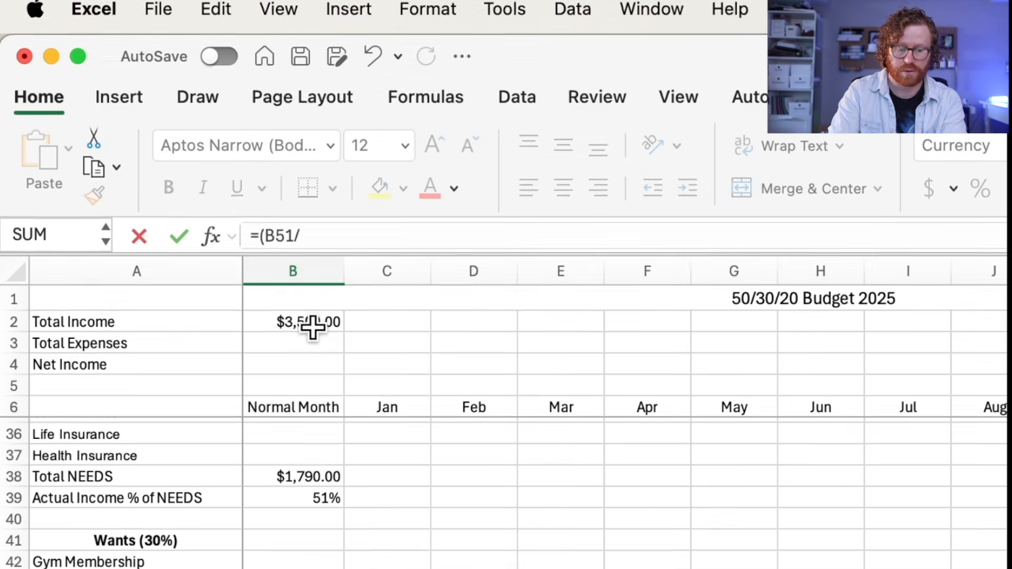
{"action": "left_click", "coordinate": [311, 114]}
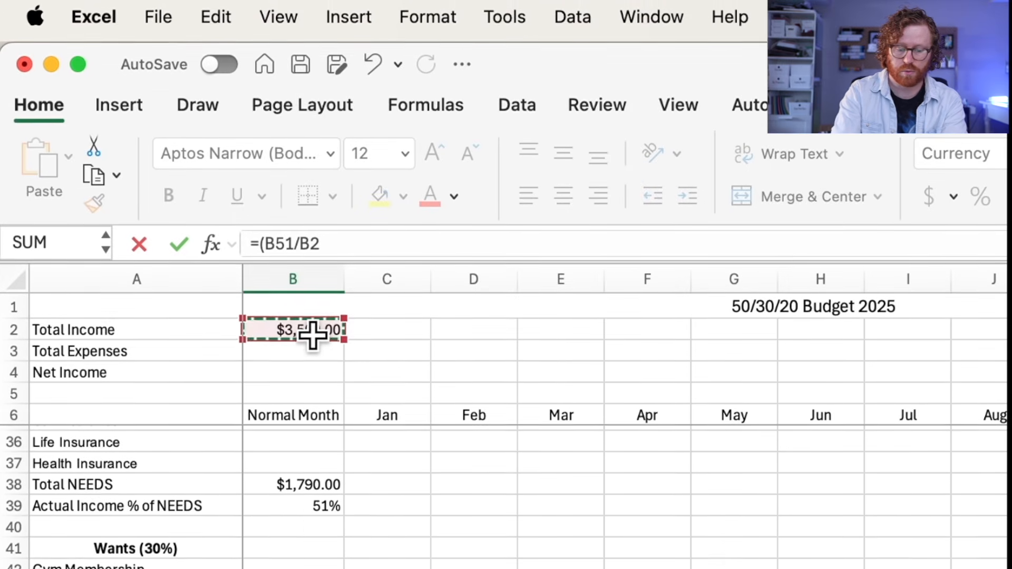
{"action": "type", "text": ")"}
{"action": "key", "text": "Return"}
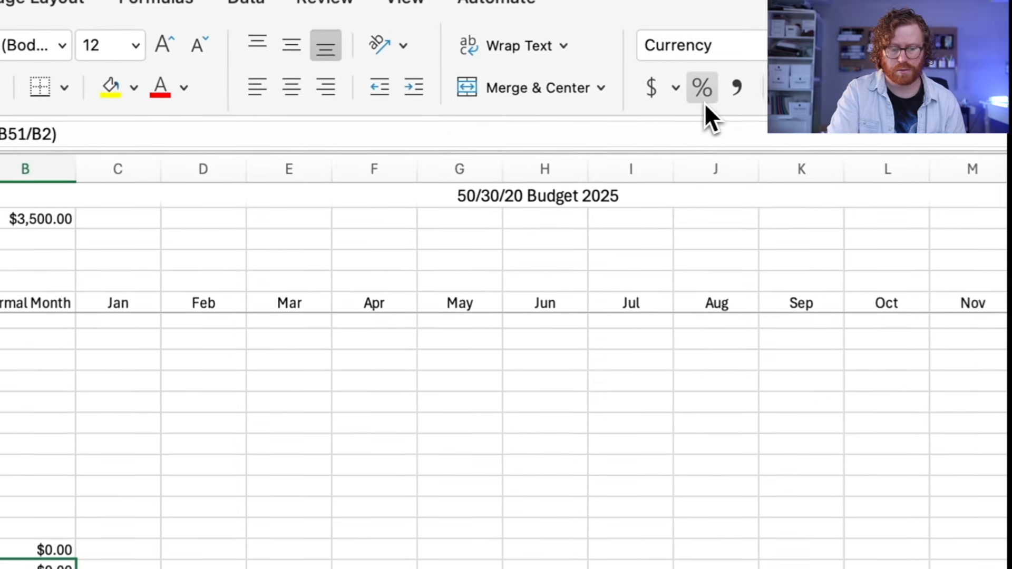
- Format the Actual Income % of WANTS result in B52 as a percentage
{"action": "left_click", "coordinate": [707, 98]}
{"action": "left_click", "coordinate": [271, 563]}
{"action": "left_click", "coordinate": [290, 451]}
{"action": "left_click", "coordinate": [275, 426]}
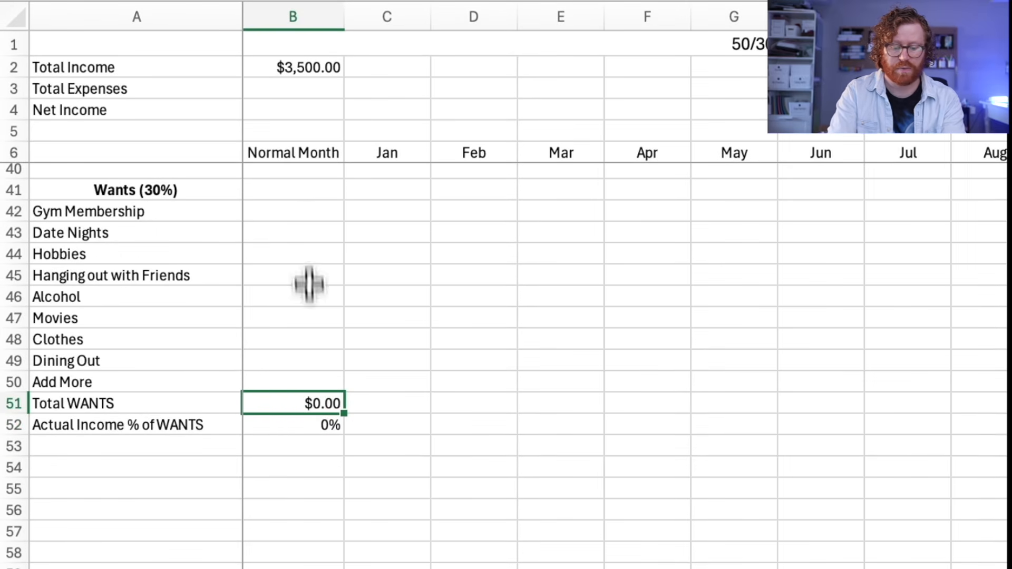
- Enter Normal Month amounts of 100 for Gym Membership, 100 for Date Nights, 50 for Hobbies and 50 for Hanging out with Friends
{"action": "left_click", "coordinate": [304, 211]}
{"action": "type", "text": "100"}
{"action": "key", "text": "Return"}
{"action": "type", "text": "100"}
{"action": "key", "text": "Return"}
{"action": "type", "text": "50"}
{"action": "key", "text": "Return"}
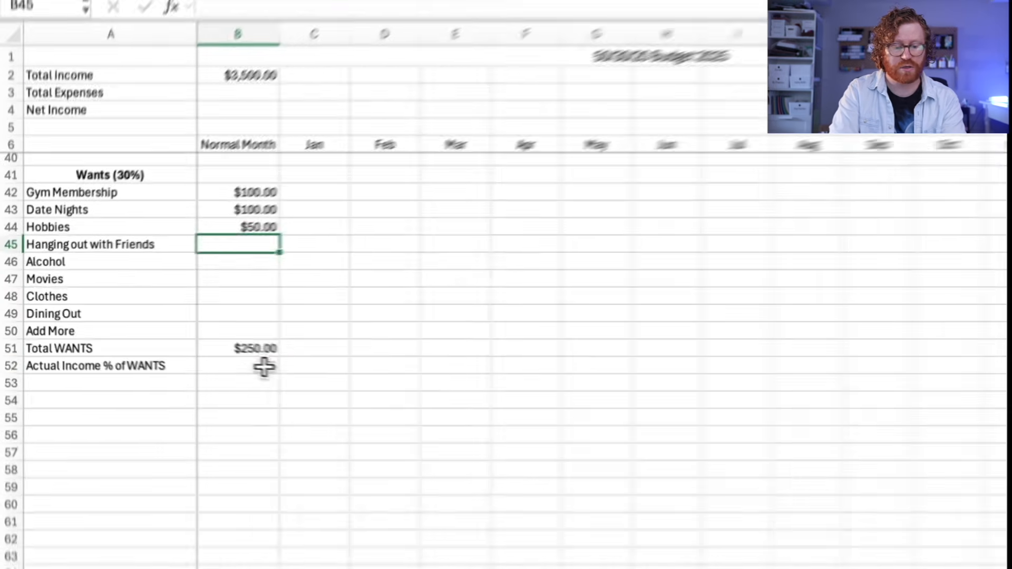
{"action": "left_click", "coordinate": [161, 342]}
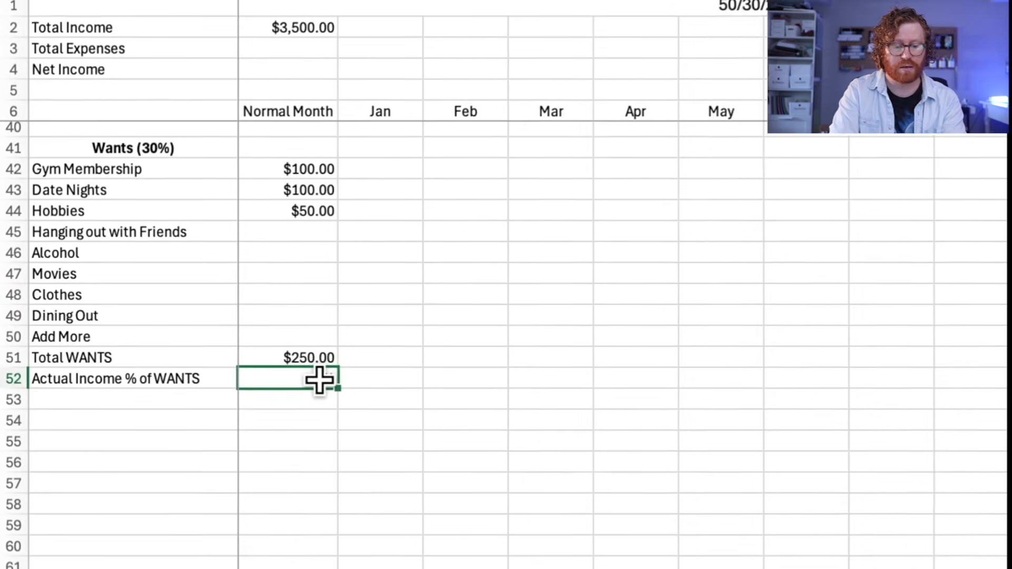
{"action": "left_click", "coordinate": [312, 231]}
{"action": "type", "text": "50"}
{"action": "key", "text": "Return"}
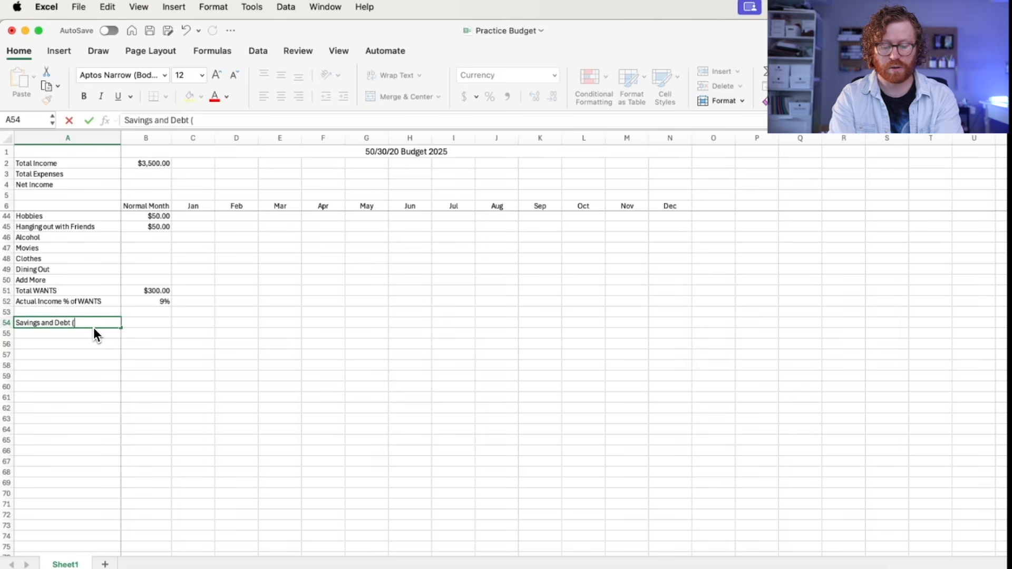
- Label A54 "Savings and Debt (20%)" as a section heading and make it bold and centered
{"action": "key", "text": "Return"}
{"action": "left_click", "coordinate": [93, 326]}
{"action": "key", "text": "super+b"}
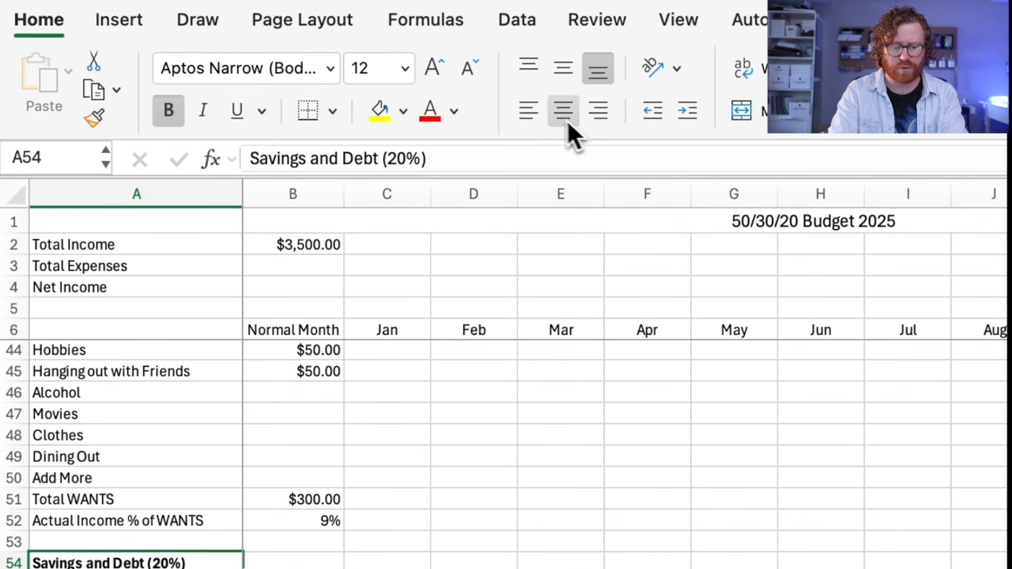
{"action": "left_click", "coordinate": [563, 111]}
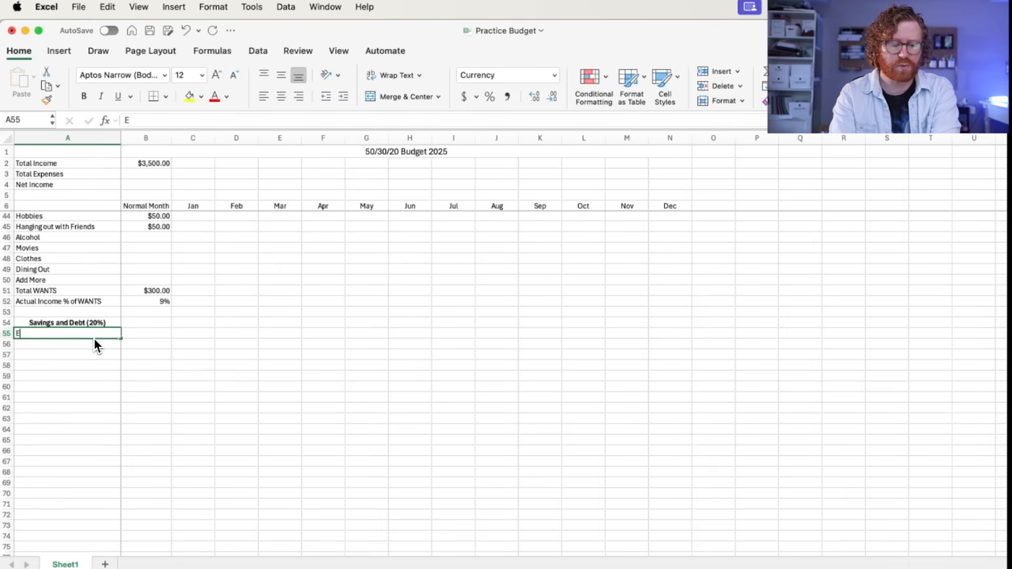
- List the savings categories Emergency Fund, Vacation, New Car, Holidays and New House in A55:A59
{"action": "type", "text": "E"}
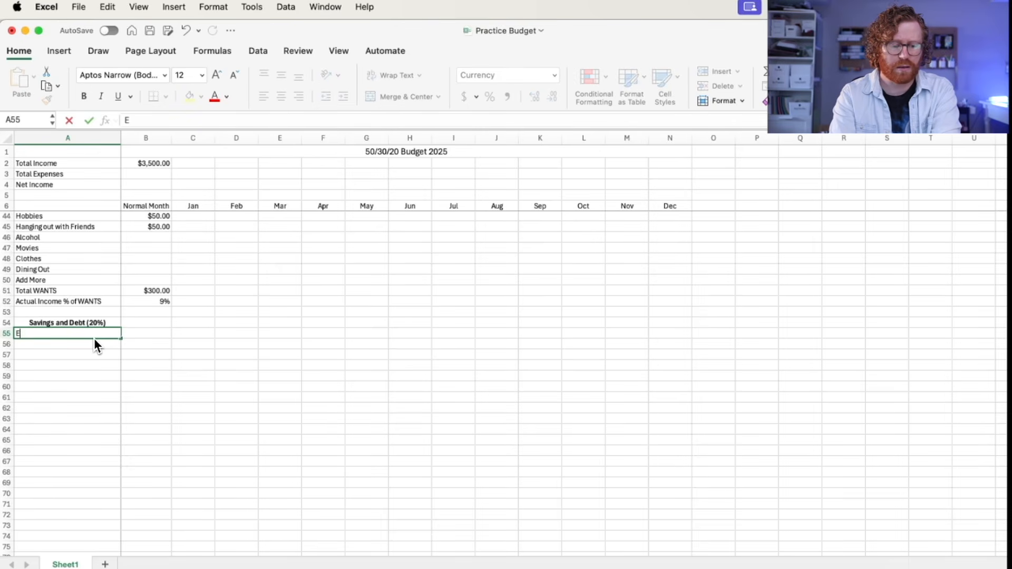
{"action": "type", "text": "mergency Fund"}
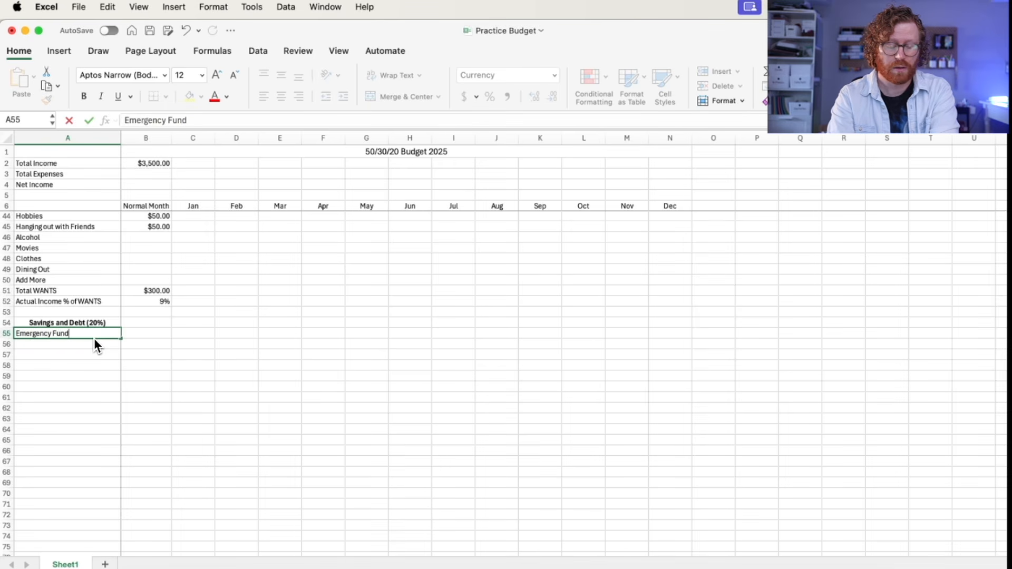
{"action": "key", "text": "Return"}
{"action": "type", "text": "Vacation"}
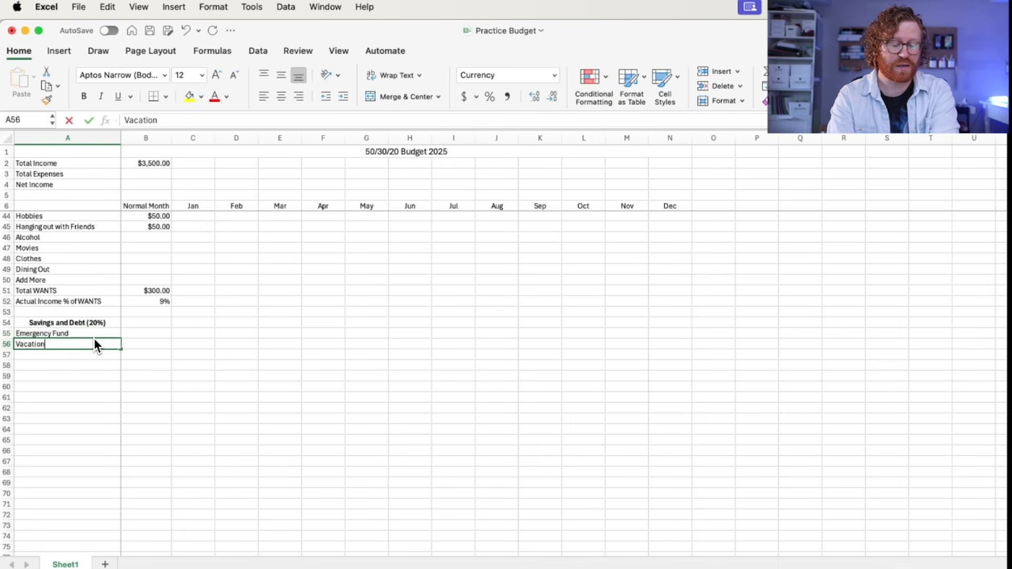
{"action": "key", "text": "Return"}
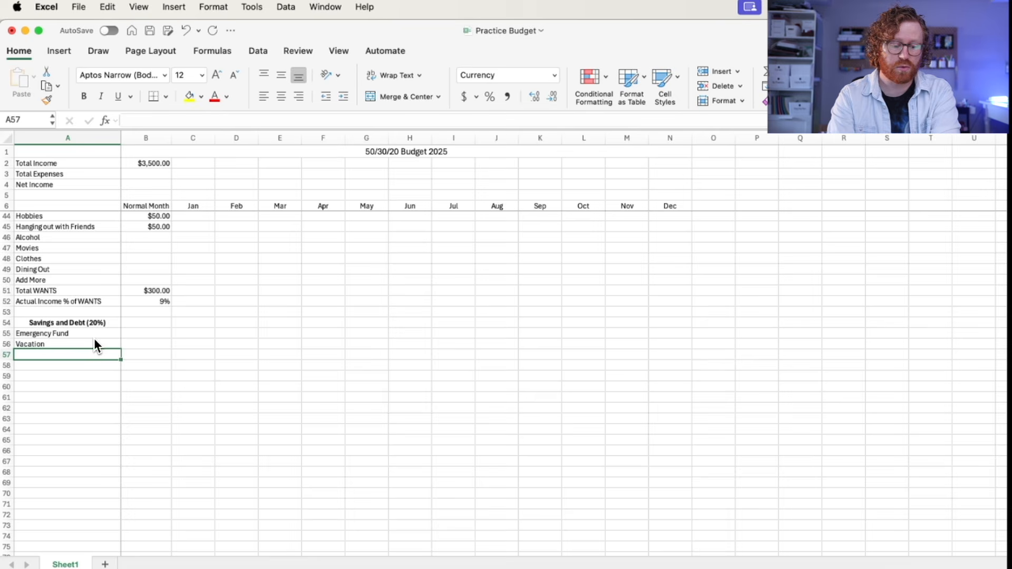
{"action": "type", "text": "New Car"}
{"action": "key", "text": "Return"}
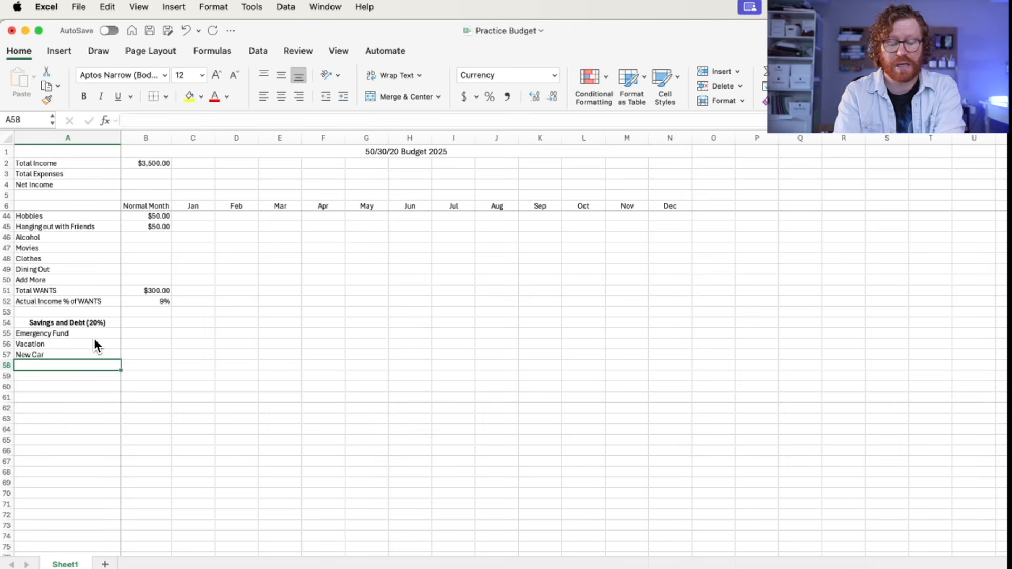
{"action": "type", "text": "Roof"}
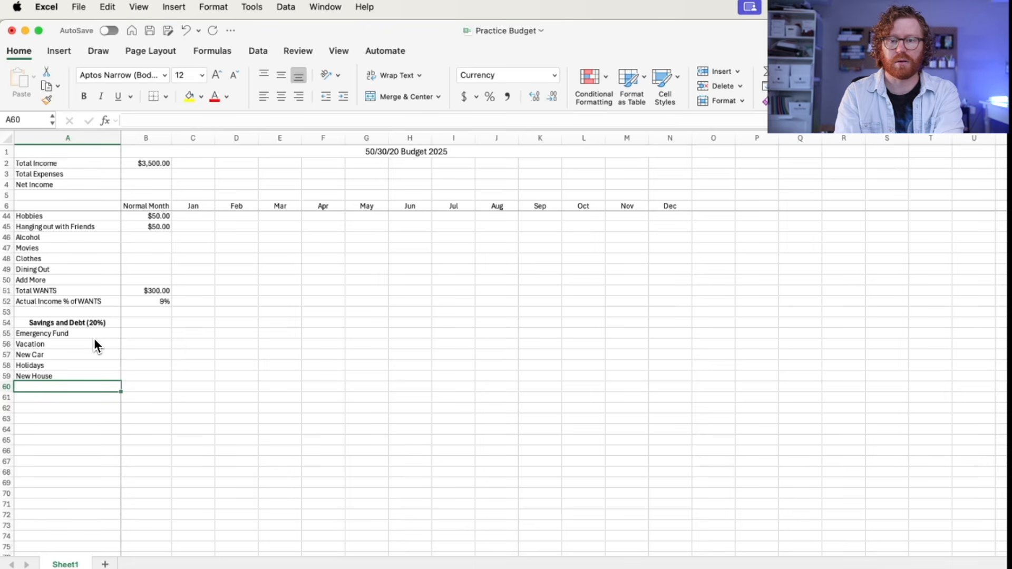
- Review the credit card and student loan rows in the needs section, and add "Extra Payment to Credit Card 1" in A60
{"action": "scroll", "coordinate": [95, 341], "scroll_direction": "up", "scroll_amount": 10}
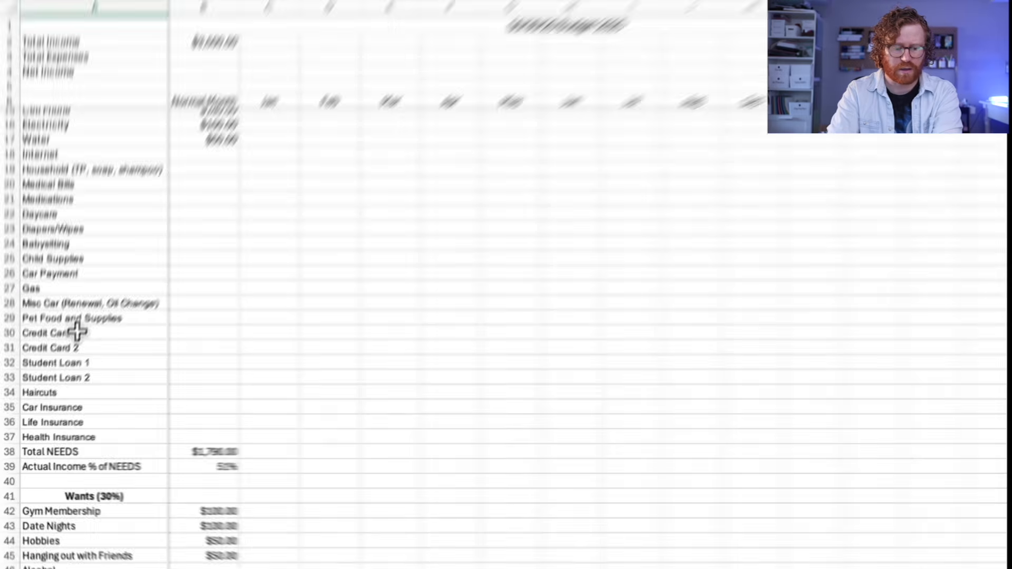
{"action": "left_click", "coordinate": [77, 334]}
{"action": "left_click", "coordinate": [76, 348]}
{"action": "left_click", "coordinate": [77, 364]}
{"action": "scroll", "coordinate": [77, 366], "scroll_direction": "down", "scroll_amount": 6}
{"action": "scroll", "coordinate": [111, 319], "scroll_direction": "down", "scroll_amount": 3}
{"action": "left_click", "coordinate": [111, 375]}
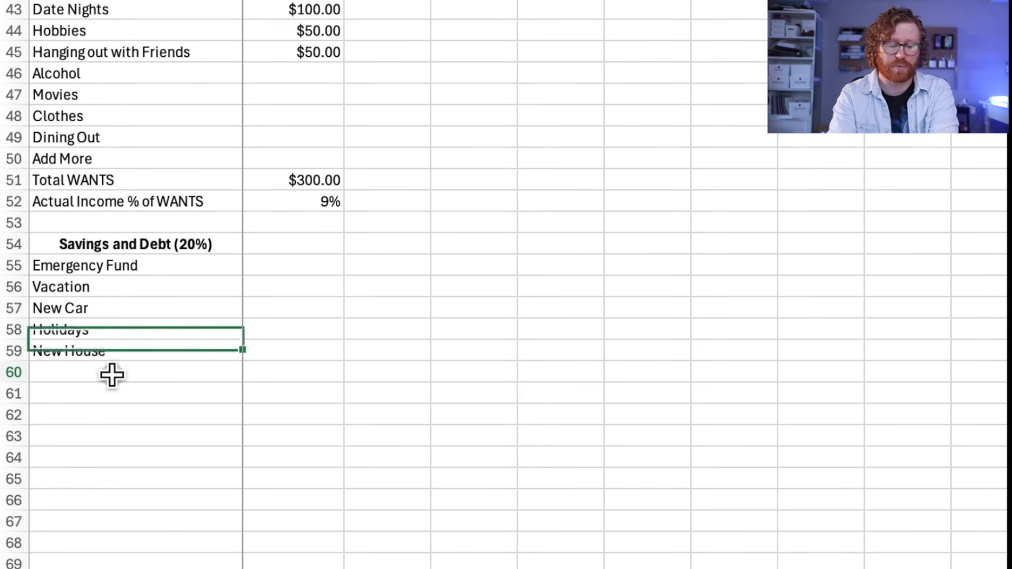
{"action": "type", "text": "Extra Payment "}
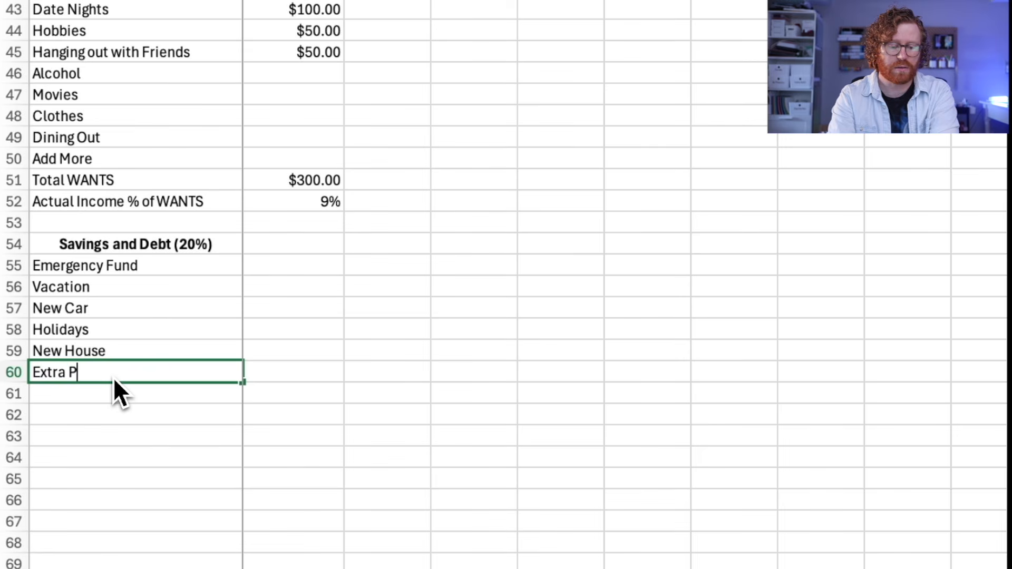
{"action": "type", "text": "to Credit C"}
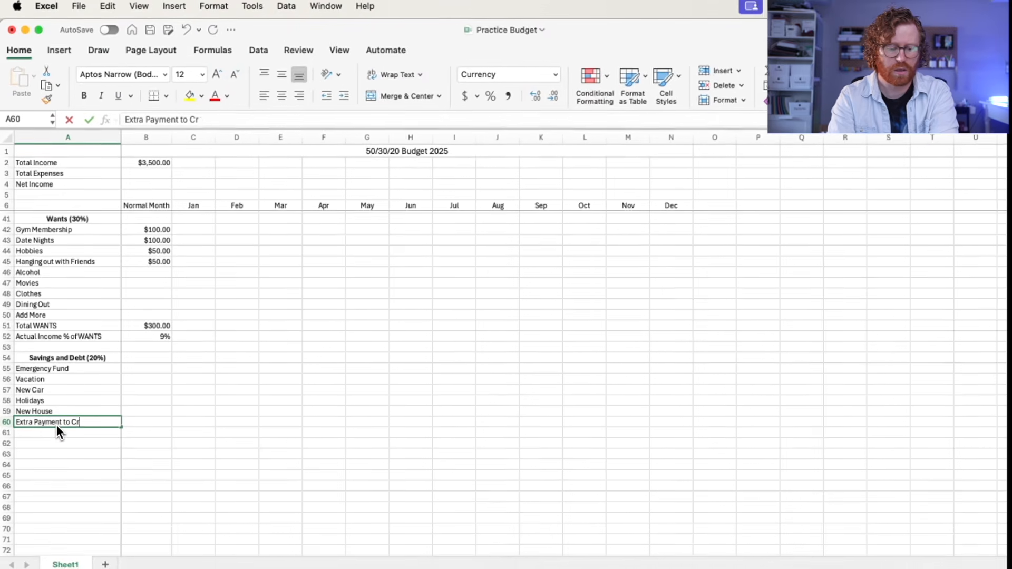
{"action": "type", "text": "ard 1"}
{"action": "key", "text": "Return"}
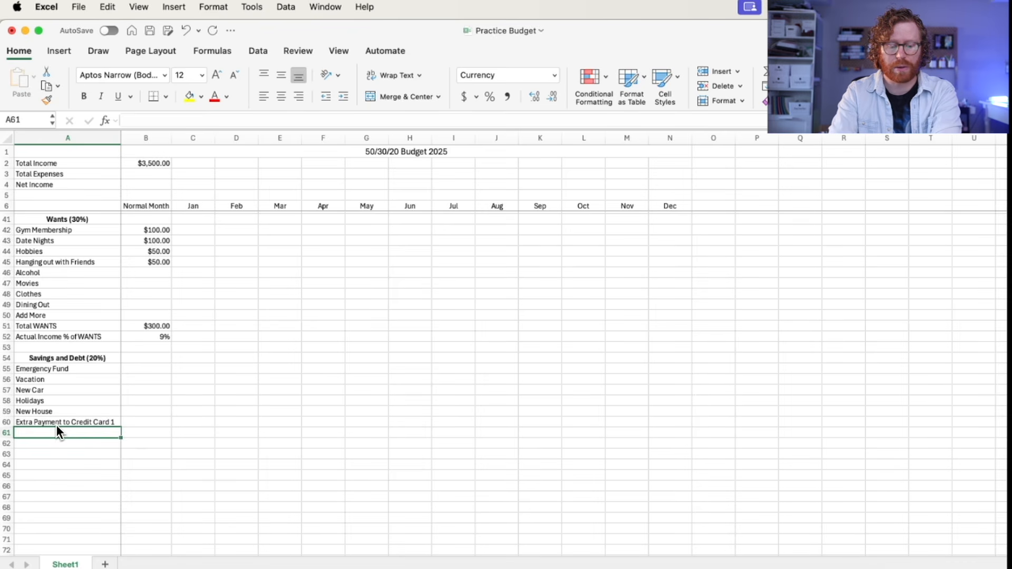
{"action": "left_click", "coordinate": [75, 422]}
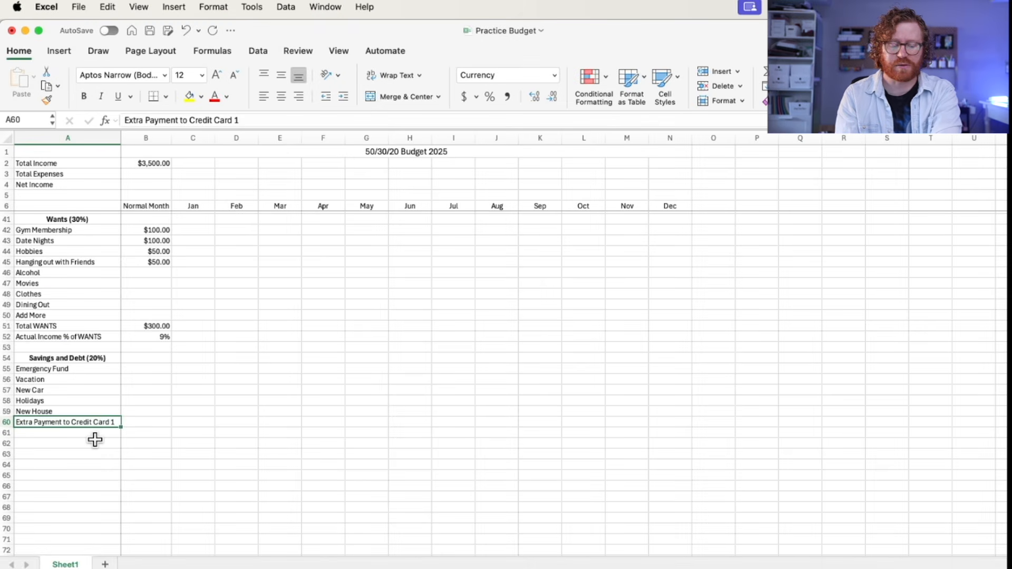
- Add the retirement categories "Roth IRA" in A61 and "401k" in A62
{"action": "left_click", "coordinate": [94, 433]}
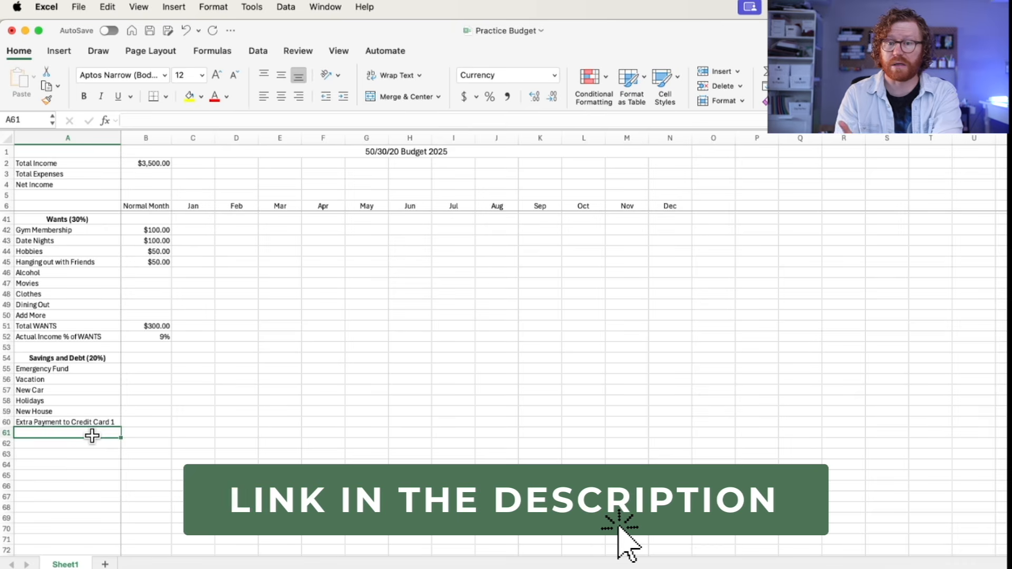
{"action": "scroll", "coordinate": [92, 436], "scroll_direction": "down", "scroll_amount": 2}
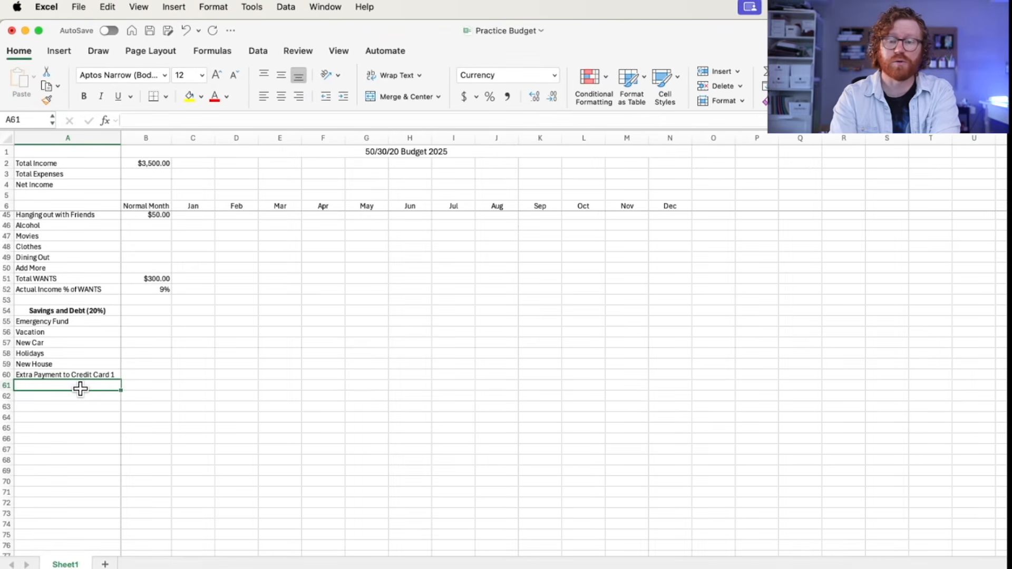
{"action": "type", "text": "oth IRA"}
{"action": "key", "text": "Return"}
{"action": "type", "text": "401K"}
{"action": "key", "text": "BackSpace"}
{"action": "type", "text": "k"}
{"action": "key", "text": "Return"}
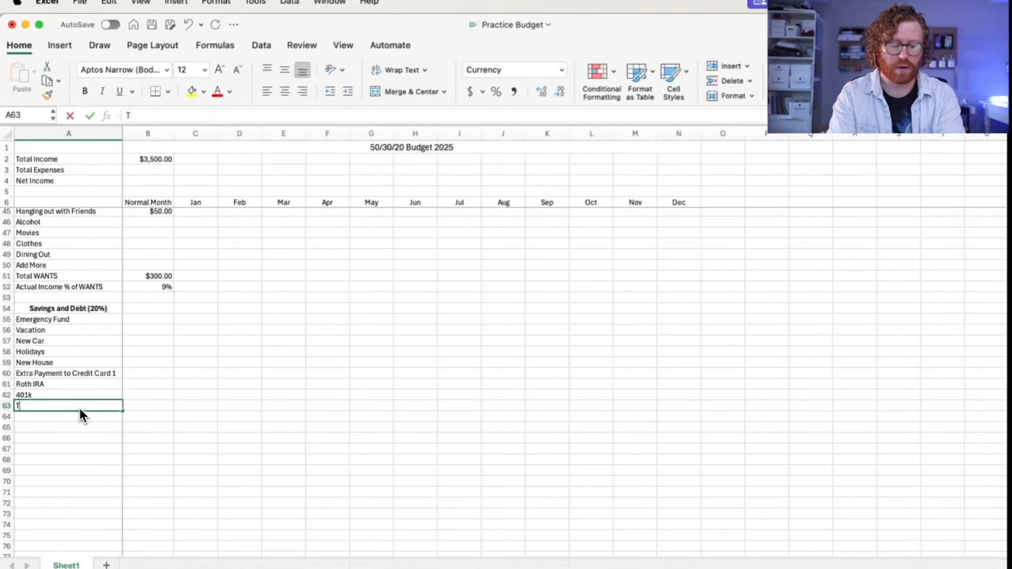
- Label A63 "Total SAVINGS & DEBT" and total the savings rows B55:B62 with a SUM formula in B63
{"action": "type", "text": "Total SAVINGS "}
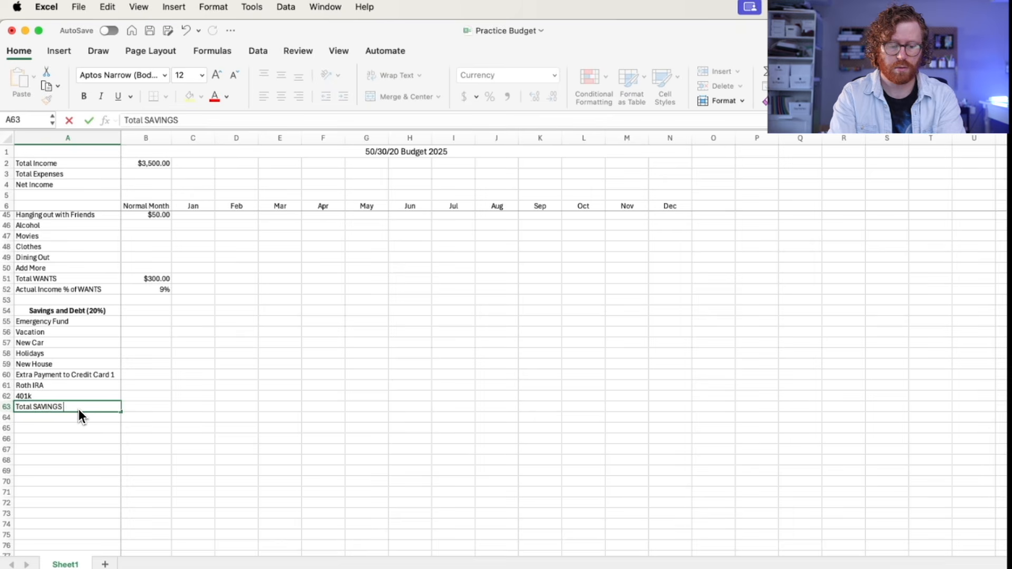
{"action": "type", "text": "& DEBT"}
{"action": "left_click", "coordinate": [155, 409]}
{"action": "type", "text": "="}
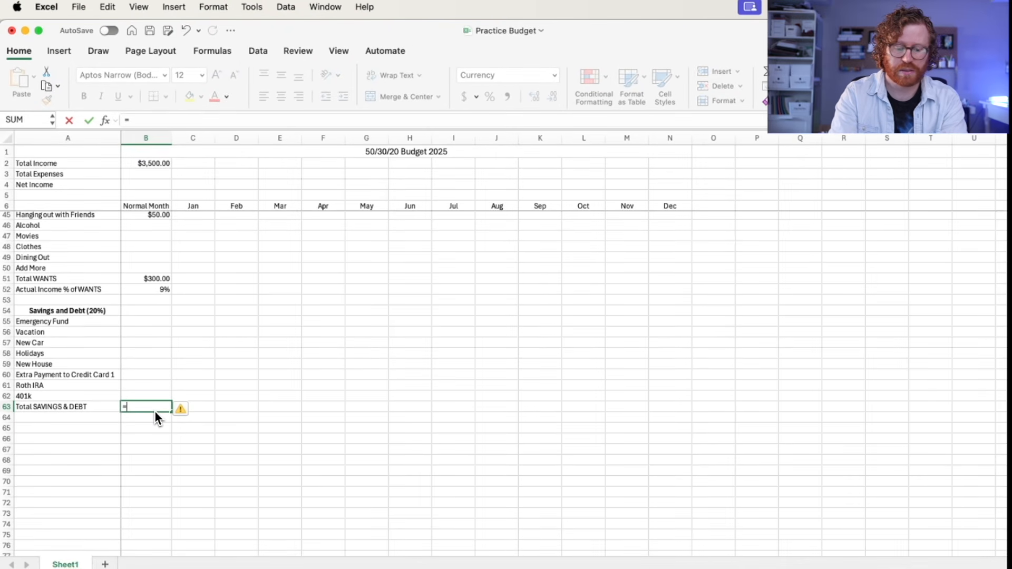
{"action": "type", "text": "sum("}
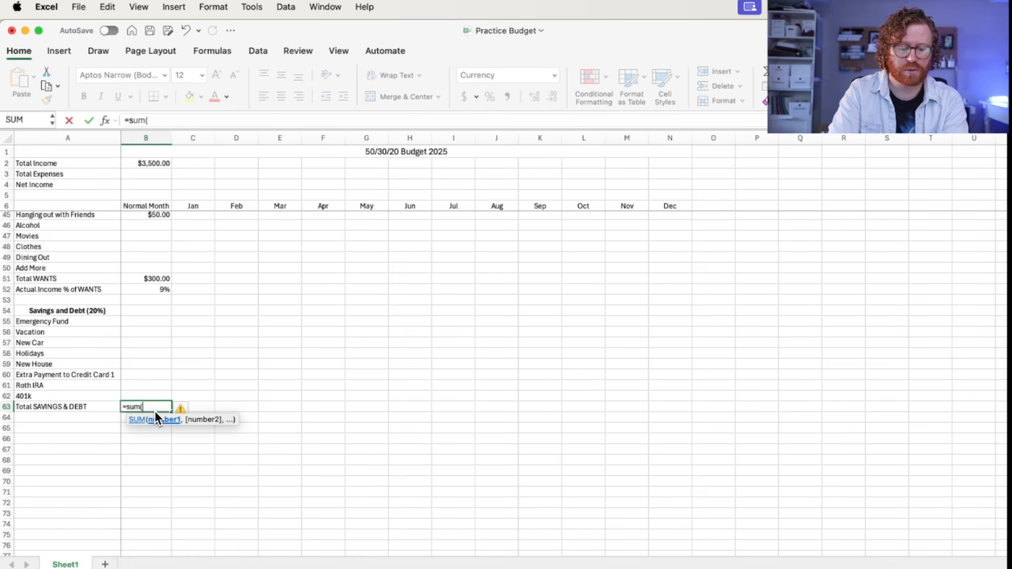
{"action": "left_click", "coordinate": [161, 323]}
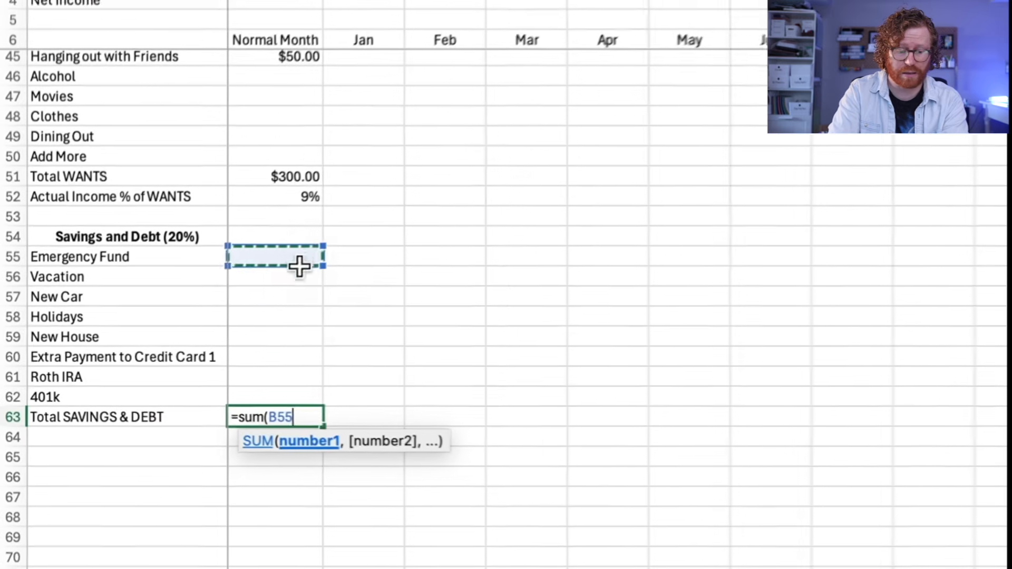
{"action": "left_click_drag", "start_coordinate": [300, 267], "coordinate": [293, 395]}
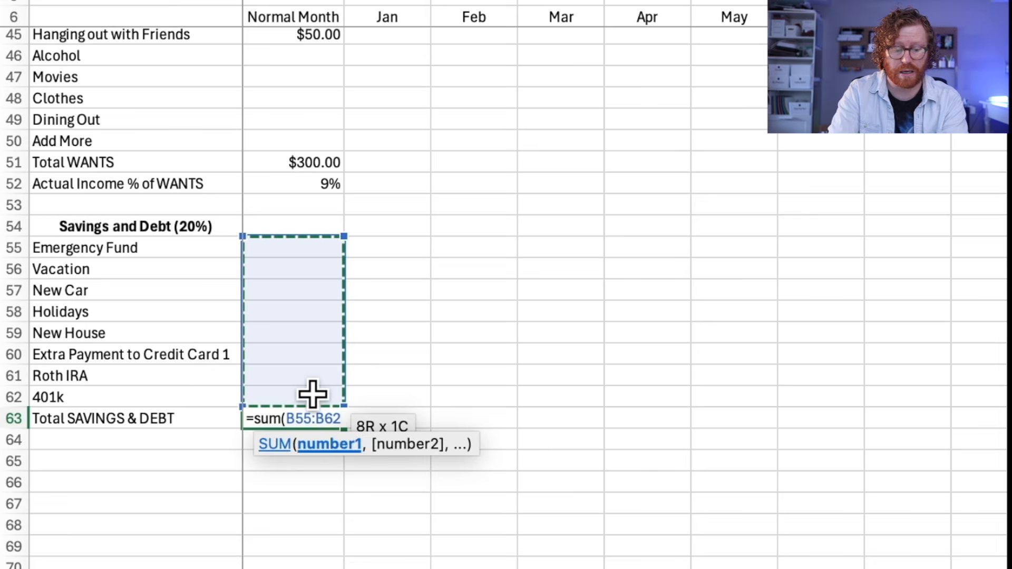
{"action": "type", "text": ")"}
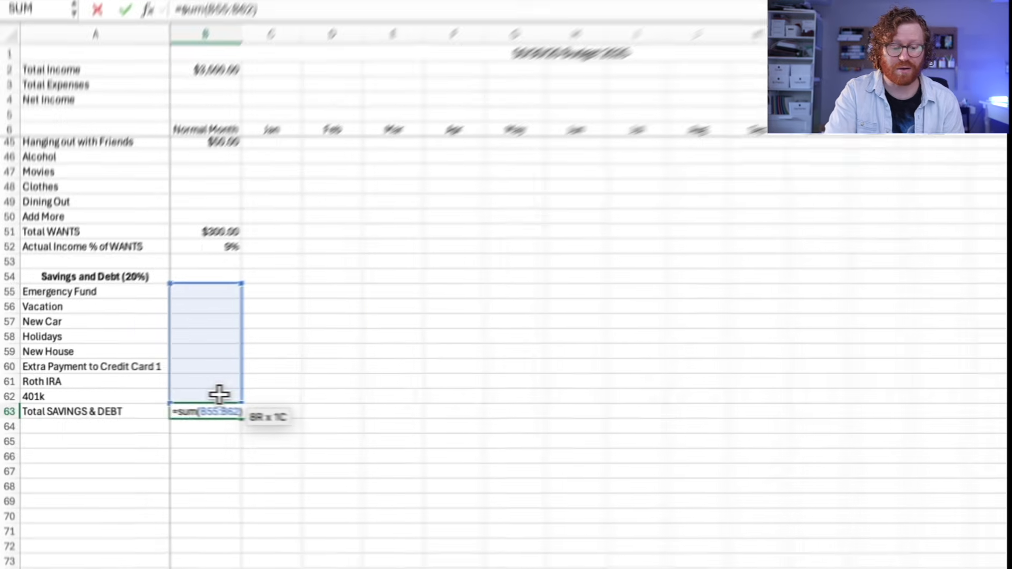
{"action": "key", "text": "Return"}
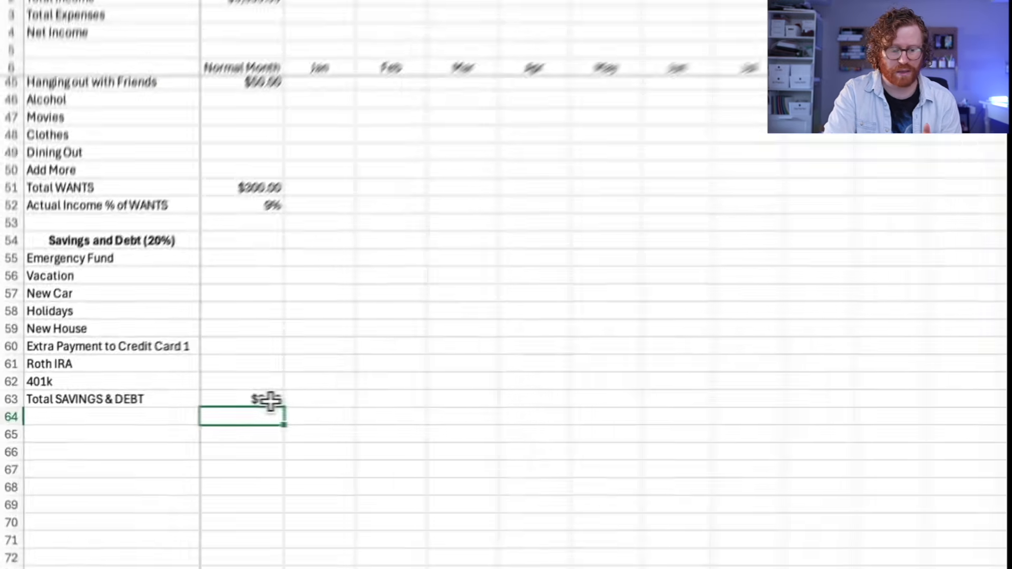
- Test the savings total by entering 100 for Emergency Fund in B55, and undo that entry
{"action": "left_click", "coordinate": [161, 407]}
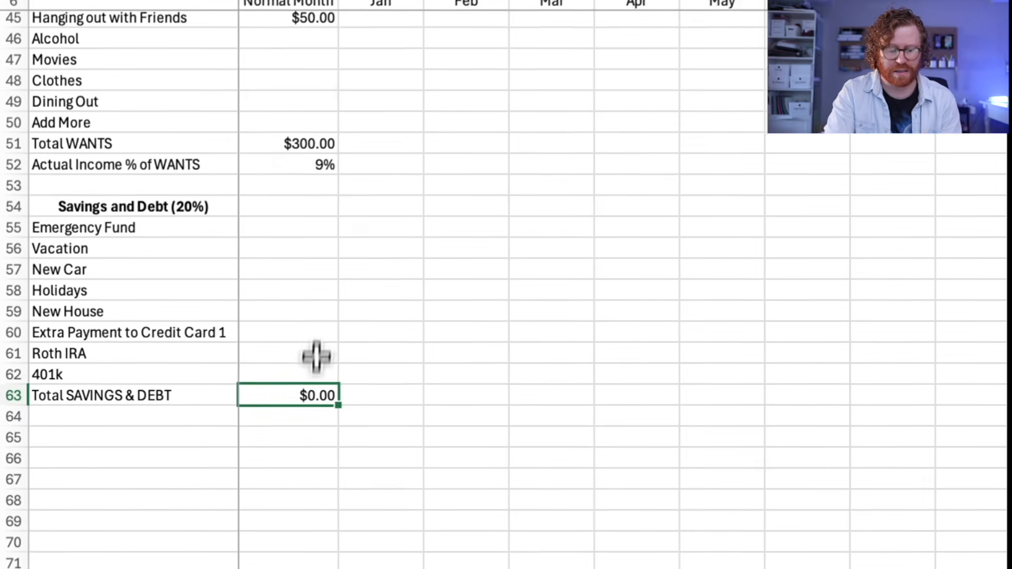
{"action": "left_click", "coordinate": [151, 322]}
{"action": "type", "text": "100"}
{"action": "key", "text": "Return"}
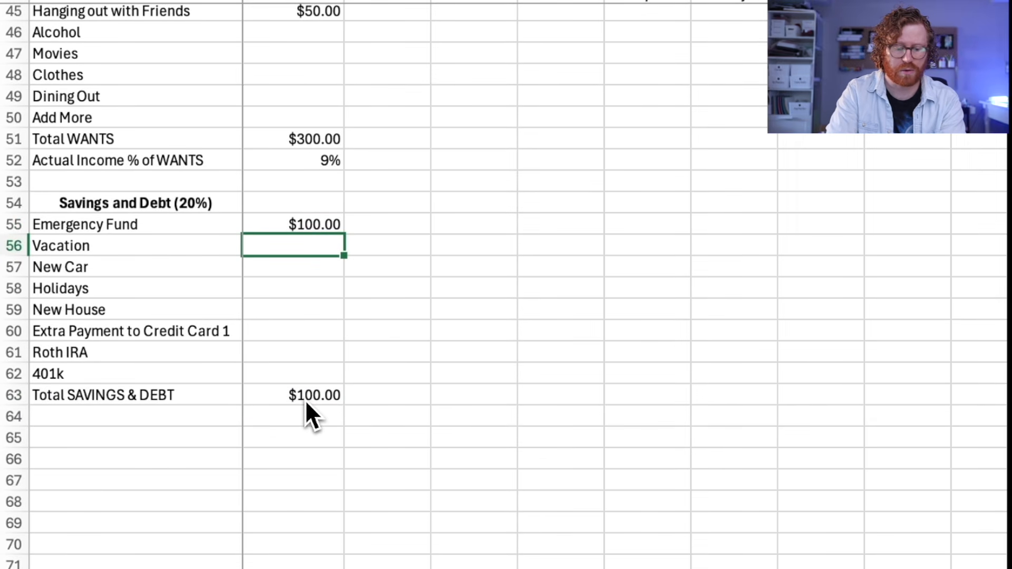
{"action": "key", "text": "ctrl+z"}
- Label A64 "Actual Income % of Savings & Debt" below the savings total
{"action": "left_click", "coordinate": [135, 417]}
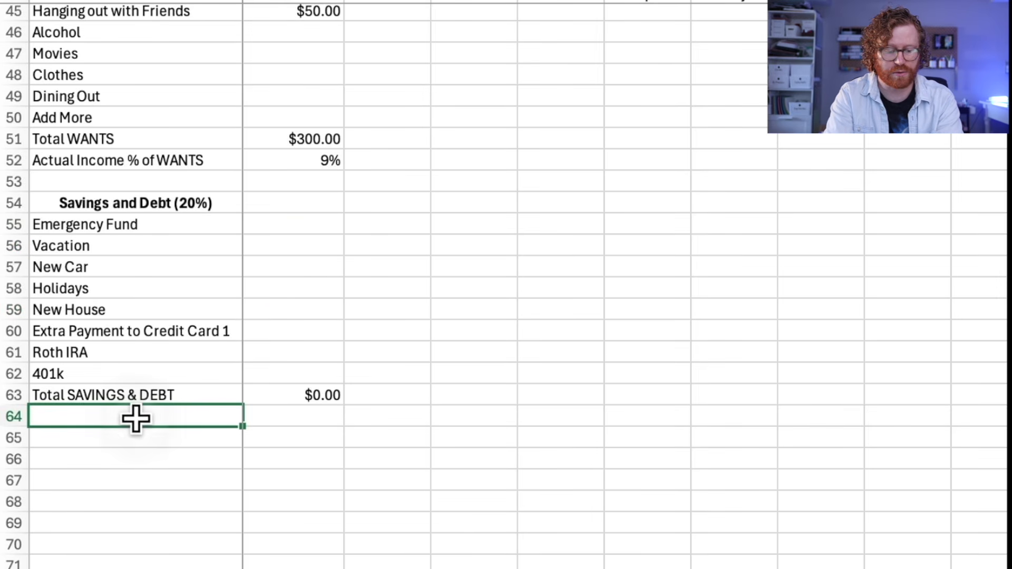
{"action": "type", "text": "A"}
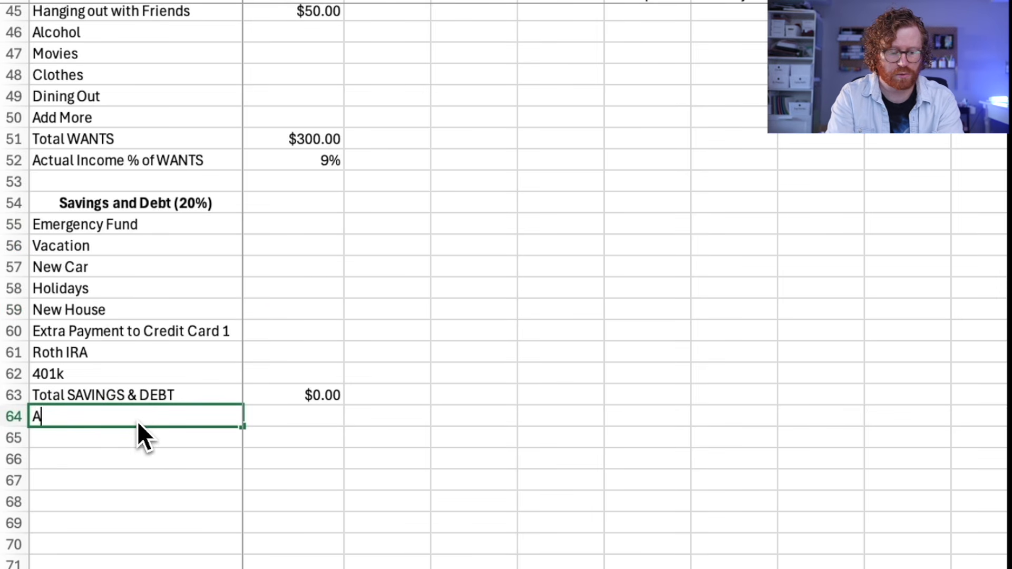
{"action": "type", "text": "ctual Incom"}
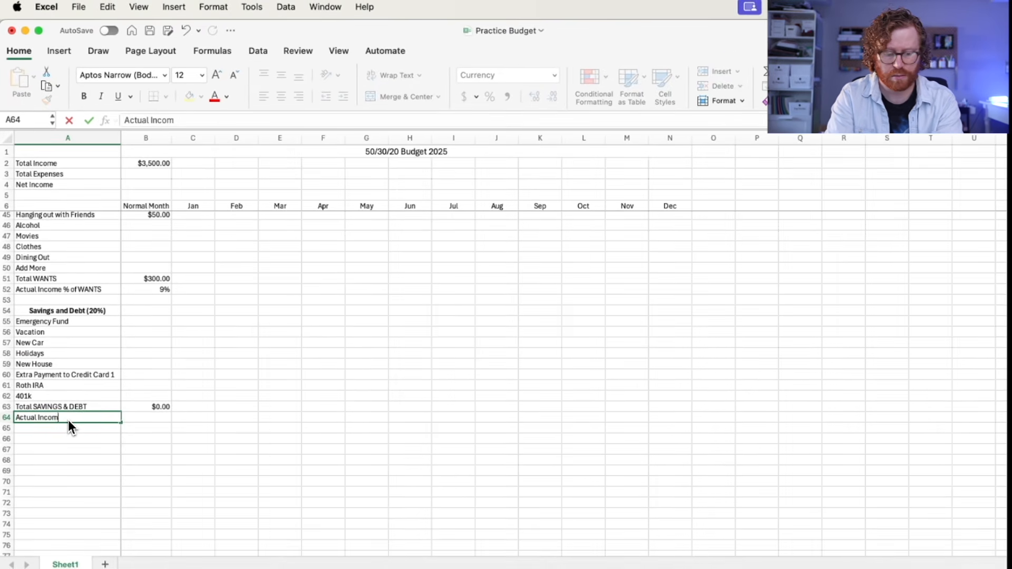
{"action": "type", "text": "e % of Savings & Debt"}
- Enter the formula =(B63/B2) in B64 and format the cell as a percentage
{"action": "left_click", "coordinate": [142, 419]}
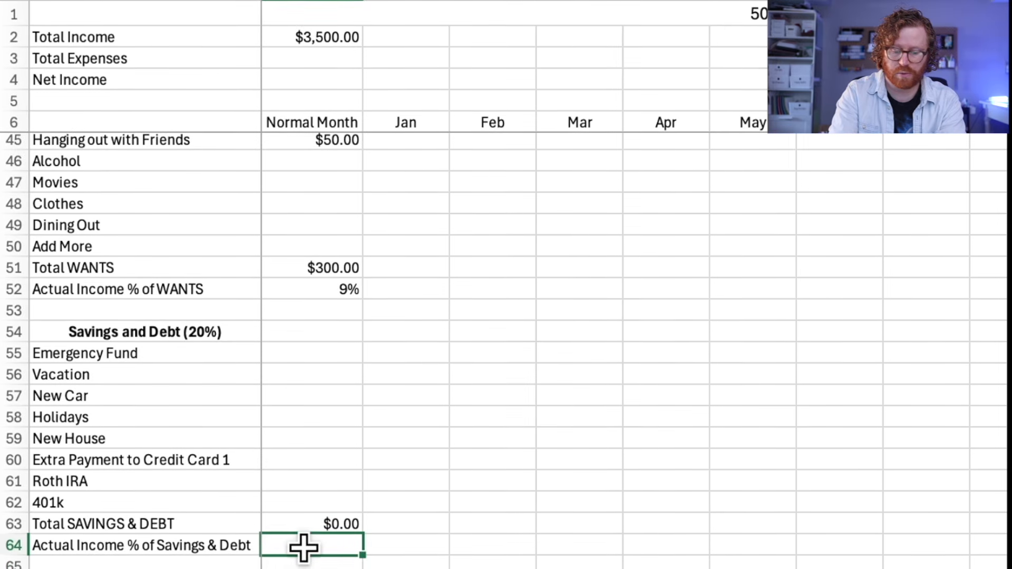
{"action": "type", "text": "=("}
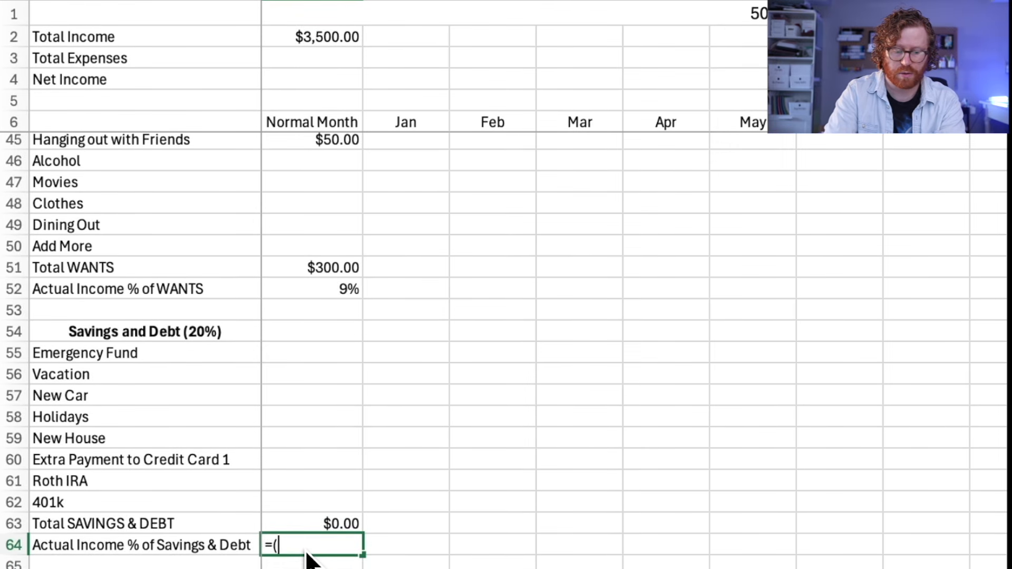
{"action": "left_click", "coordinate": [330, 522]}
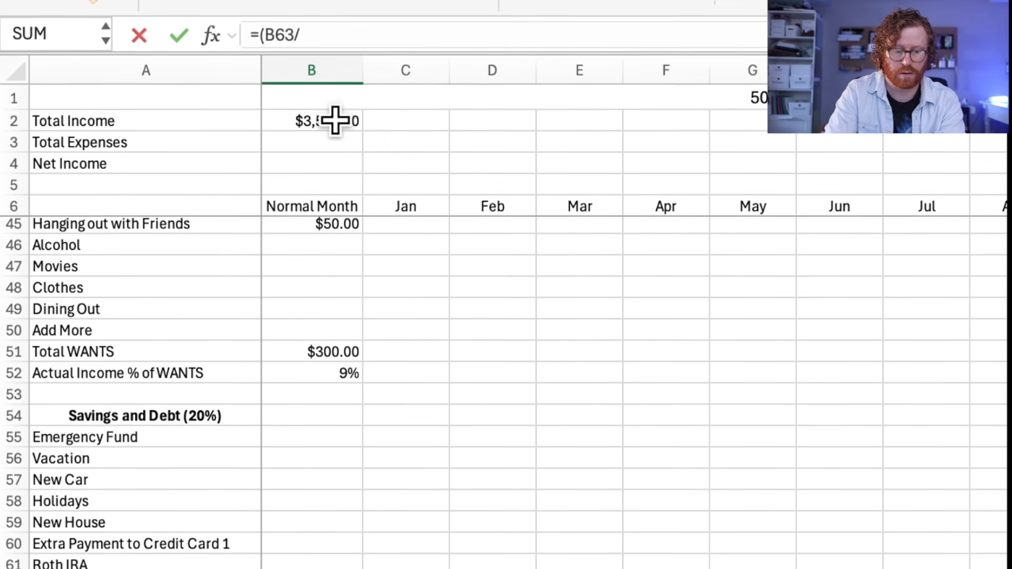
{"action": "left_click", "coordinate": [335, 123]}
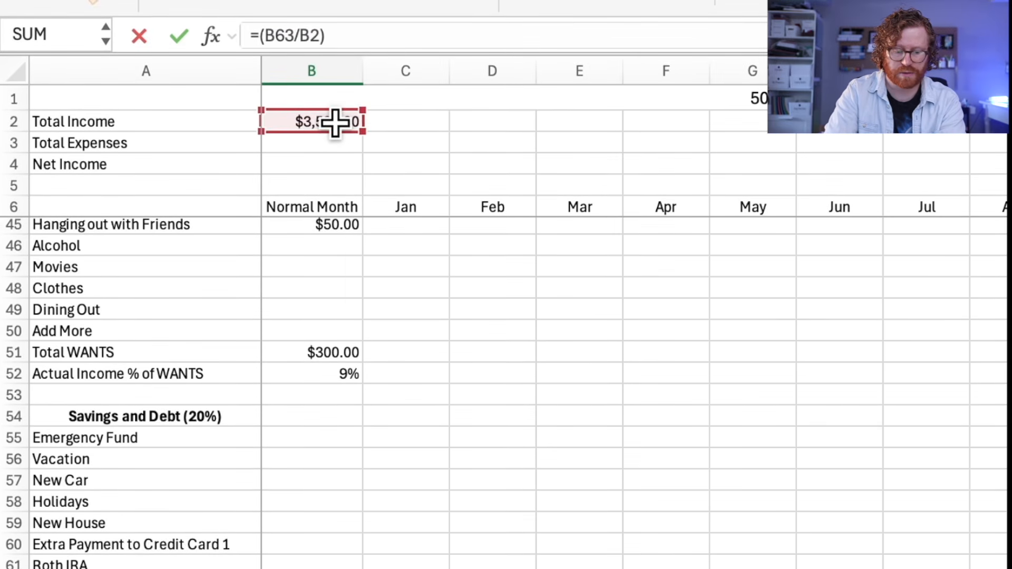
{"action": "type", "text": ")"}
{"action": "key", "text": "Return"}
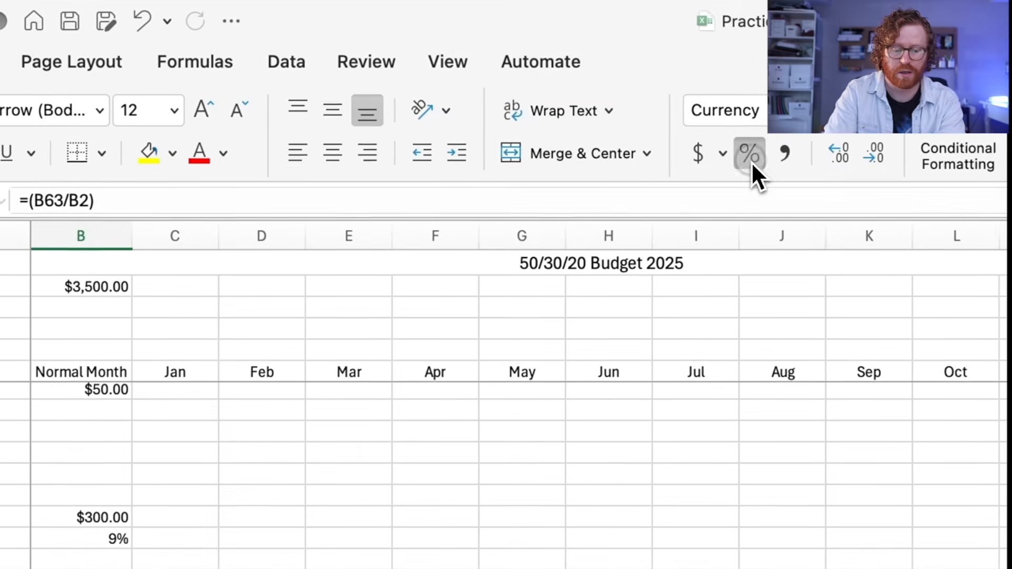
{"action": "left_click", "coordinate": [747, 159]}
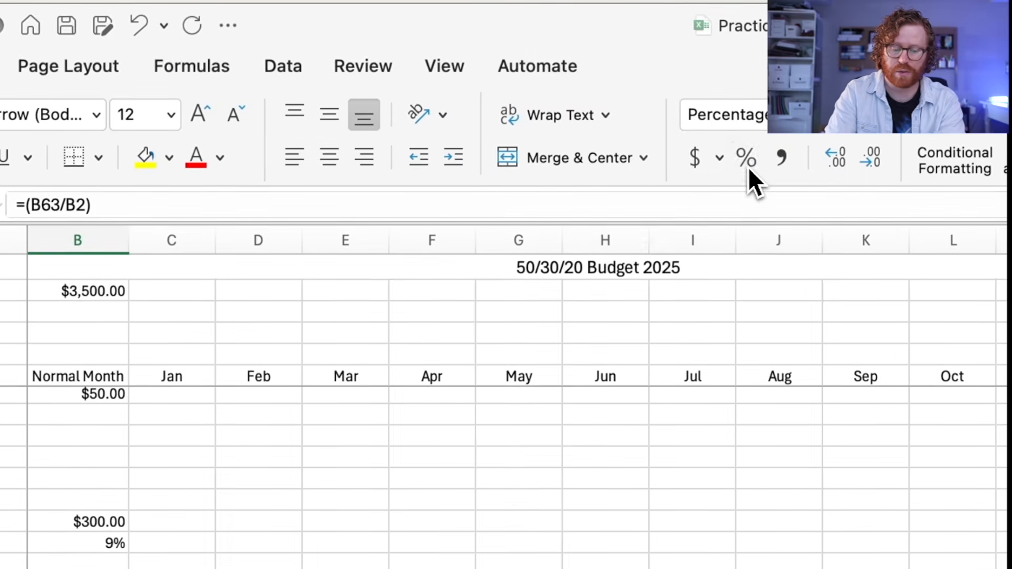
- Enter 100 as the Normal Month amount for Emergency Fund and Vacation in B55:B56
{"action": "left_click", "coordinate": [228, 395]}
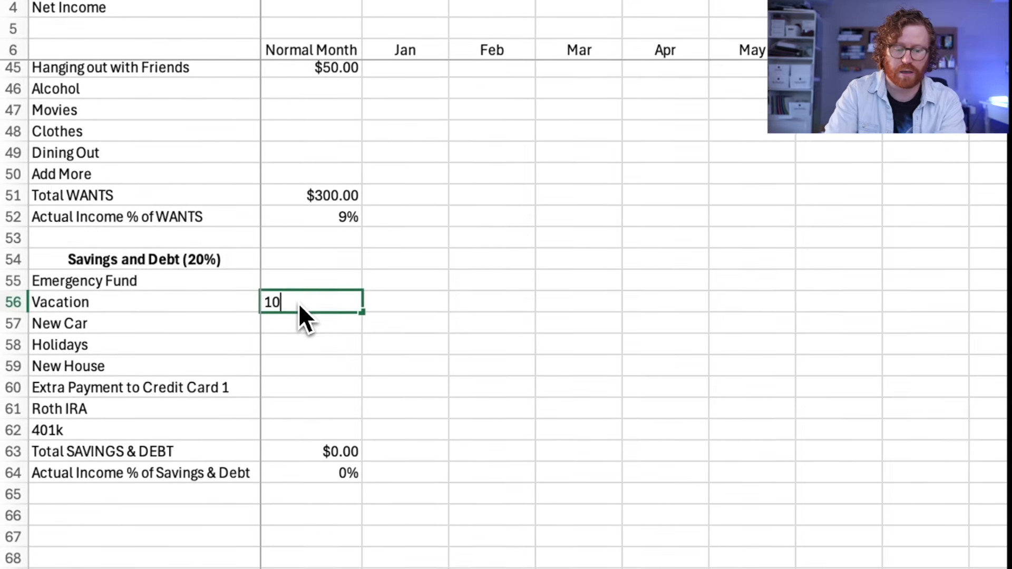
{"action": "type", "text": "0"}
{"action": "key", "text": "Return"}
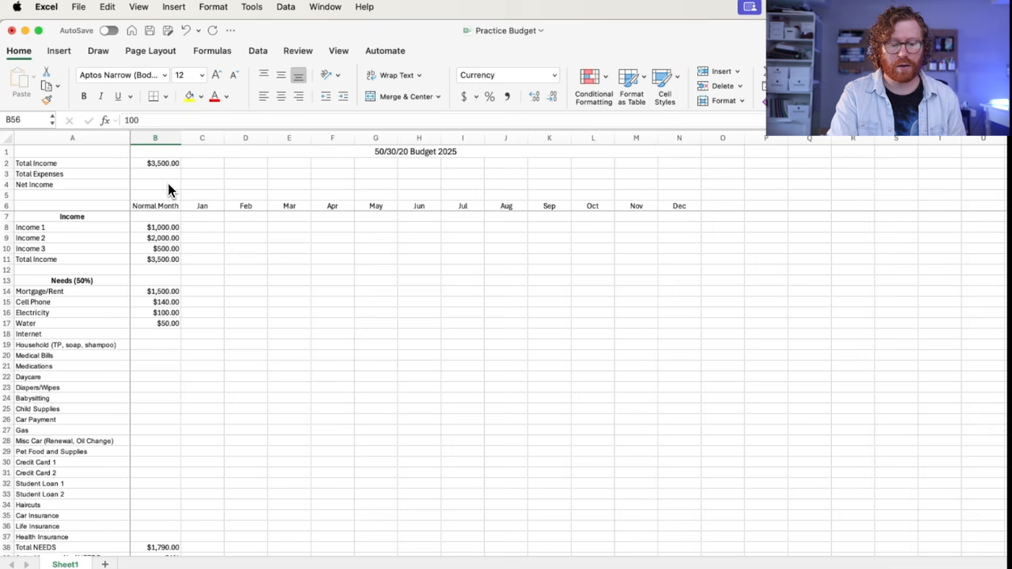
{"action": "left_click", "coordinate": [159, 174]}
{"action": "left_click", "coordinate": [308, 341]}
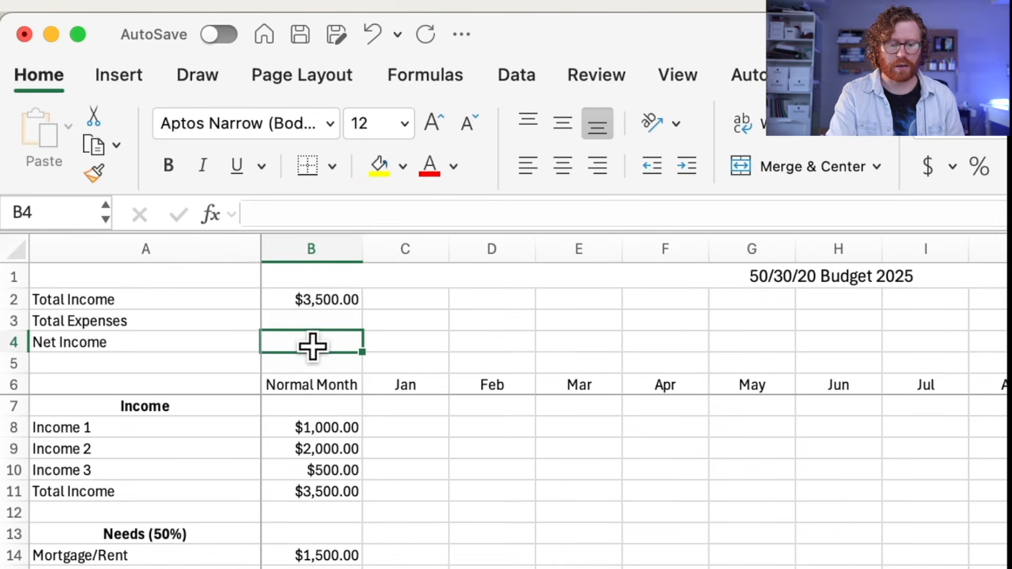
{"action": "left_click", "coordinate": [308, 320]}
{"action": "left_click", "coordinate": [309, 337]}
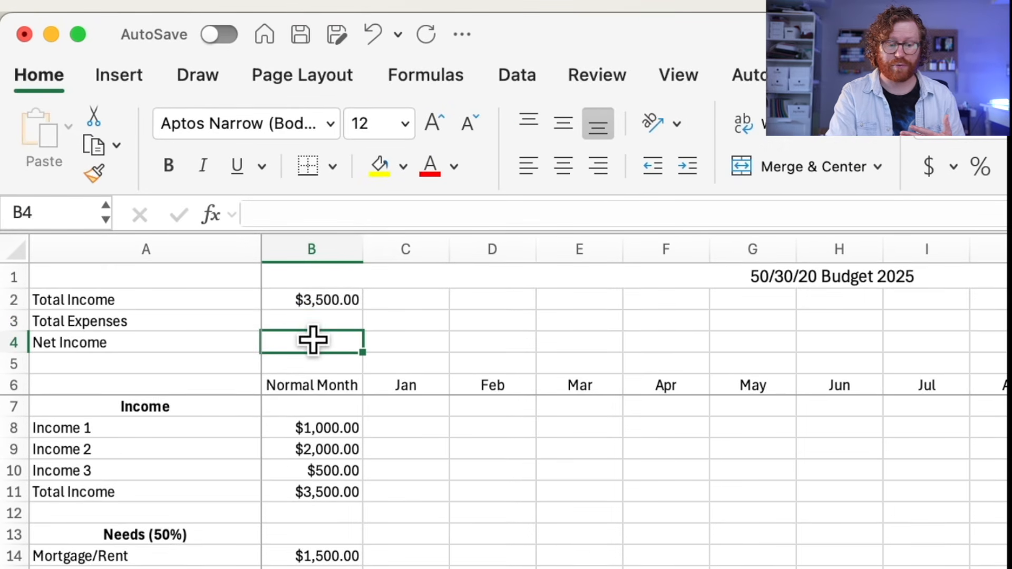
{"action": "left_click", "coordinate": [324, 300]}
- Calculate Total Expenses in B3 by summing the needs, wants and savings totals with =SUM(B38,B51,B63)
{"action": "left_click", "coordinate": [316, 327]}
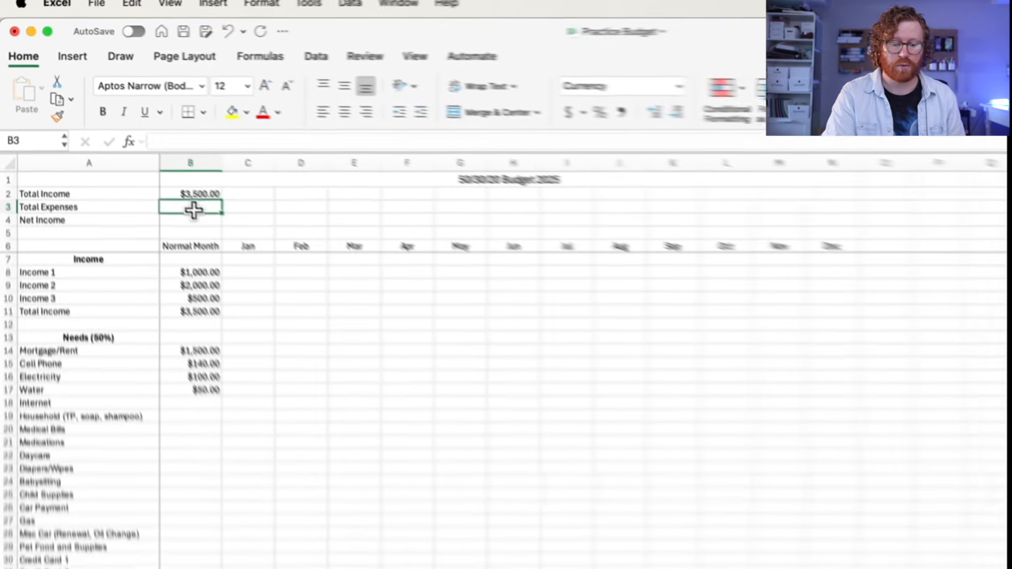
{"action": "type", "text": "="}
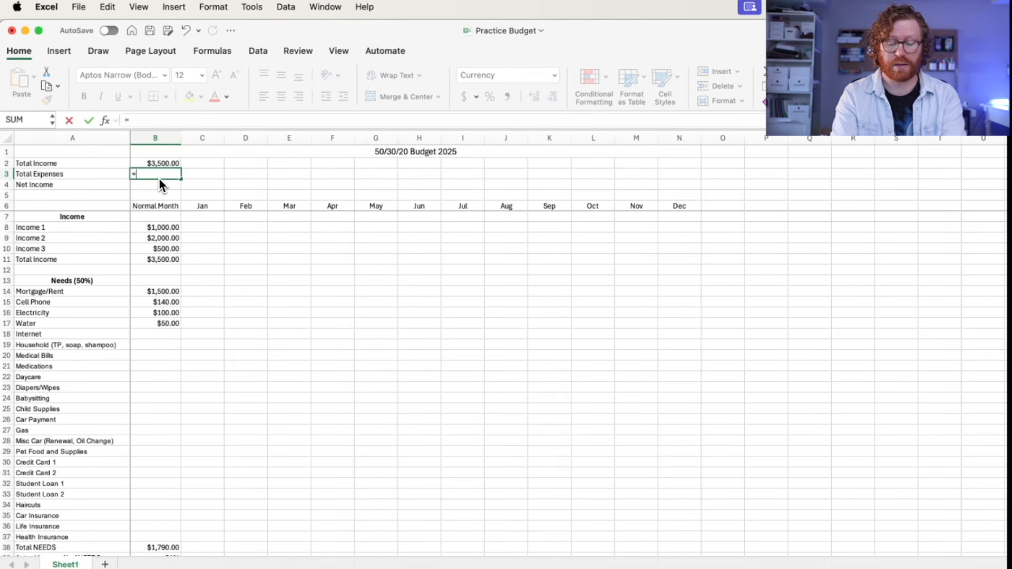
{"action": "type", "text": "sum("}
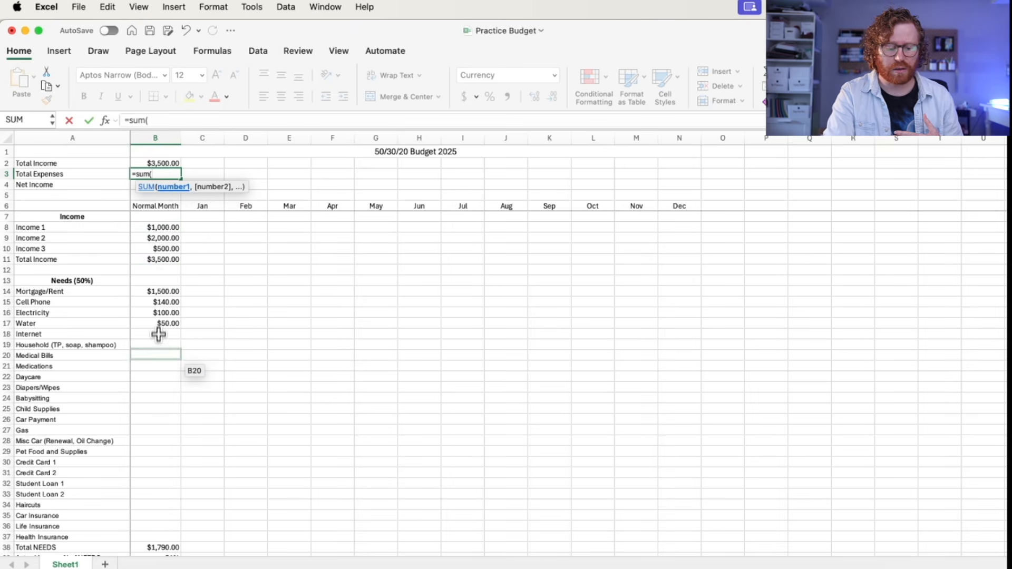
{"action": "scroll", "coordinate": [159, 355], "scroll_direction": "down", "scroll_amount": 1}
{"action": "scroll", "coordinate": [158, 355], "scroll_direction": "down", "scroll_amount": 5}
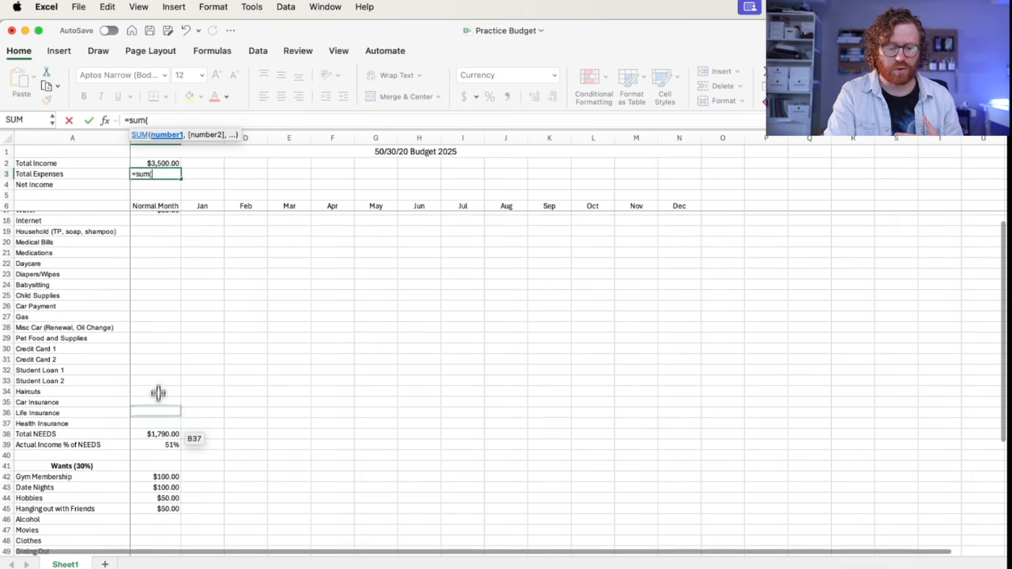
{"action": "left_click", "coordinate": [159, 436]}
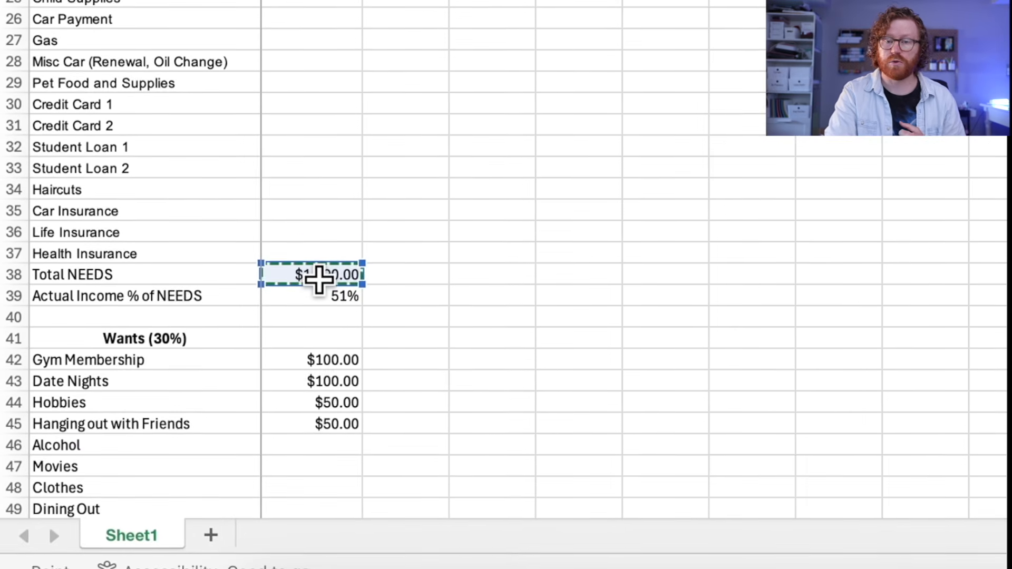
{"action": "type", "text": ")"}
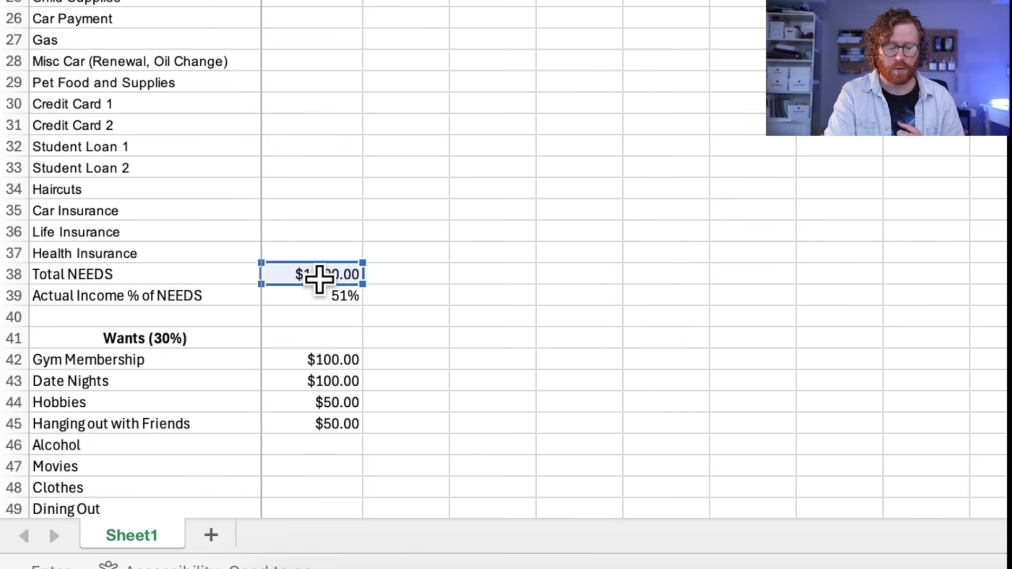
{"action": "scroll", "coordinate": [319, 280], "scroll_direction": "down", "scroll_amount": 4}
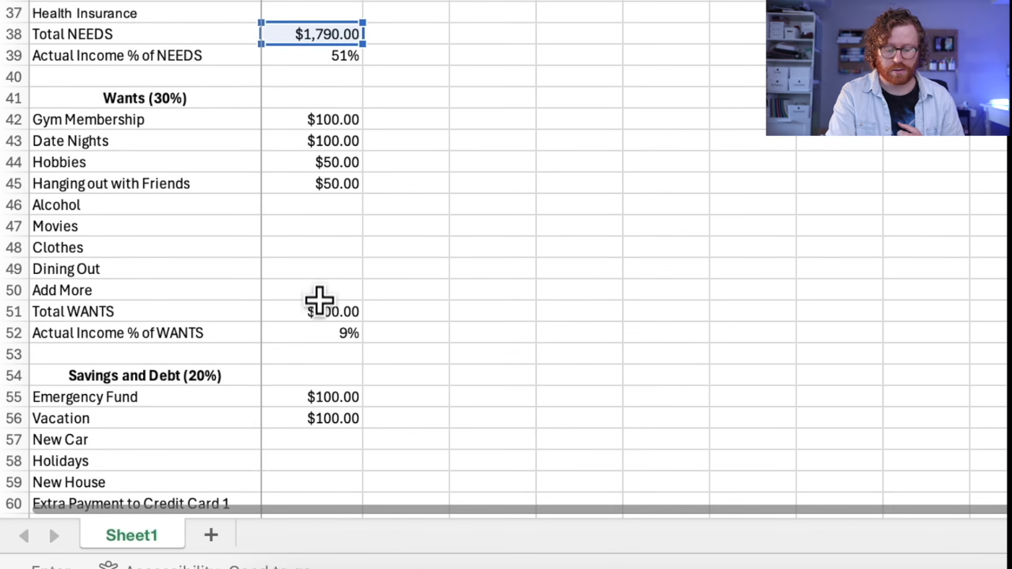
{"action": "left_click", "coordinate": [319, 311]}
{"action": "type", "text": "+"}
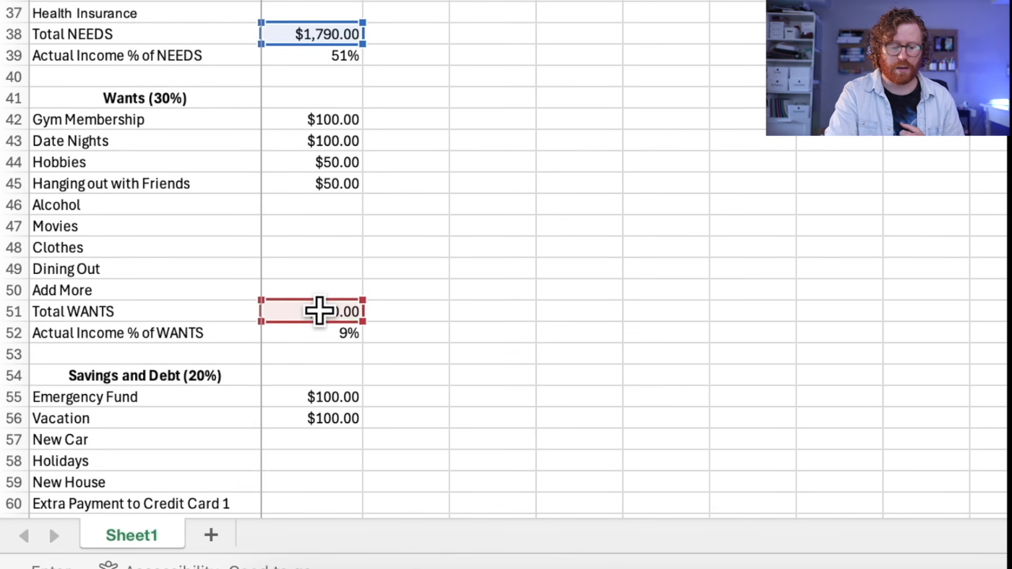
{"action": "scroll", "coordinate": [319, 311], "scroll_direction": "down", "scroll_amount": 3}
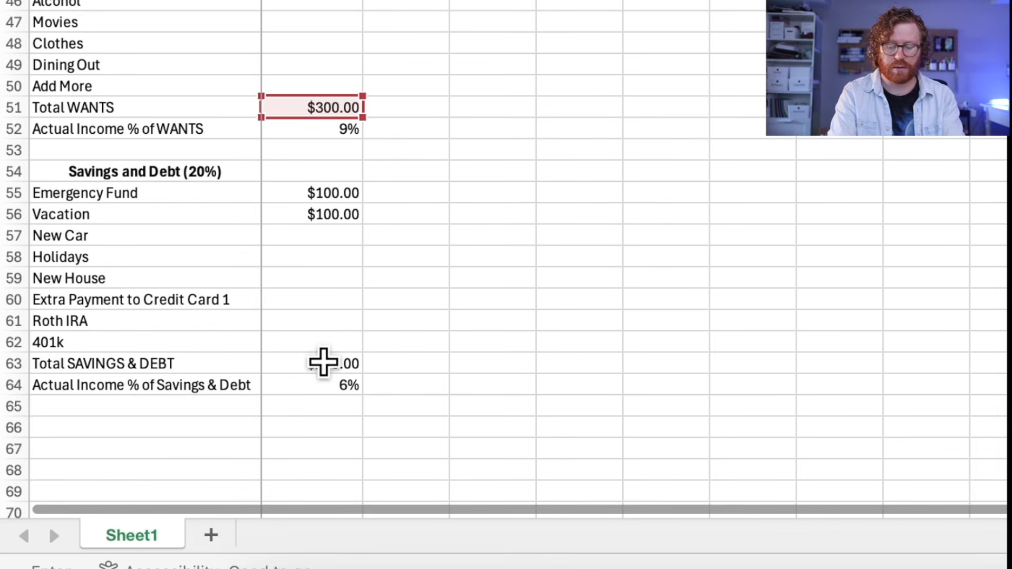
{"action": "left_click", "coordinate": [323, 364]}
{"action": "type", "text": "+"}
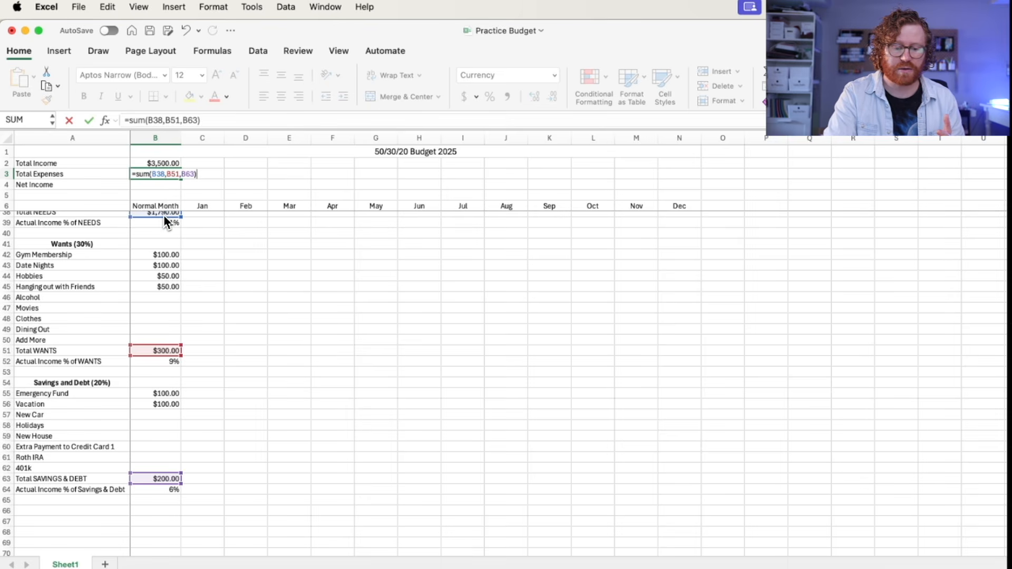
{"action": "key", "text": "Return"}
- Test the Total Expenses formula by entering 100 for Internet in B18 and clearing it again
{"action": "scroll", "coordinate": [160, 264], "scroll_direction": "up", "scroll_amount": 5}
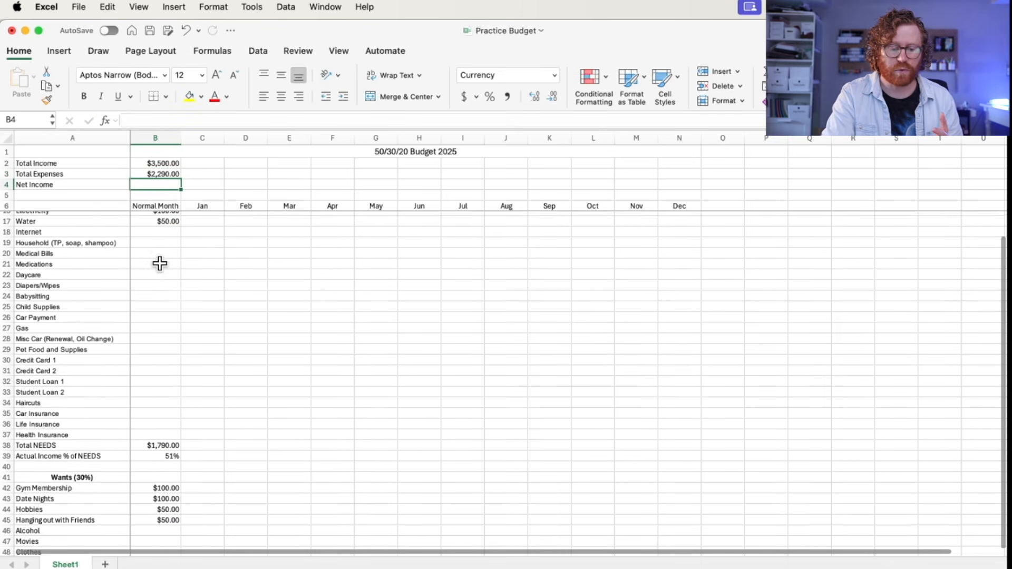
{"action": "scroll", "coordinate": [160, 264], "scroll_direction": "up", "scroll_amount": 3}
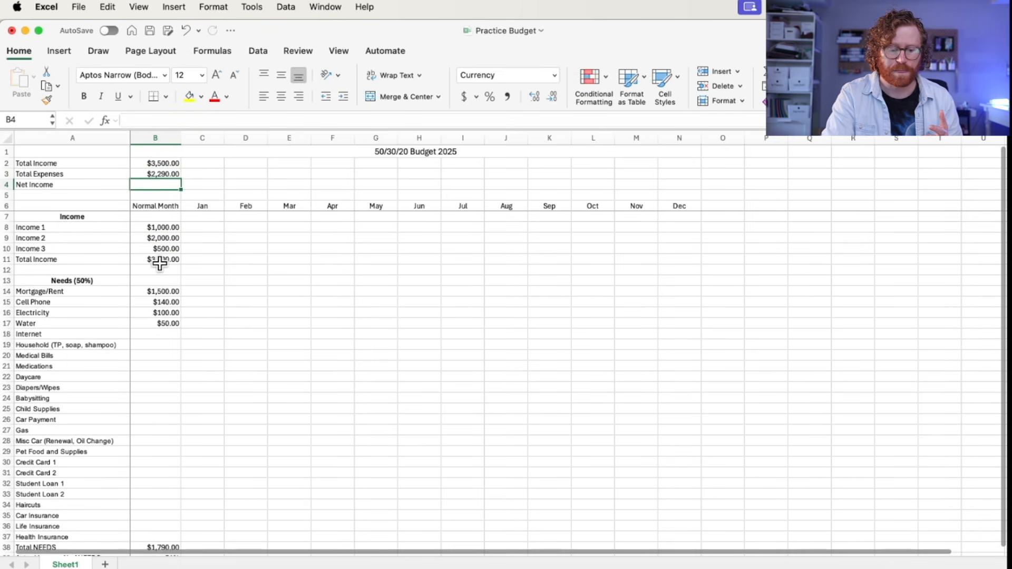
{"action": "left_click", "coordinate": [158, 336]}
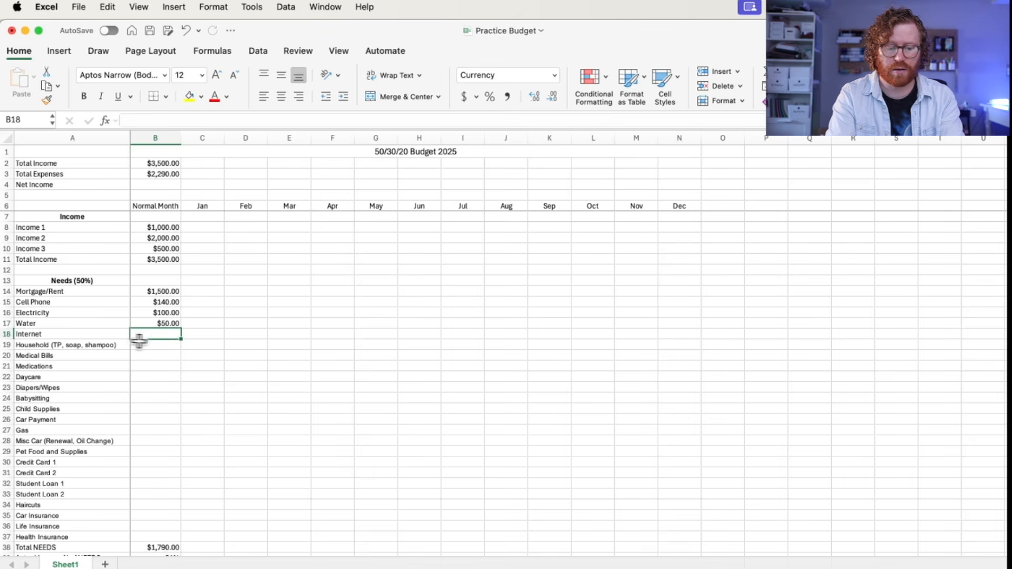
{"action": "key", "text": "Return"}
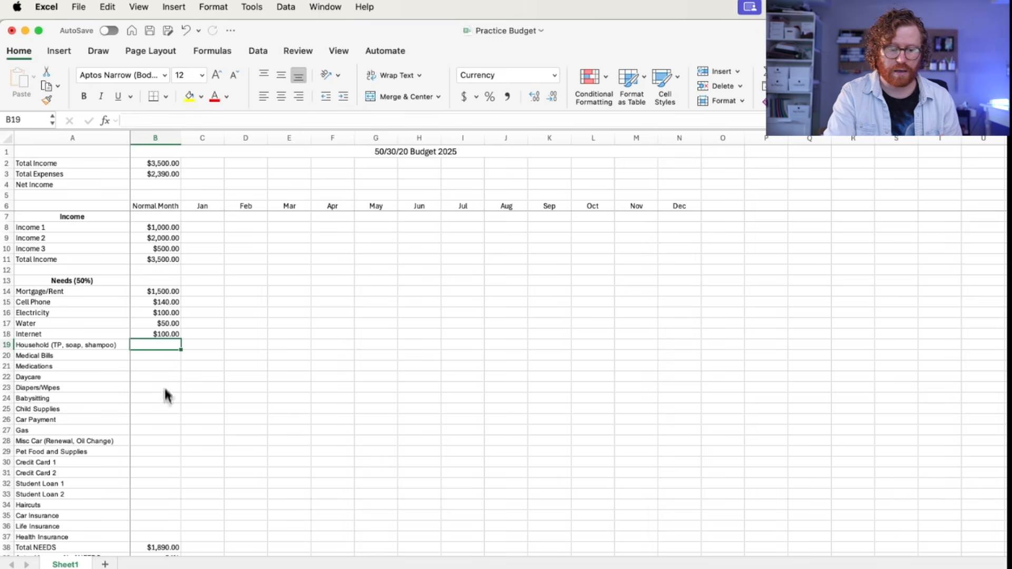
{"action": "left_click", "coordinate": [161, 334]}
{"action": "key", "text": "Delete"}
- Calculate Net Income in B4 by subtracting Total Expenses from Total Income with =B2-B3
{"action": "left_click", "coordinate": [172, 184]}
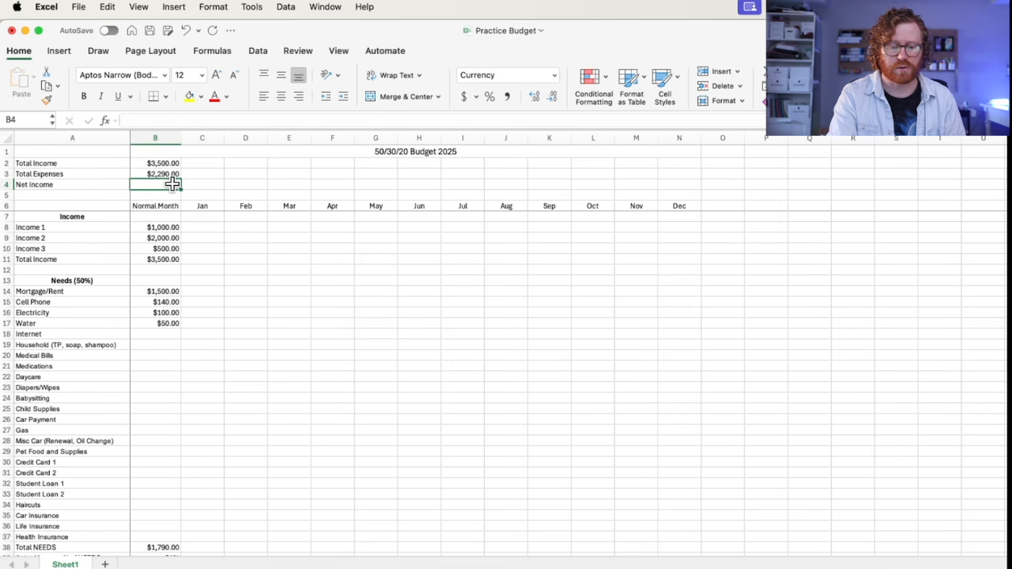
{"action": "type", "text": "="}
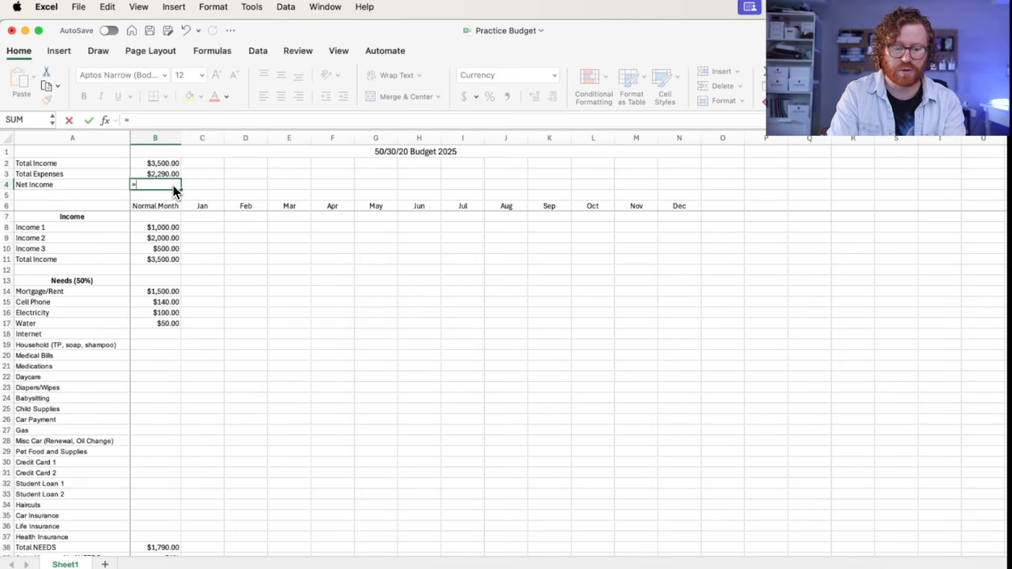
{"action": "left_click", "coordinate": [169, 163]}
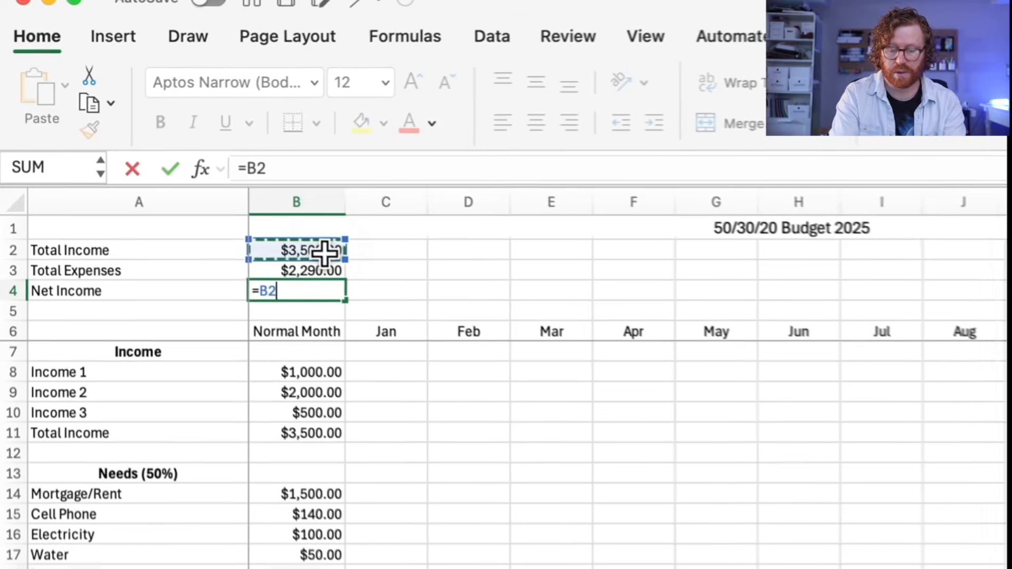
{"action": "type", "text": "-"}
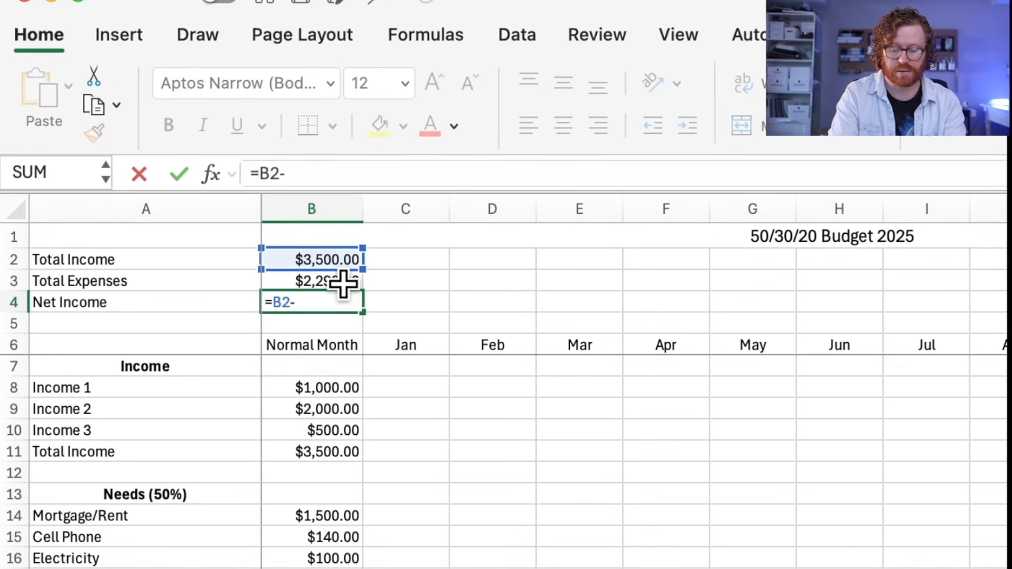
{"action": "left_click", "coordinate": [342, 283]}
{"action": "key", "text": "Return"}
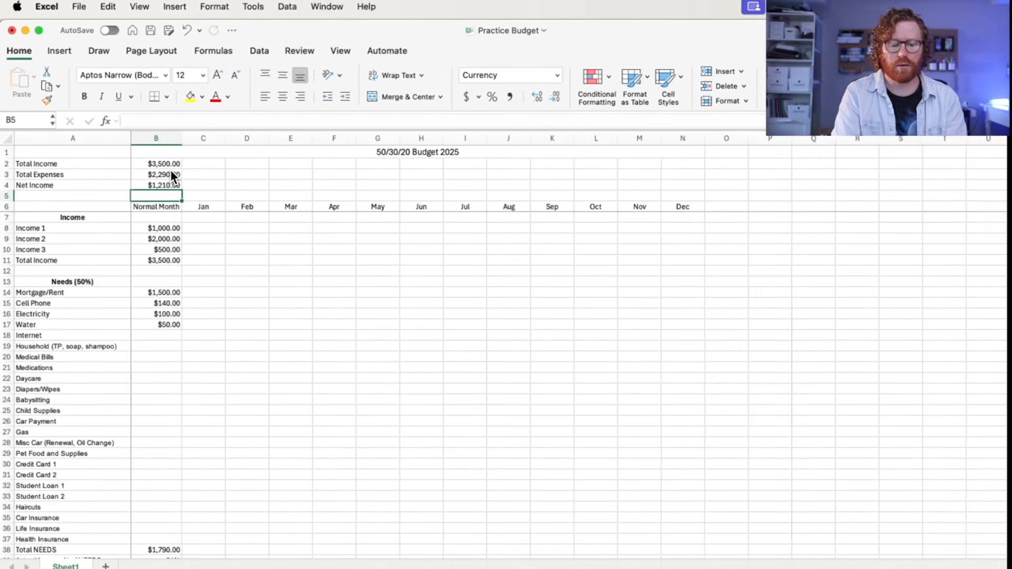
- Fill the Total Income, Total Expenses and Net Income formulas in B2:B4 across the months through December in column N
{"action": "left_click", "coordinate": [155, 207]}
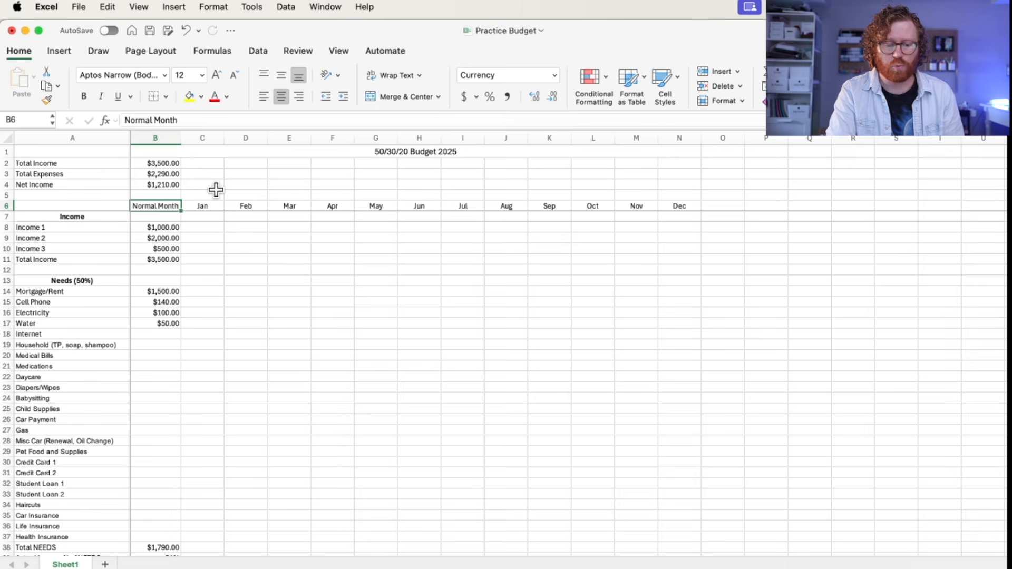
{"action": "left_click", "coordinate": [210, 206]}
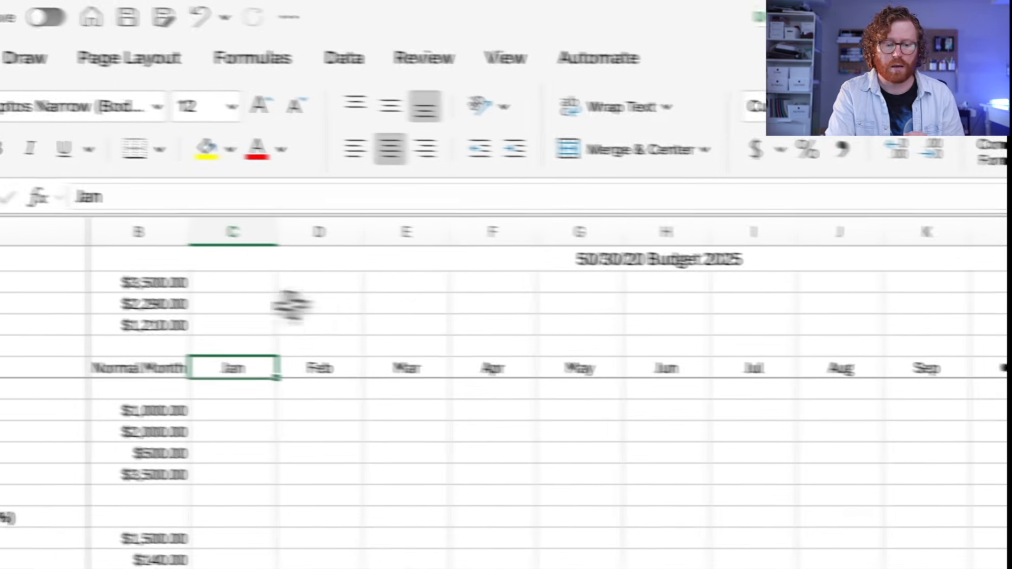
{"action": "left_click", "coordinate": [158, 282]}
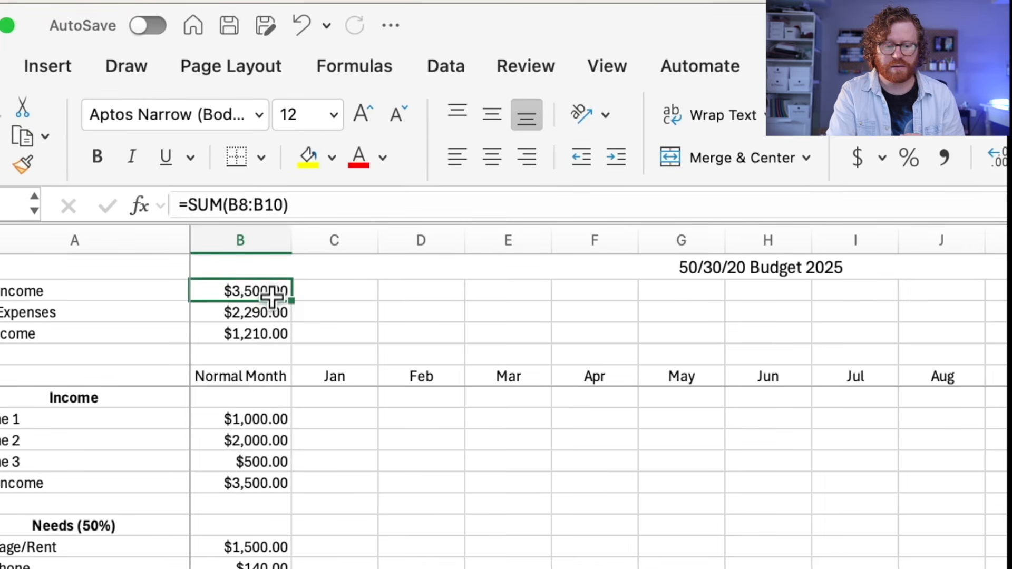
{"action": "left_click_drag", "start_coordinate": [272, 298], "coordinate": [269, 330]}
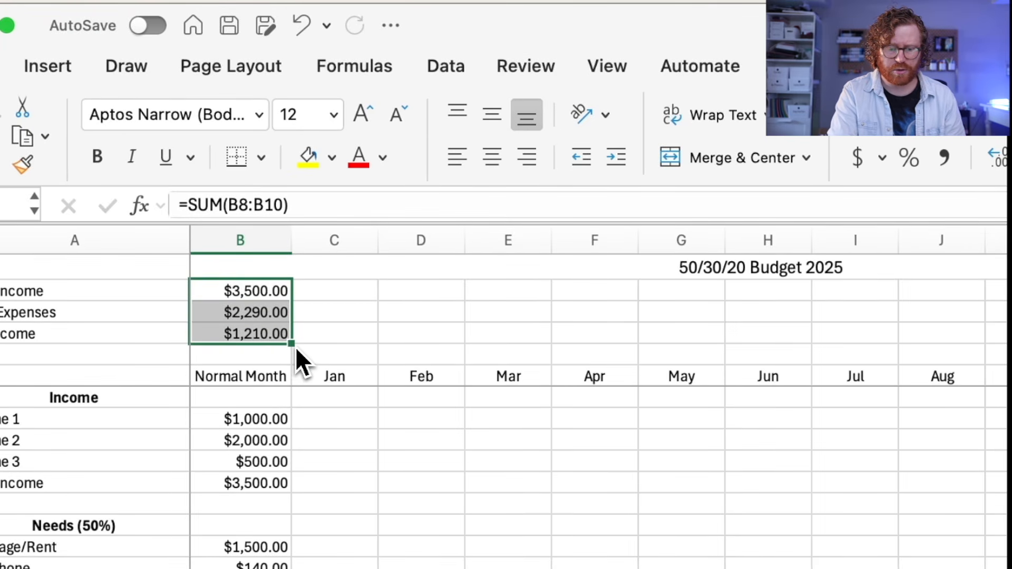
{"action": "left_click_drag", "start_coordinate": [293, 343], "coordinate": [1011, 335]}
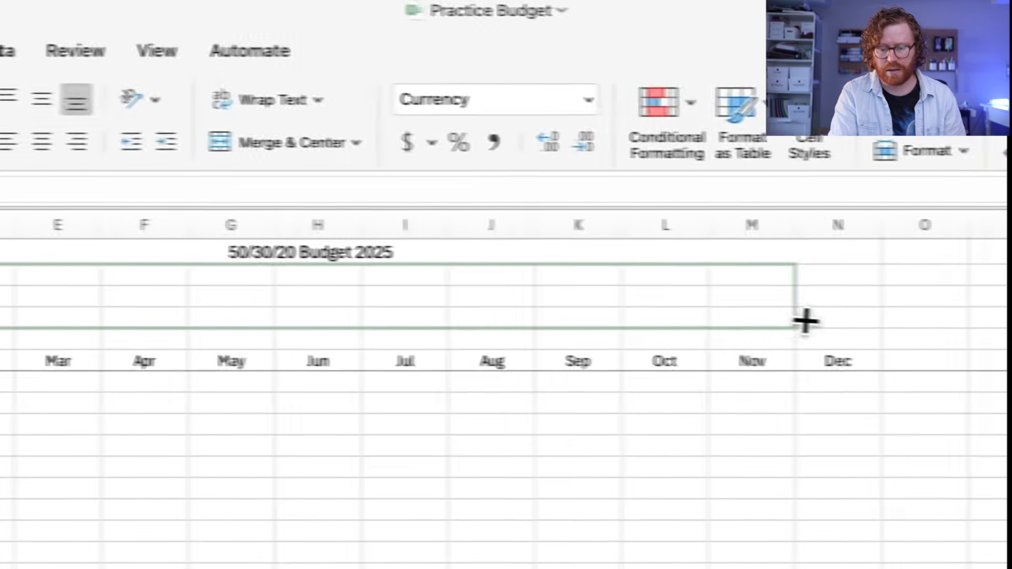
{"action": "left_click_drag", "start_coordinate": [538, 274], "coordinate": [538, 274]}
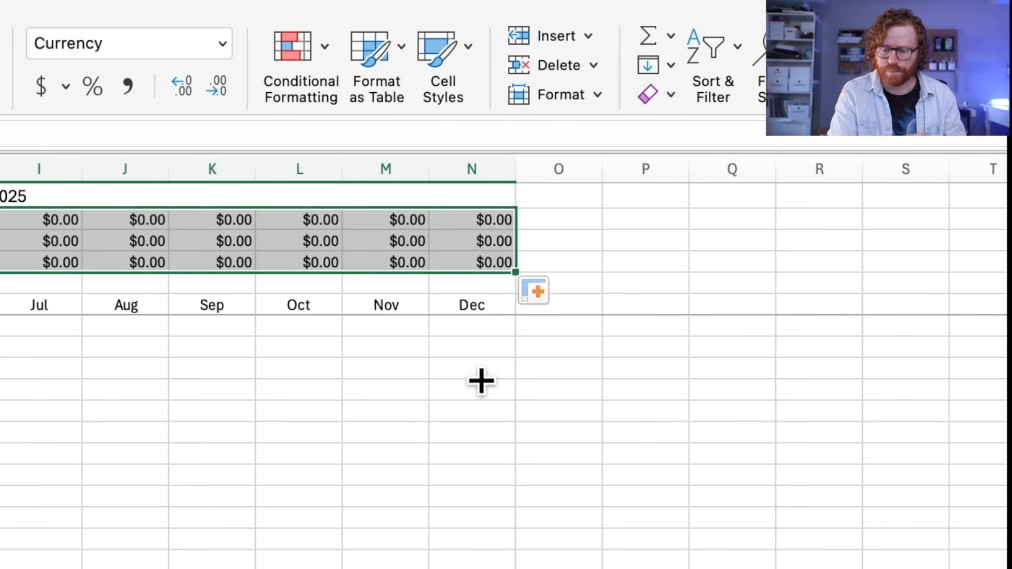
{"action": "left_click", "coordinate": [555, 293]}
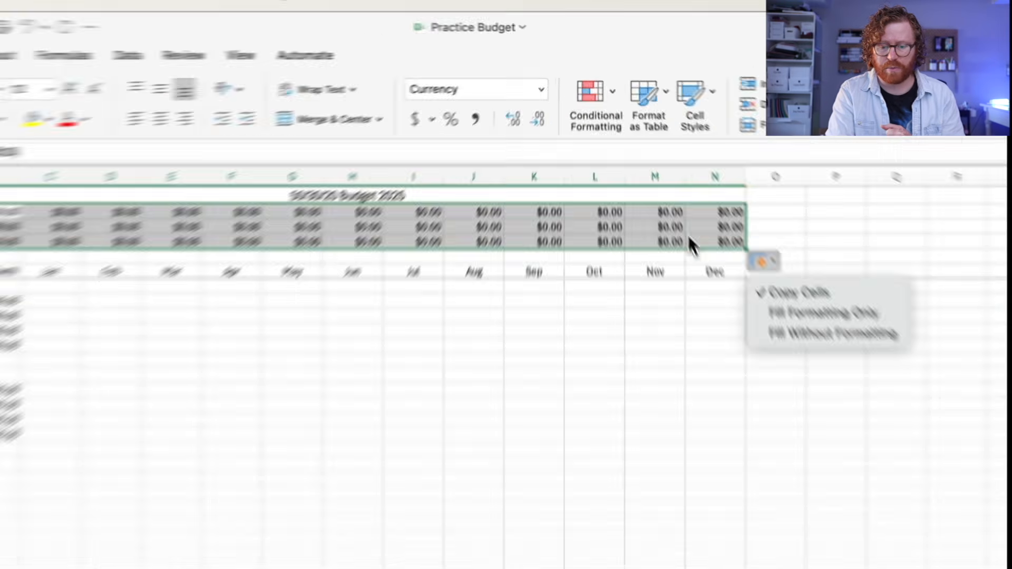
{"action": "left_click", "coordinate": [641, 177]}
{"action": "left_click", "coordinate": [689, 306]}
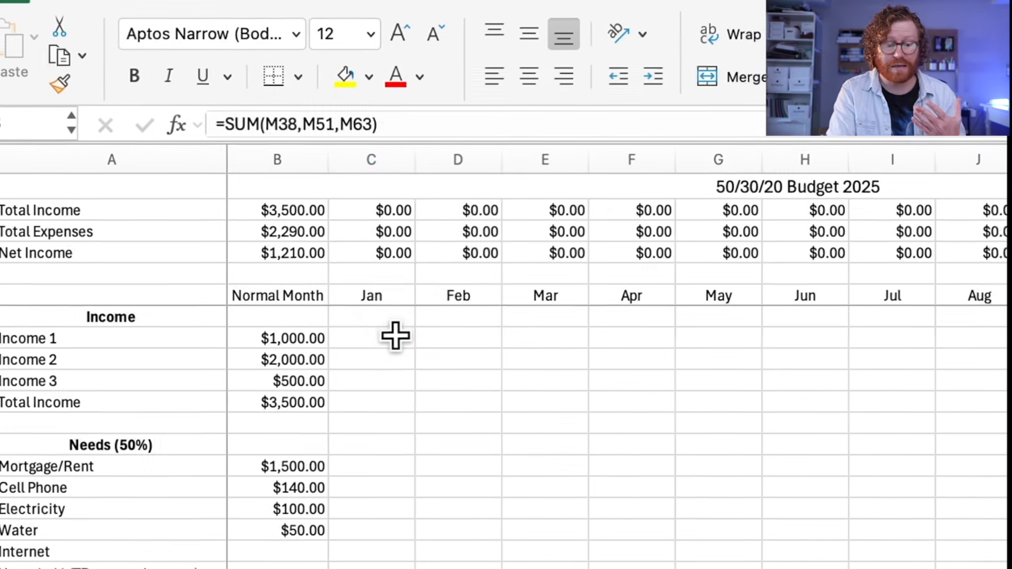
- Fill the income section's Total Income formula from B11 across all months through N11
{"action": "left_click", "coordinate": [409, 336]}
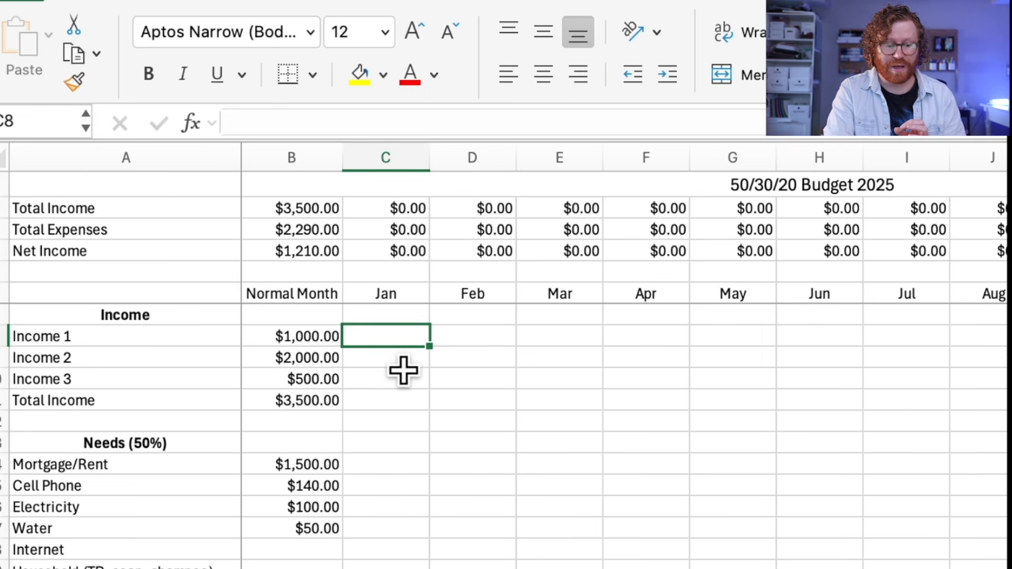
{"action": "left_click", "coordinate": [335, 401]}
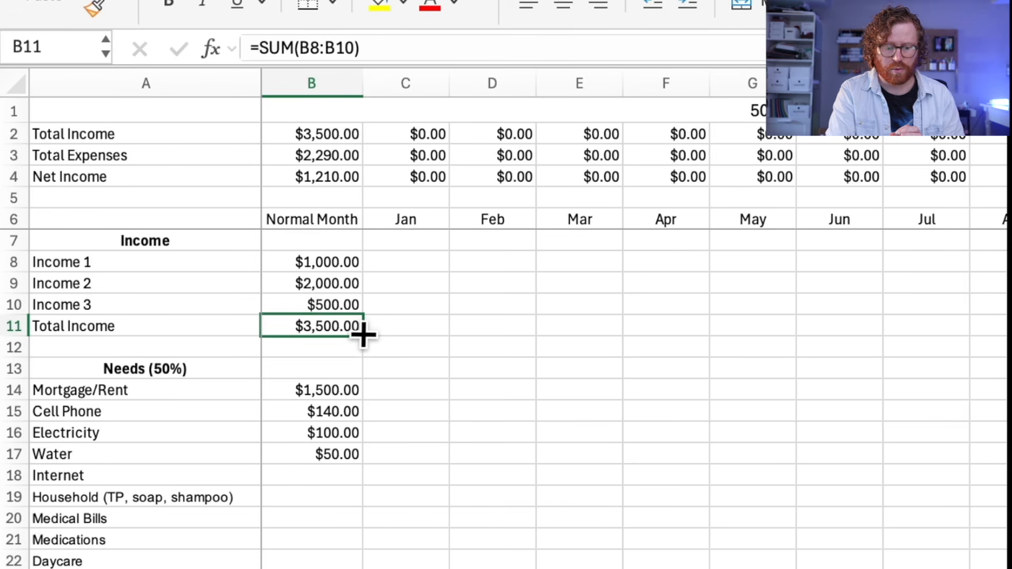
{"action": "left_click_drag", "start_coordinate": [364, 336], "coordinate": [1011, 338]}
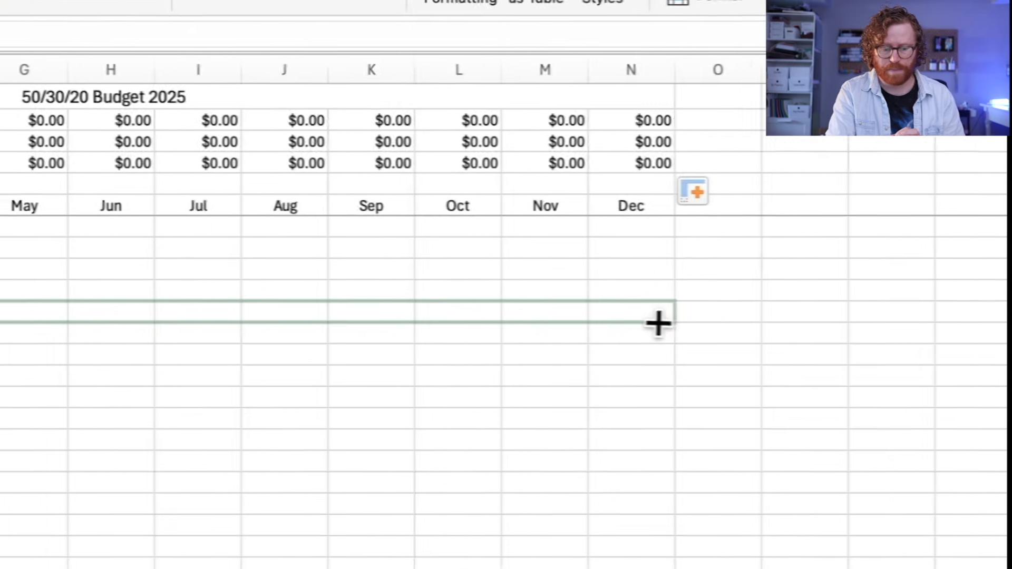
{"action": "left_click_drag", "start_coordinate": [658, 323], "coordinate": [658, 323]}
- Fill the Total NEEDS formula in B38 and the Total WANTS formula in B51 across all months through column N
{"action": "scroll", "coordinate": [158, 424], "scroll_direction": "down", "scroll_amount": 4}
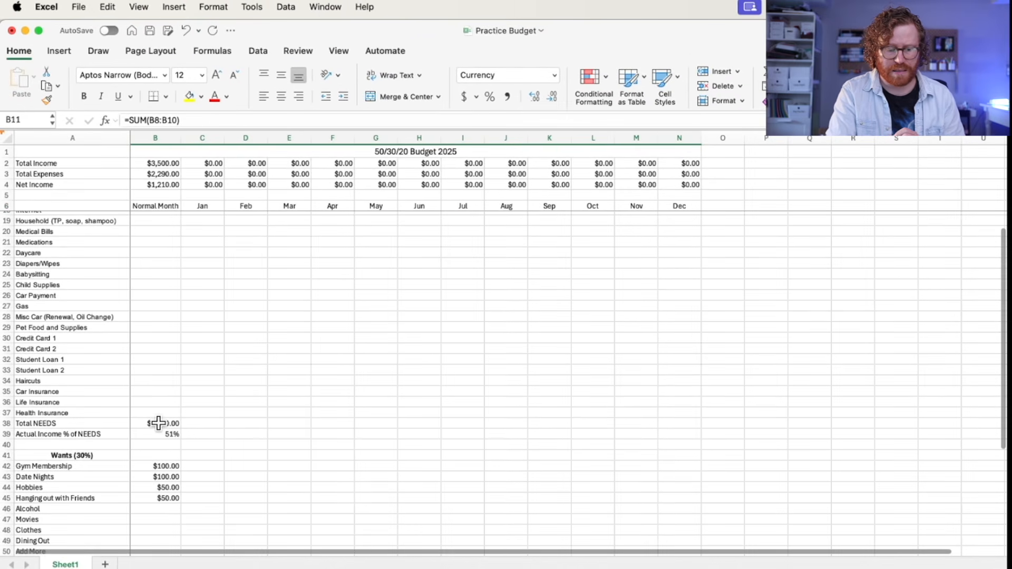
{"action": "left_click", "coordinate": [158, 424]}
{"action": "left_click_drag", "start_coordinate": [181, 429], "coordinate": [695, 423]}
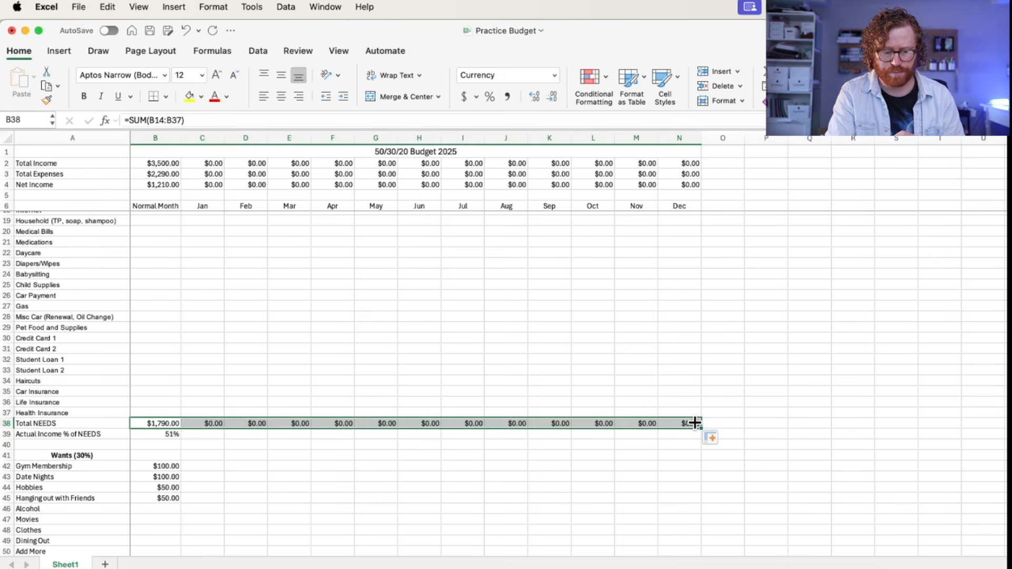
{"action": "scroll", "coordinate": [694, 422], "scroll_direction": "down", "scroll_amount": 5}
{"action": "left_click", "coordinate": [154, 343]}
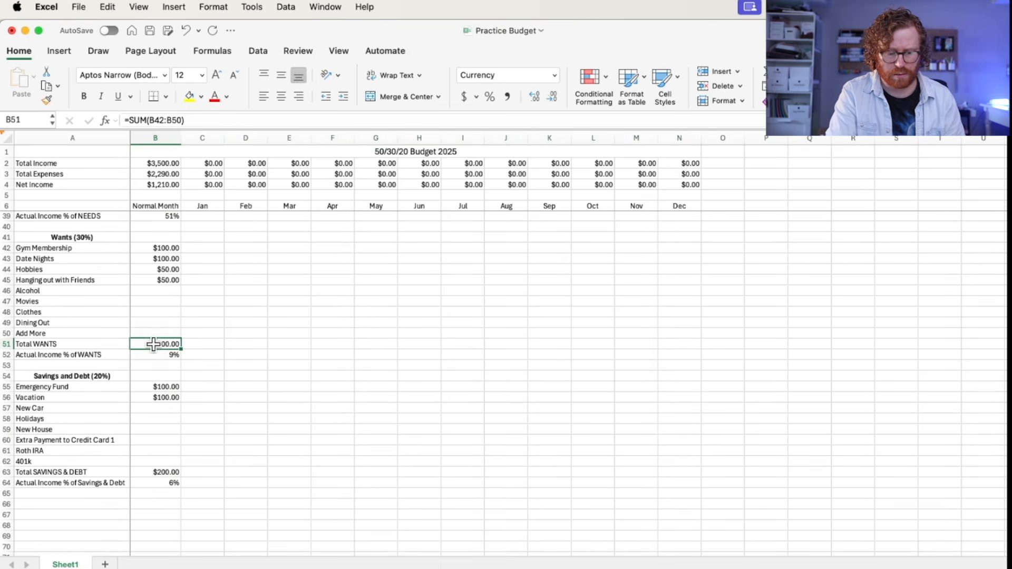
{"action": "left_click_drag", "start_coordinate": [181, 348], "coordinate": [703, 347]}
- Fill the Total SAVINGS & DEBT formula in B63 and its income percentage formula in B64 across through column N
{"action": "scroll", "coordinate": [553, 370], "scroll_direction": "down", "scroll_amount": 2}
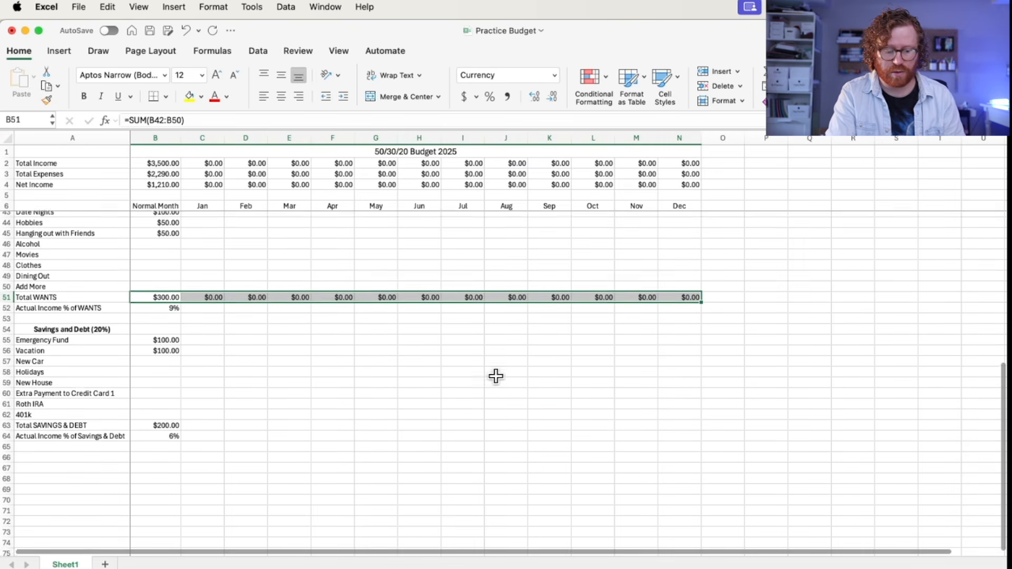
{"action": "left_click", "coordinate": [172, 427]}
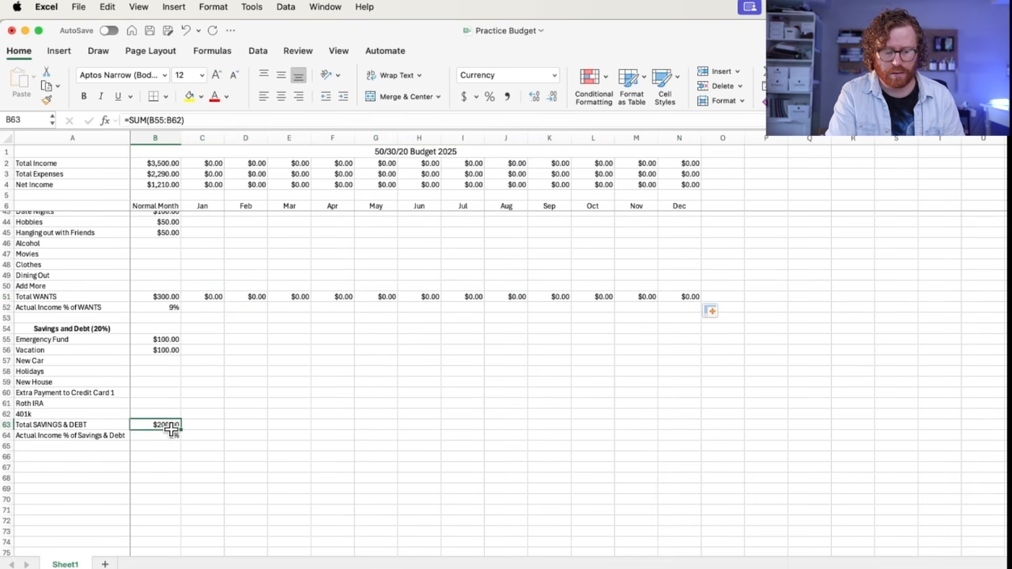
{"action": "left_click_drag", "start_coordinate": [181, 432], "coordinate": [695, 427]}
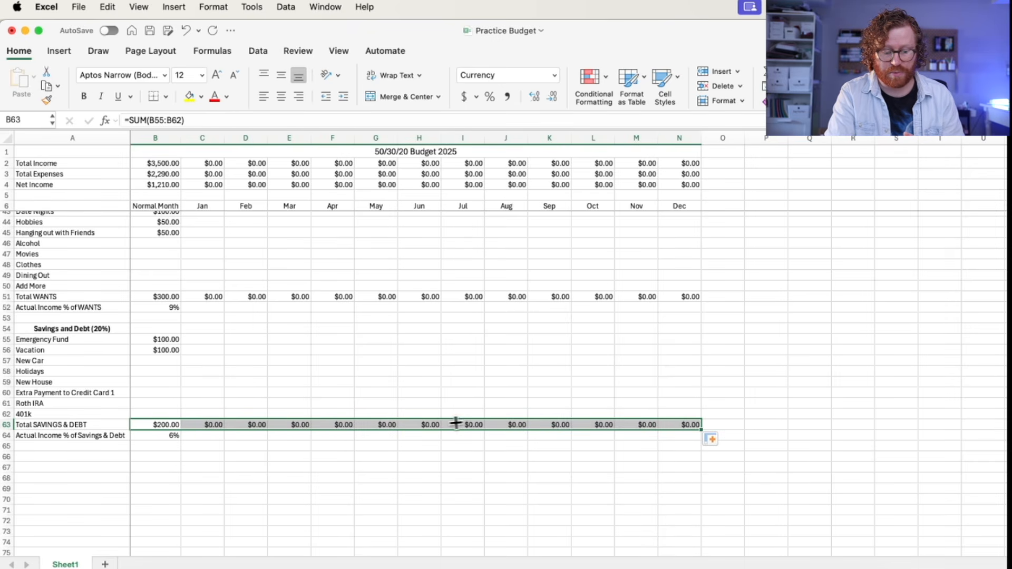
{"action": "left_click", "coordinate": [172, 434]}
{"action": "left_click_drag", "start_coordinate": [181, 441], "coordinate": [688, 440]}
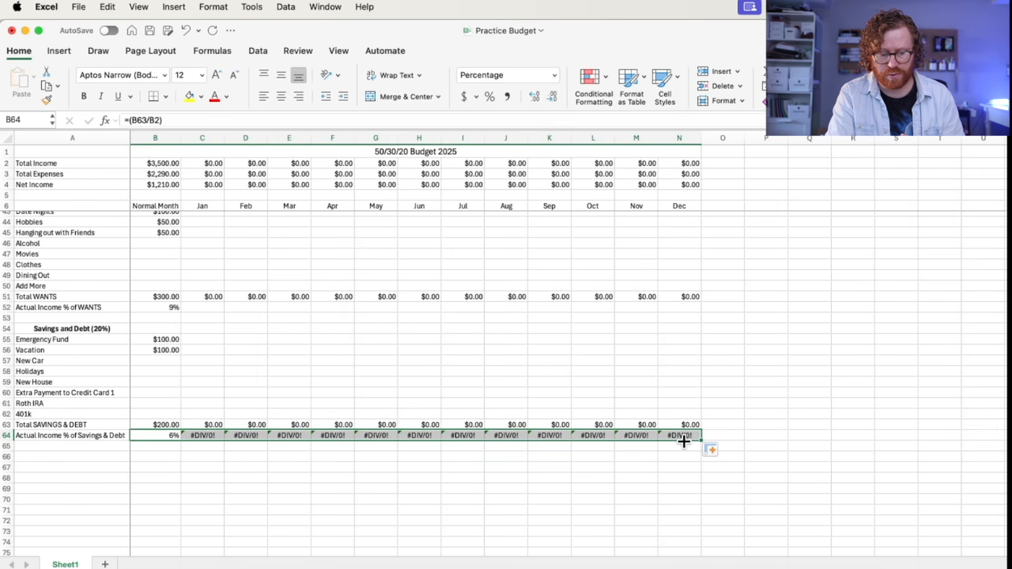
- Enter January amounts of 100 for Emergency Fund in C55 and 1000 for Income 1 in C8 to check the formulas
{"action": "left_click", "coordinate": [201, 342]}
{"action": "type", "text": "100"}
{"action": "key", "text": "Return"}
{"action": "scroll", "coordinate": [199, 343], "scroll_direction": "up", "scroll_amount": 12}
{"action": "left_click", "coordinate": [203, 227]}
{"action": "type", "text": "1000"}
{"action": "key", "text": "Return"}
{"action": "scroll", "coordinate": [203, 226], "scroll_direction": "down", "scroll_amount": 12}
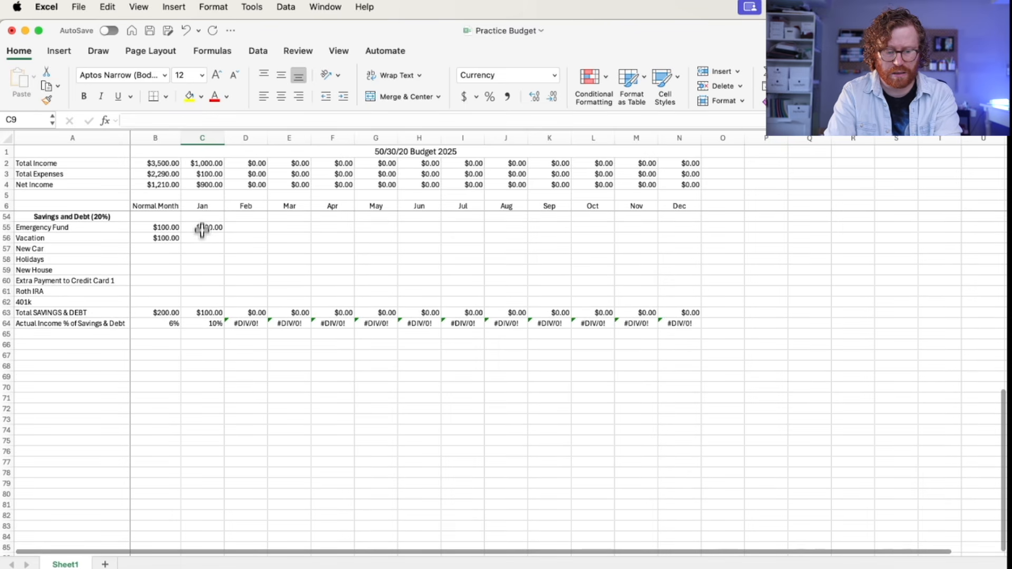
- Fill the WANTS percentage formula in B52 and the NEEDS percentage formula in B39 across all months through column N
{"action": "scroll", "coordinate": [209, 338], "scroll_direction": "up", "scroll_amount": 7}
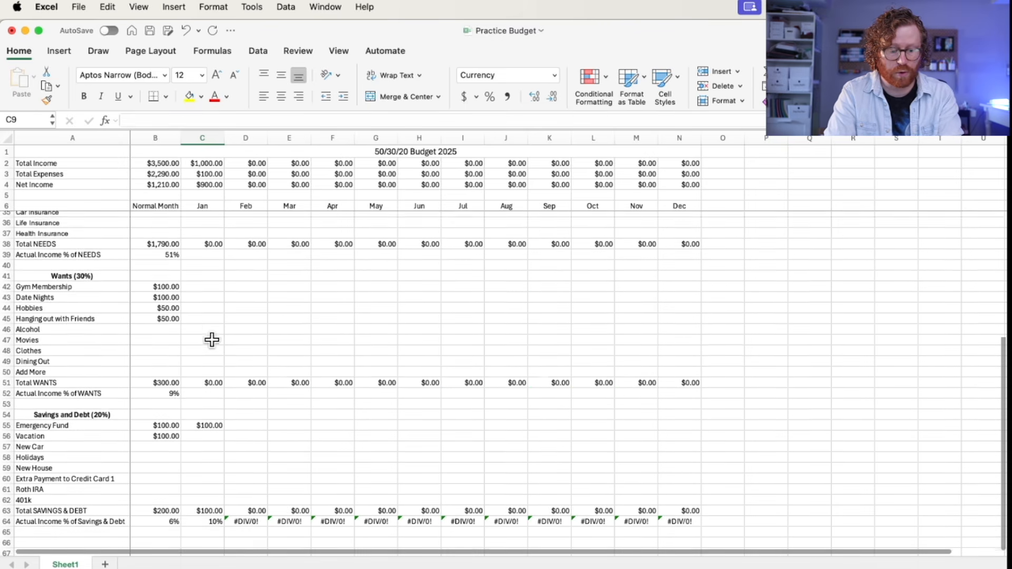
{"action": "scroll", "coordinate": [212, 340], "scroll_direction": "down", "scroll_amount": 5}
{"action": "left_click", "coordinate": [169, 341]}
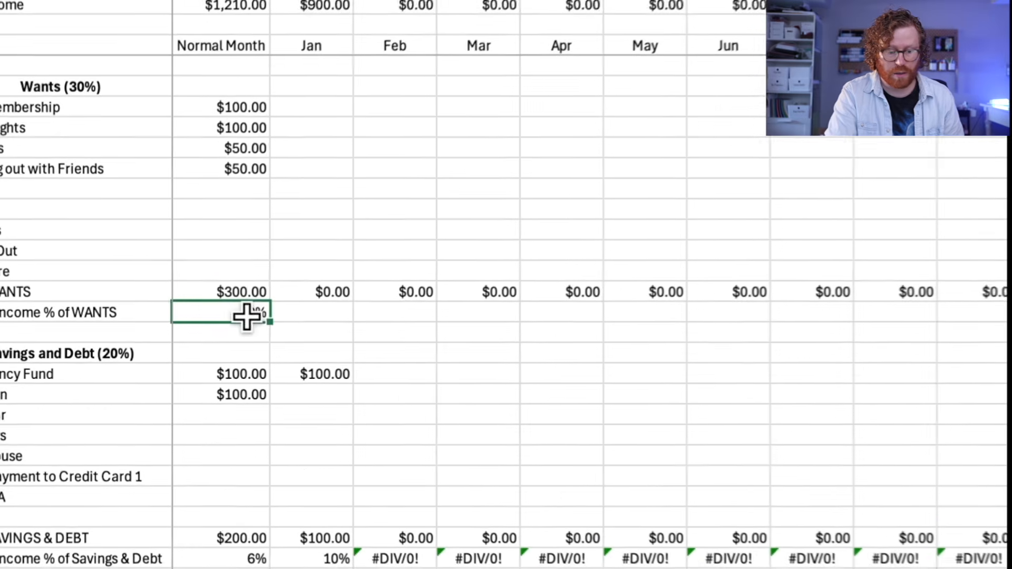
{"action": "left_click_drag", "start_coordinate": [277, 319], "coordinate": [877, 351]}
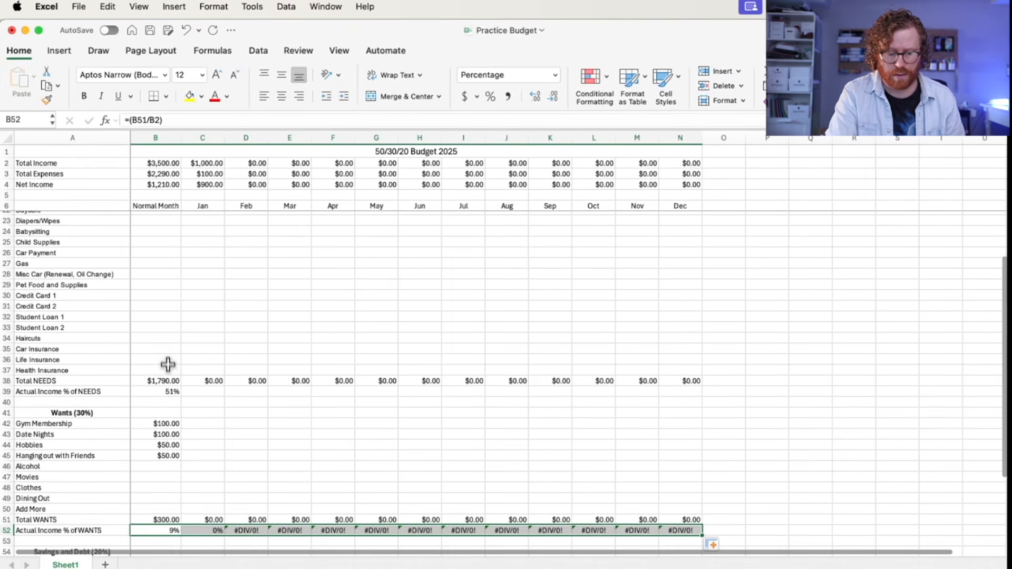
{"action": "left_click", "coordinate": [174, 397]}
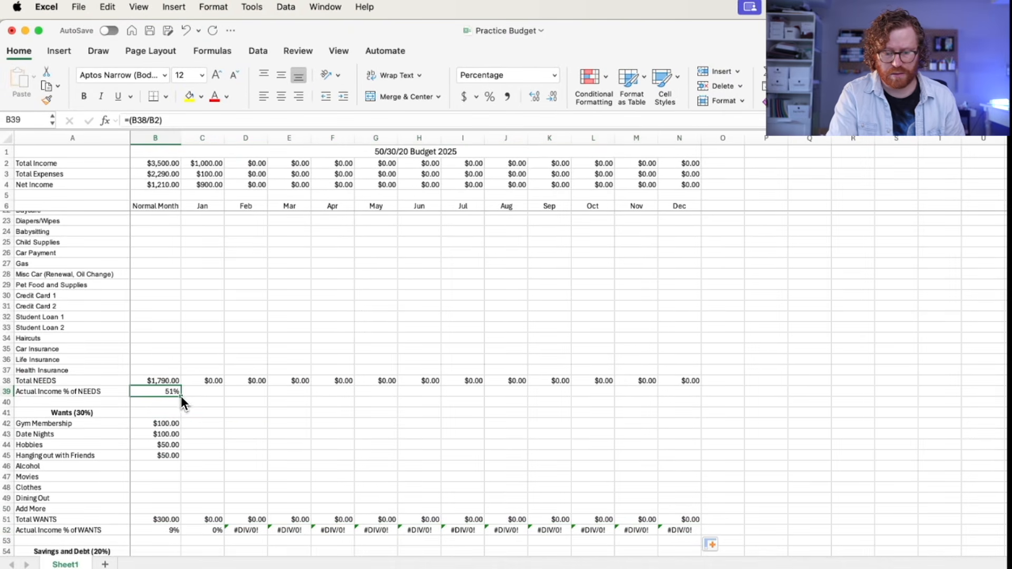
{"action": "left_click_drag", "start_coordinate": [182, 398], "coordinate": [689, 397]}
- Add the headings "Total Per Month" in O1 and "Total" in P1, beside the month columns
{"action": "scroll", "coordinate": [689, 396], "scroll_direction": "up", "scroll_amount": 5}
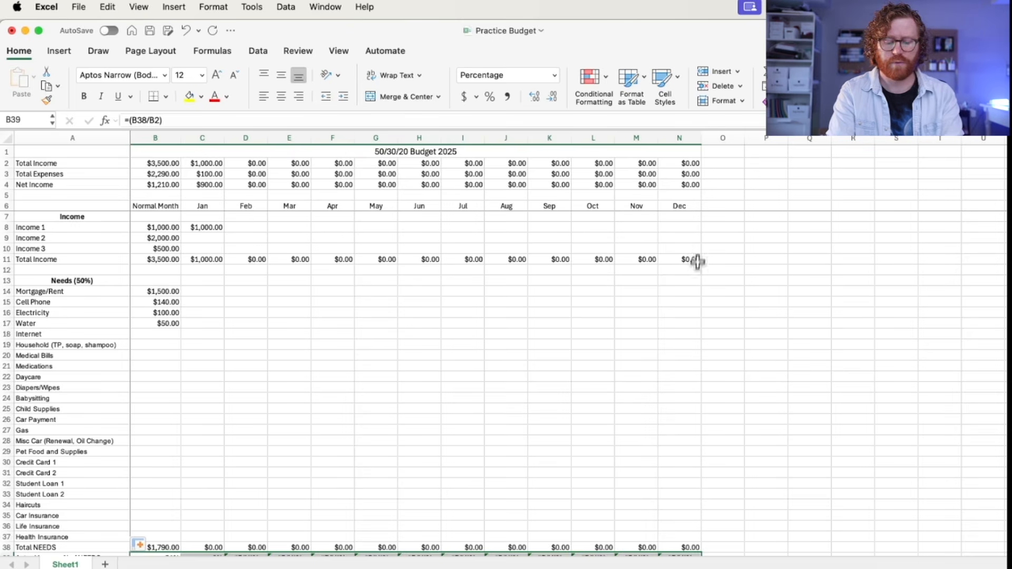
{"action": "left_click", "coordinate": [725, 153]}
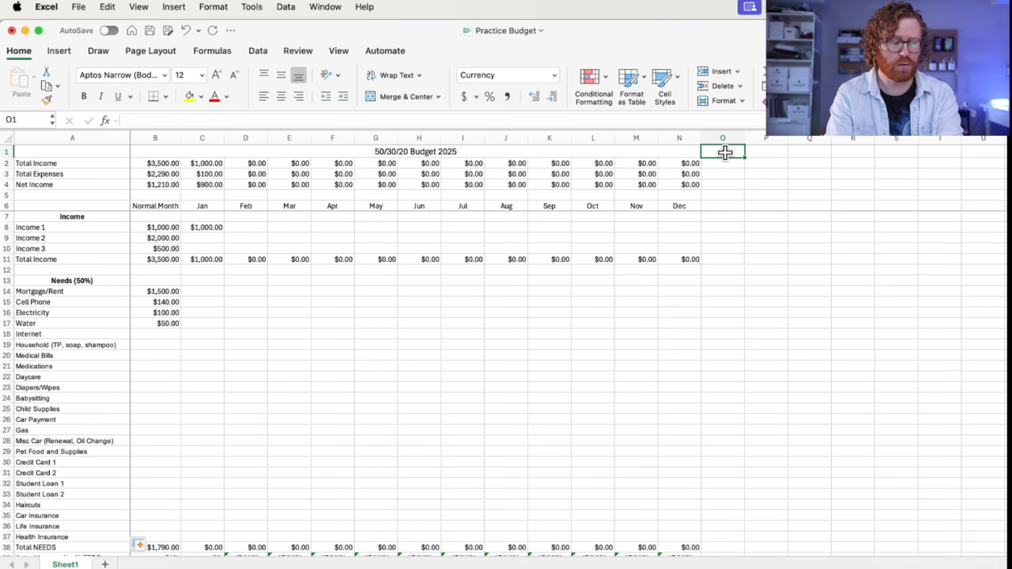
{"action": "type", "text": "Total Per MOnt"}
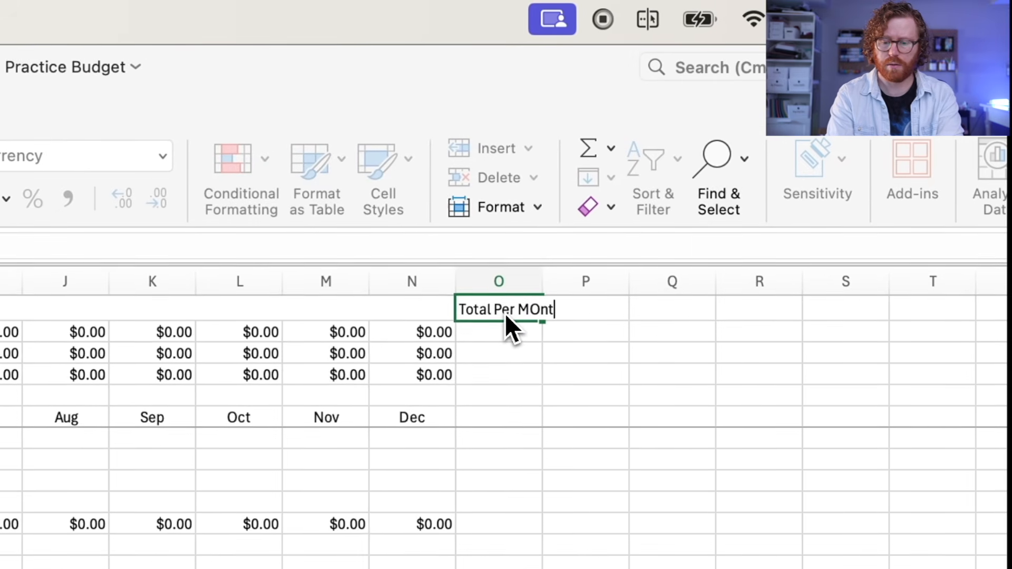
{"action": "key", "text": "BackSpace"}
{"action": "key", "text": "BackSpace"}
{"action": "key", "text": "BackSpace"}
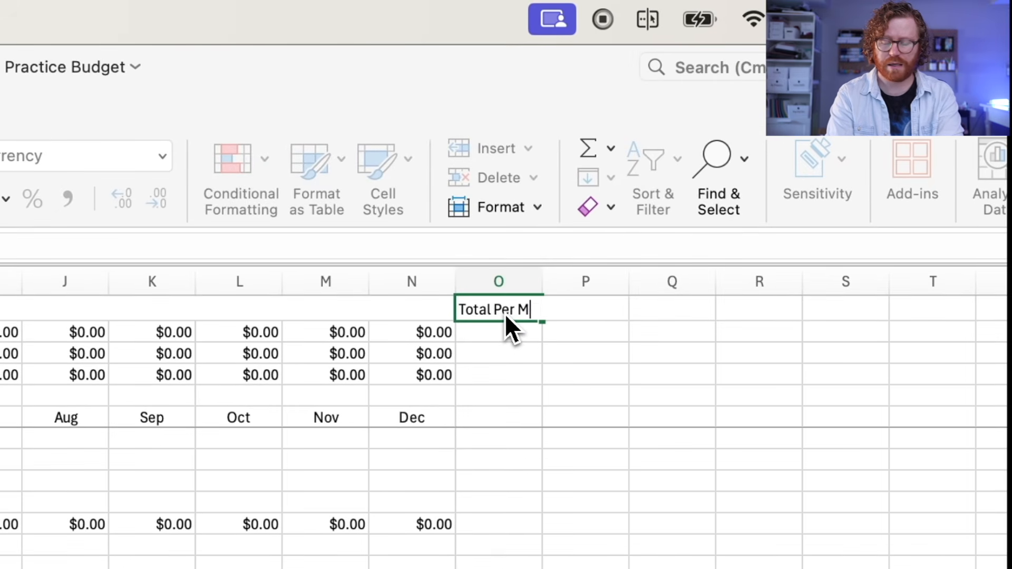
{"action": "type", "text": "onth"}
{"action": "key", "text": "Tab"}
{"action": "type", "text": "Total"}
{"action": "key", "text": "Return"}
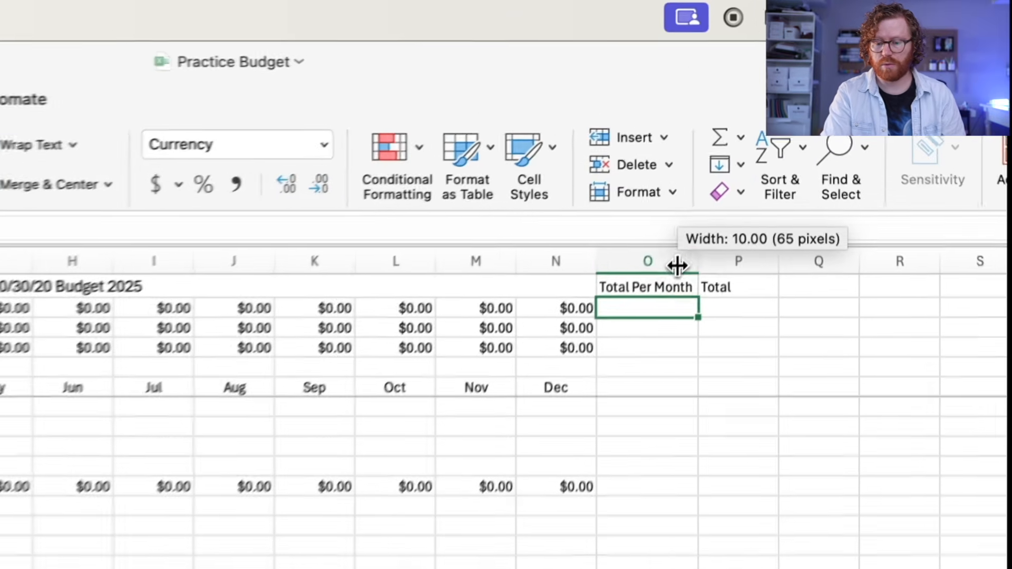
- Fit column O to the width of its heading and center the headings in O1:P1
{"action": "double_click", "coordinate": [745, 138]}
{"action": "left_click_drag", "start_coordinate": [678, 314], "coordinate": [716, 304]}
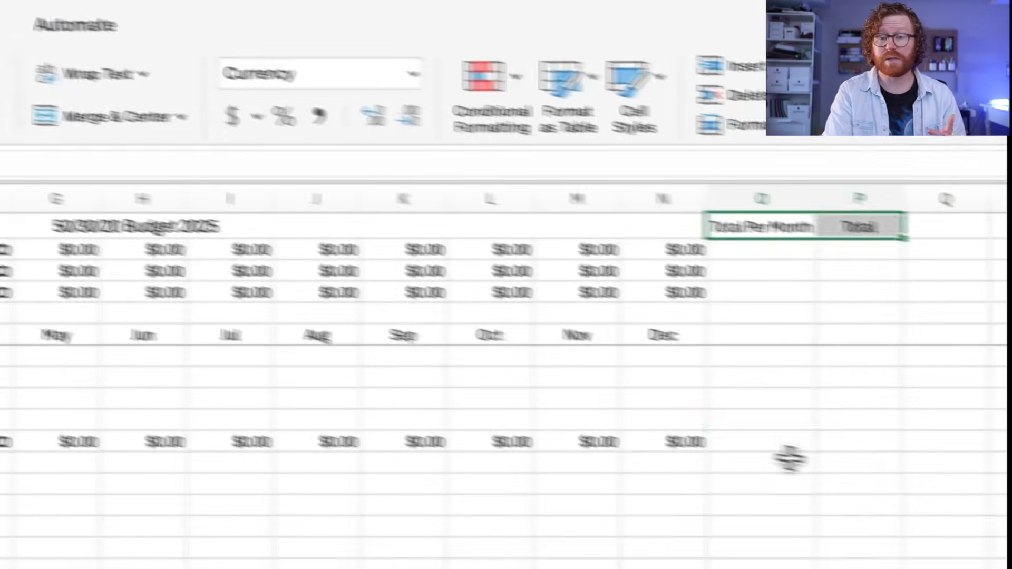
{"action": "left_click", "coordinate": [790, 458]}
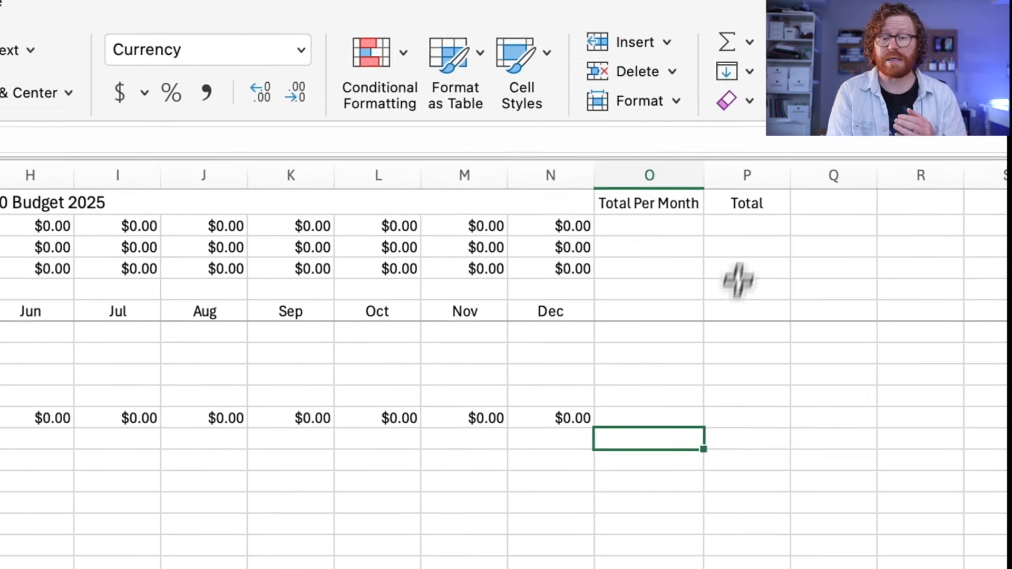
- Enter =SUM(C2:N2) in P2 to total the year's income and fill it down through P4
{"action": "left_click", "coordinate": [751, 224]}
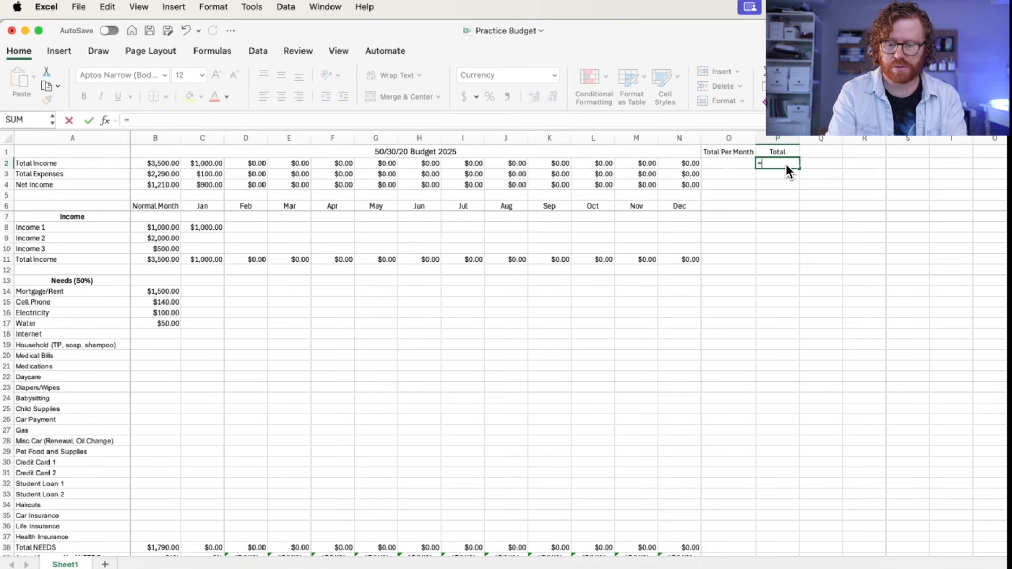
{"action": "type", "text": "sum("}
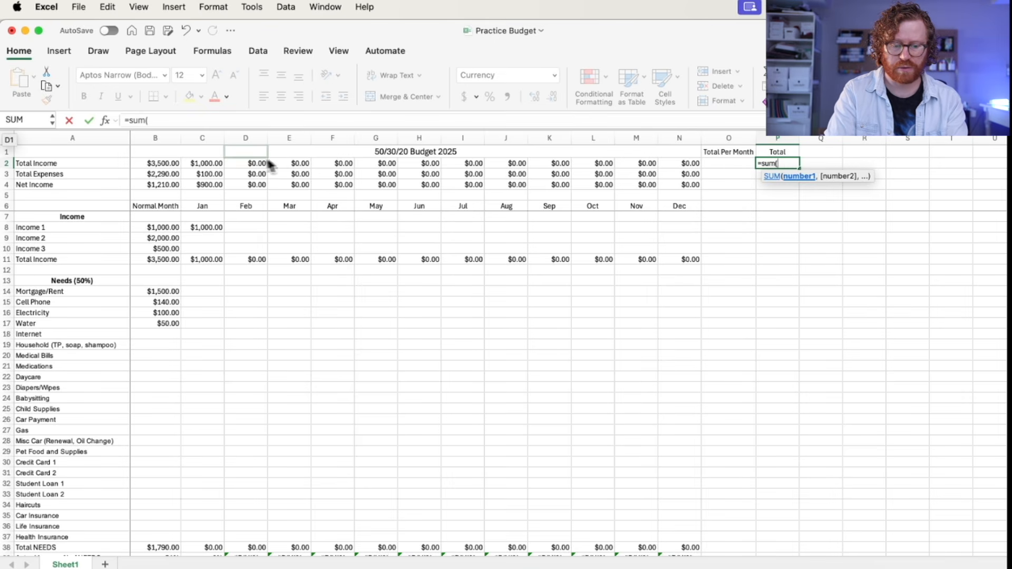
{"action": "left_click_drag", "start_coordinate": [216, 168], "coordinate": [679, 165]}
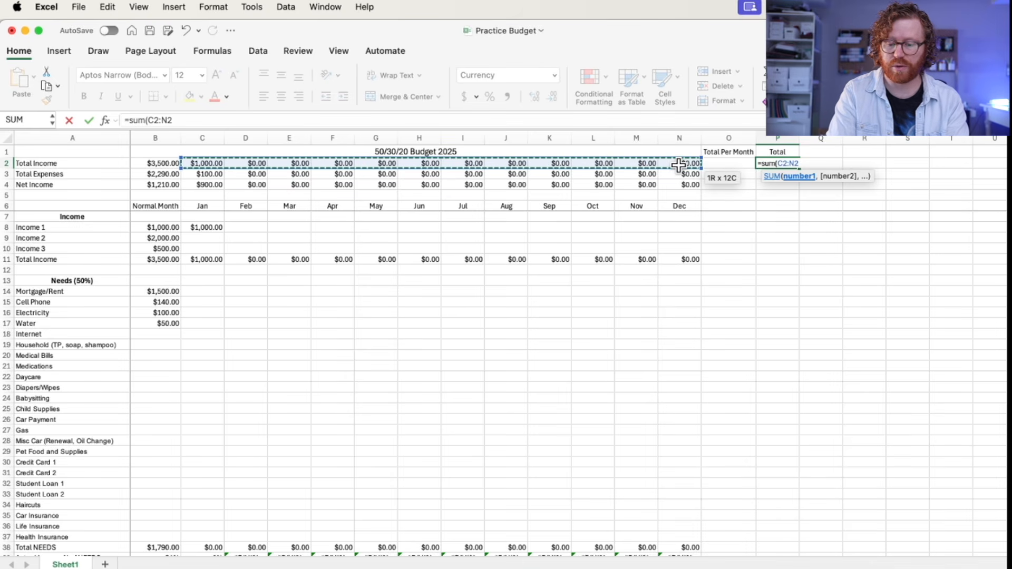
{"action": "type", "text": ")"}
{"action": "key", "text": "Return"}
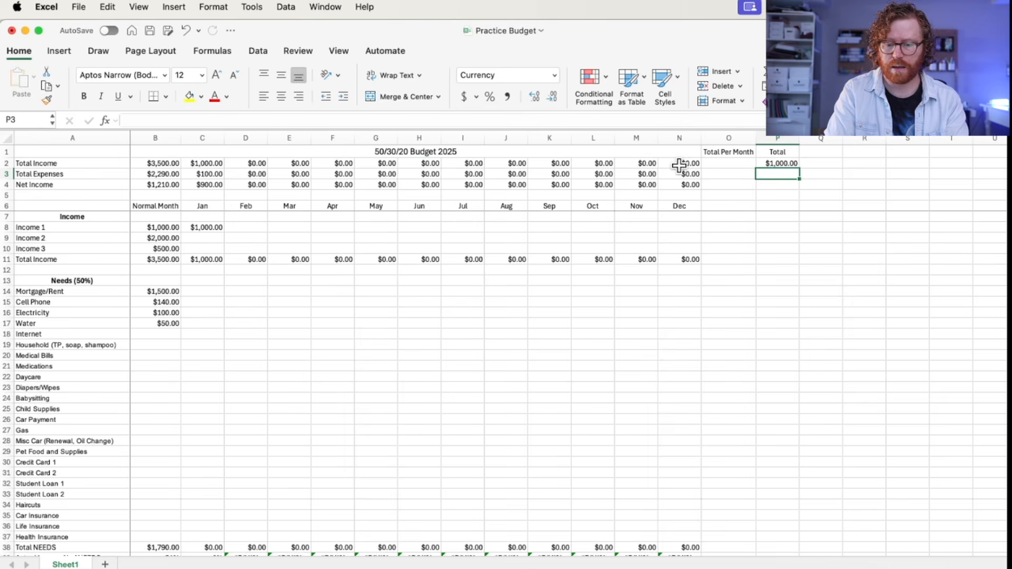
{"action": "left_click", "coordinate": [796, 165]}
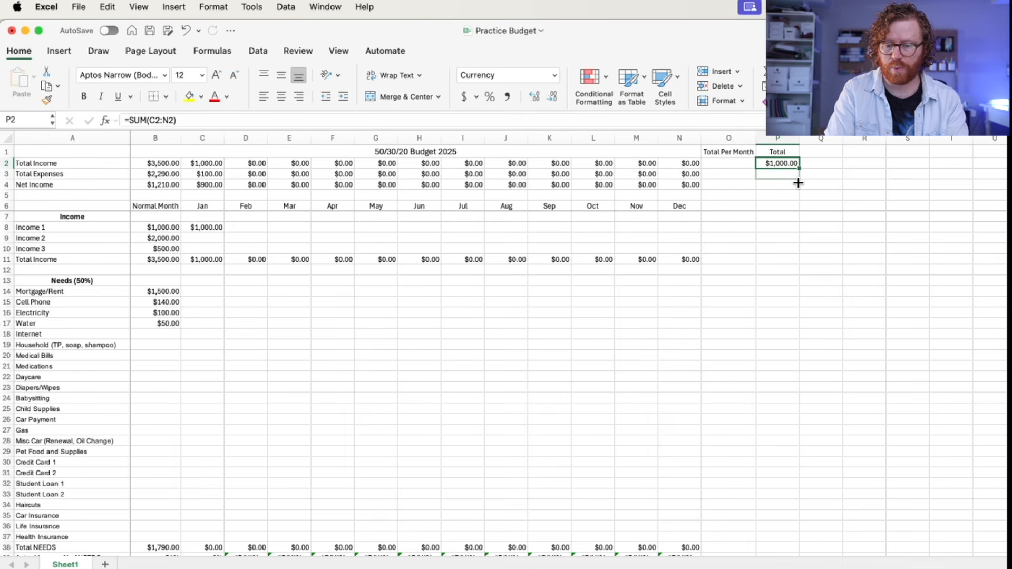
{"action": "left_click_drag", "start_coordinate": [798, 186], "coordinate": [799, 187]}
{"action": "left_click", "coordinate": [817, 185]}
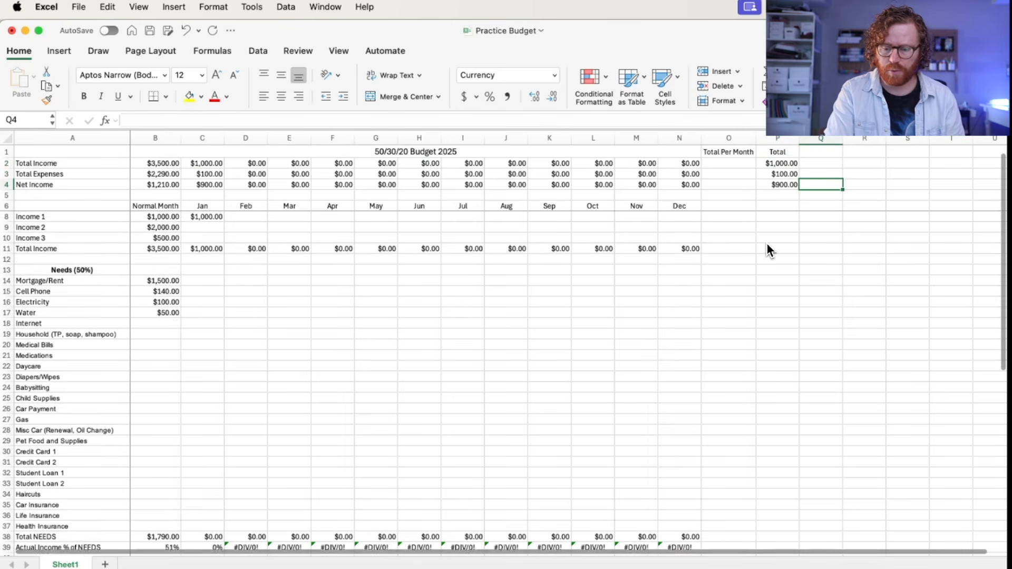
- Fill the yearly sum formula from P4 down the Total column through the Total SAVINGS & DEBT row, P63
{"action": "left_click", "coordinate": [792, 186]}
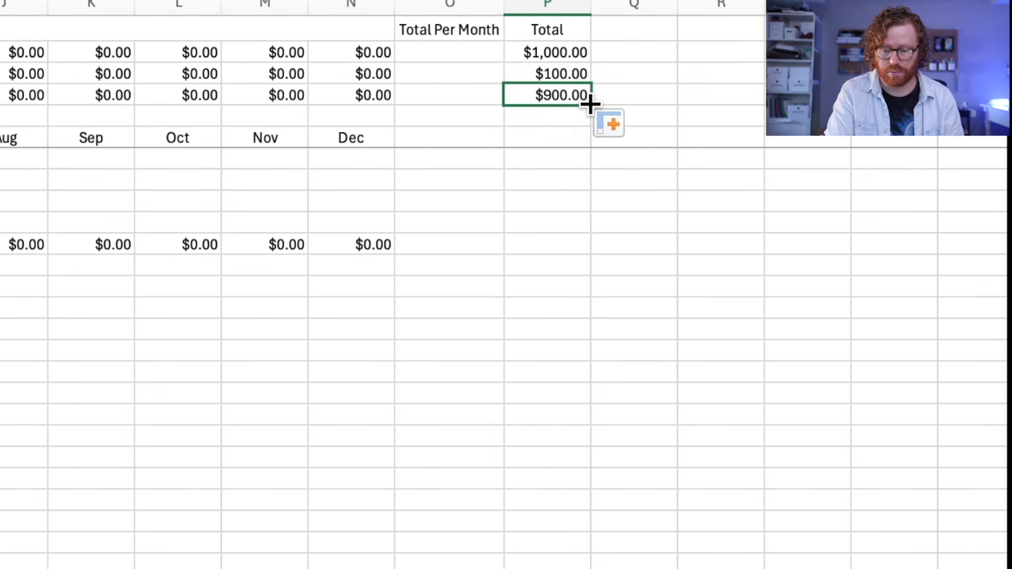
{"action": "left_click_drag", "start_coordinate": [589, 103], "coordinate": [780, 530]}
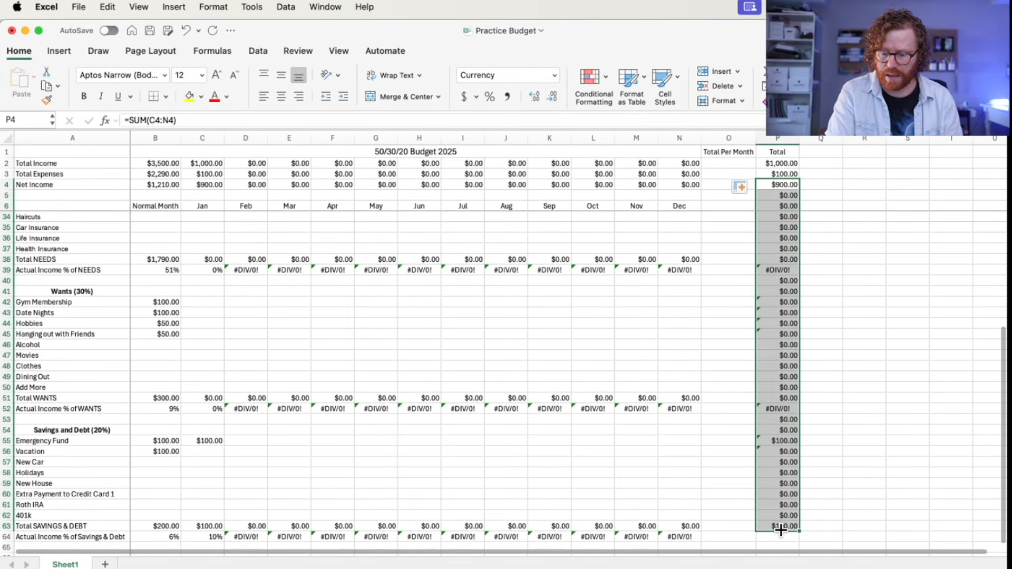
{"action": "left_click", "coordinate": [788, 484]}
{"action": "scroll", "coordinate": [815, 495], "scroll_direction": "down", "scroll_amount": 1}
{"action": "scroll", "coordinate": [815, 494], "scroll_direction": "down", "scroll_amount": 1}
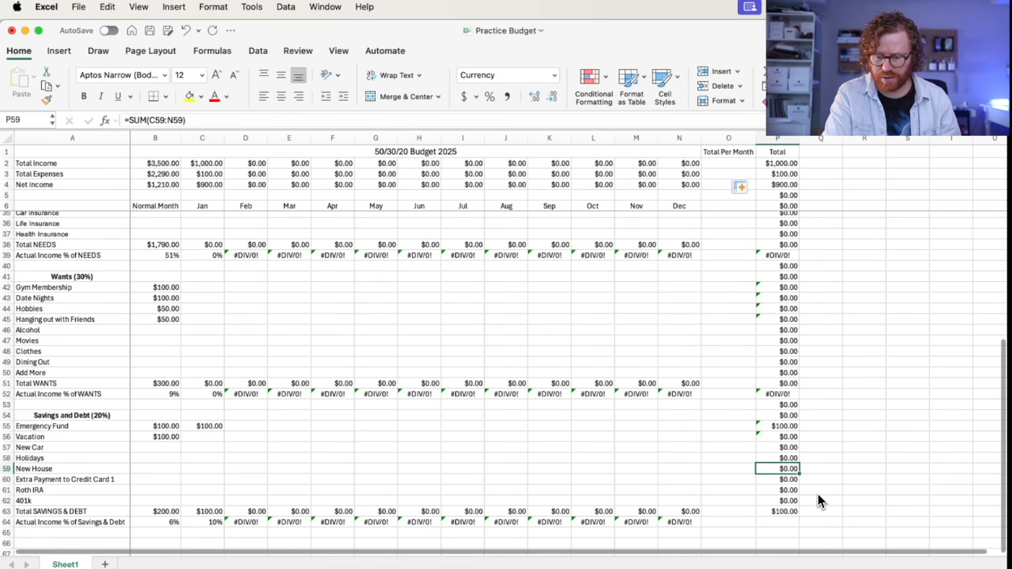
- Clear the yearly sums from the WANTS and NEEDS percentage rows in P52 and P39
{"action": "left_click", "coordinate": [789, 394]}
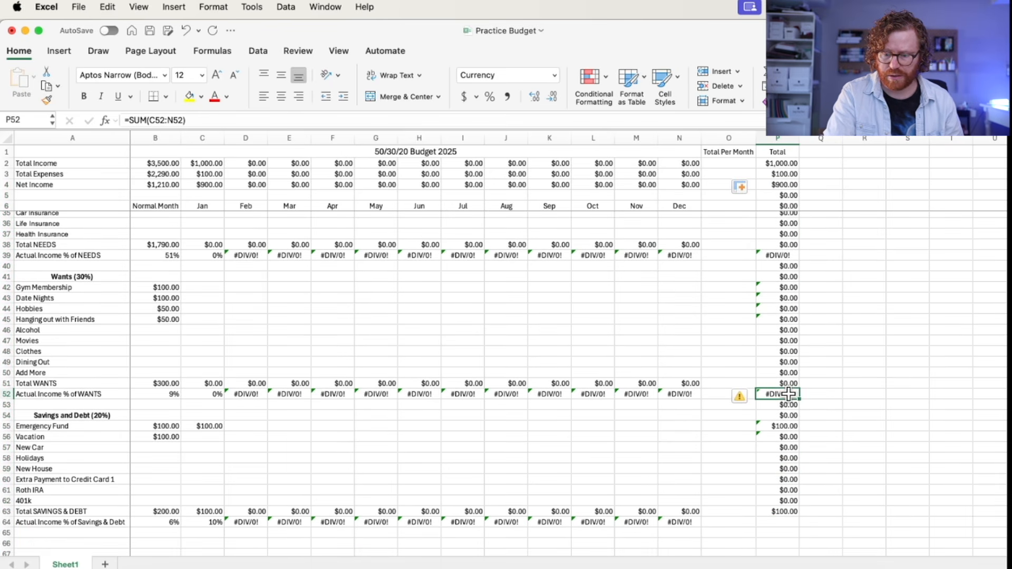
{"action": "key", "text": "Delete"}
{"action": "left_click", "coordinate": [786, 254]}
{"action": "key", "text": "Delete"}
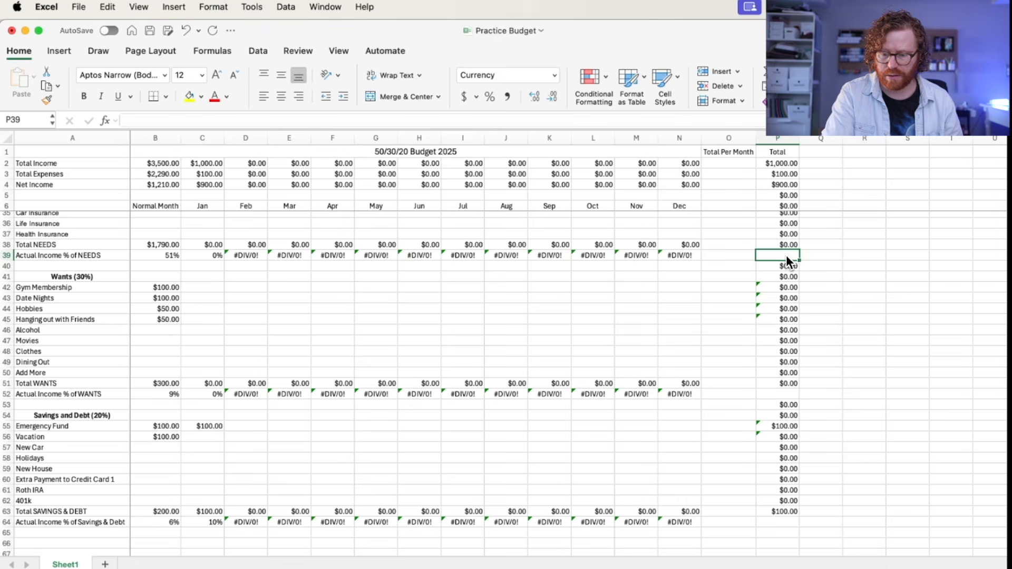
- Clear the unneeded sums in column P from the blank and section heading rows 12, 13, 40 and 41
{"action": "scroll", "coordinate": [786, 254], "scroll_direction": "up", "scroll_amount": 10}
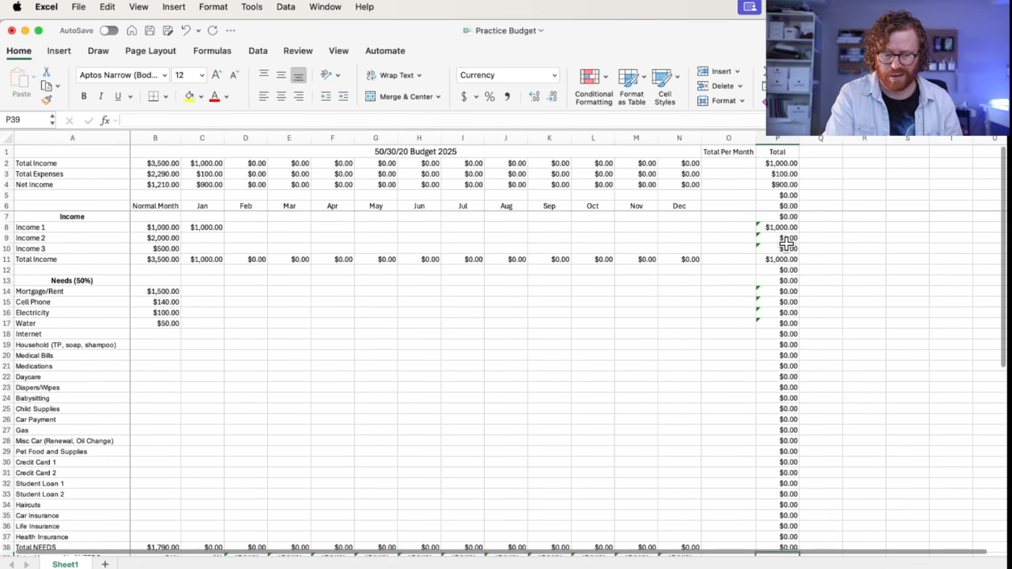
{"action": "left_click", "coordinate": [791, 271]}
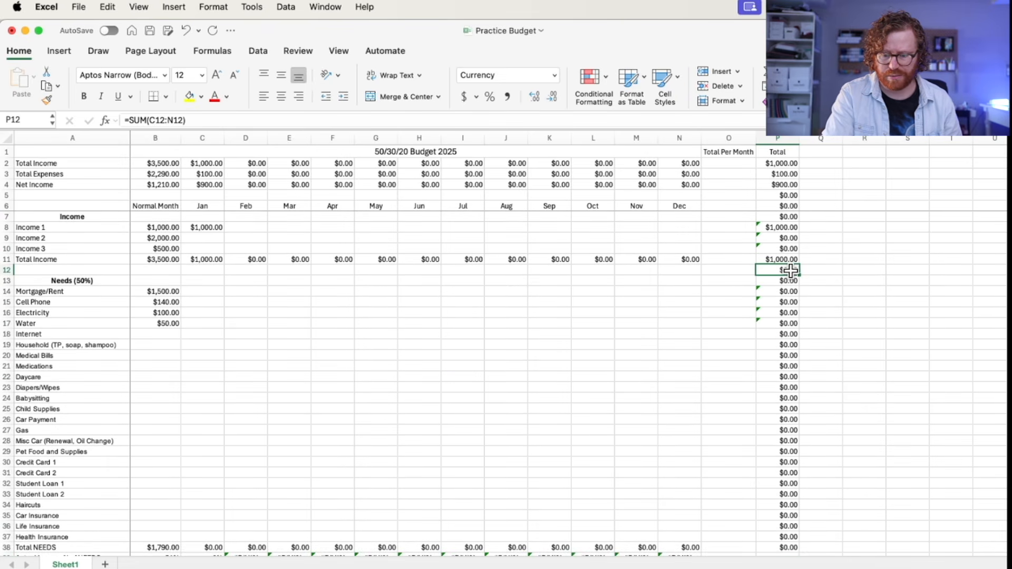
{"action": "key", "text": "Delete"}
{"action": "scroll", "coordinate": [792, 272], "scroll_direction": "down", "scroll_amount": 8}
{"action": "left_click", "coordinate": [787, 378]}
{"action": "key", "text": "Delete"}
{"action": "key", "text": "Down"}
{"action": "key", "text": "Delete"}
{"action": "key", "text": "Down"}
{"action": "scroll", "coordinate": [787, 406], "scroll_direction": "down", "scroll_amount": 3}
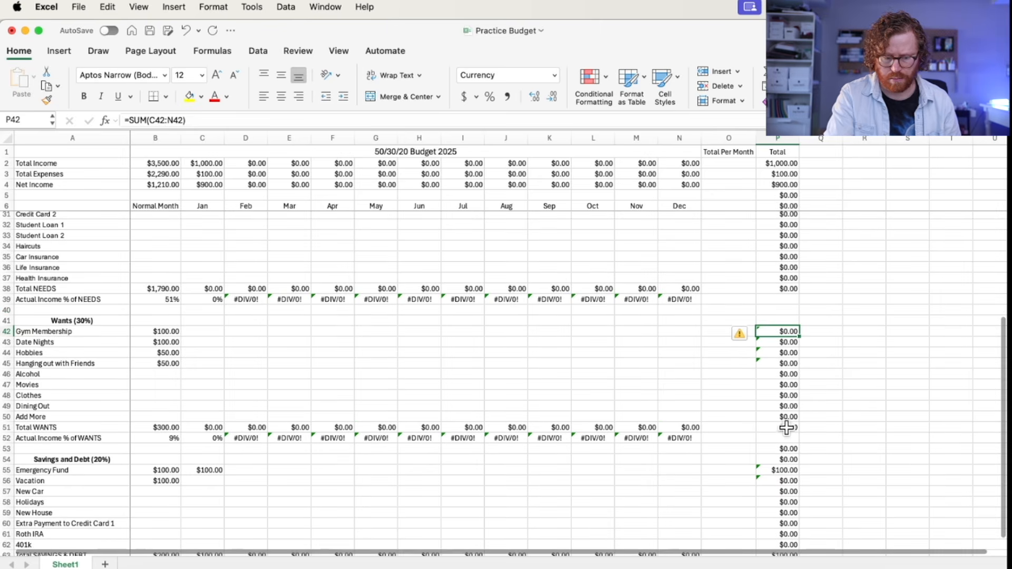
{"action": "scroll", "coordinate": [784, 370], "scroll_direction": "up", "scroll_amount": 10}
{"action": "left_click", "coordinate": [779, 291]}
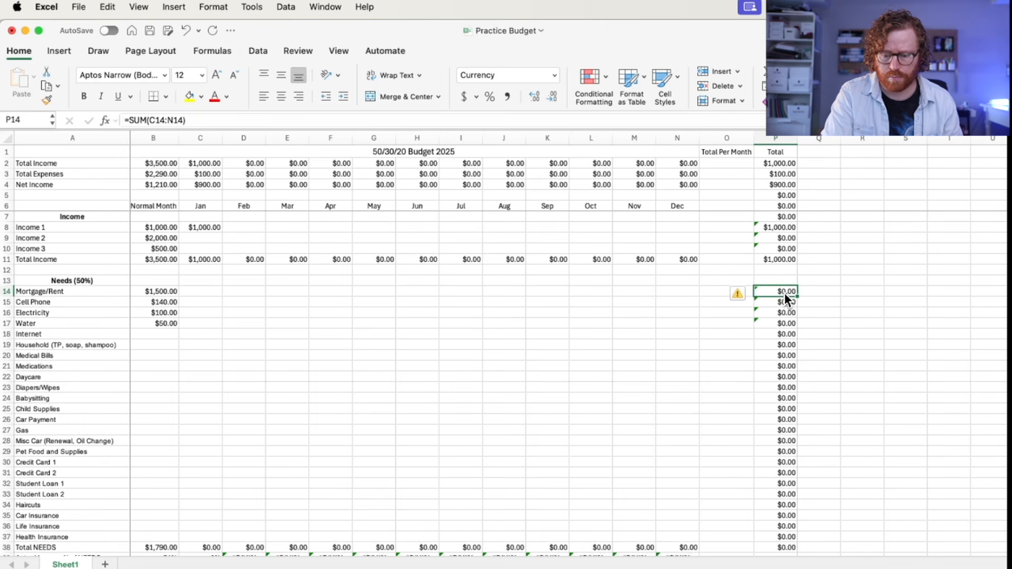
{"action": "left_click", "coordinate": [742, 294]}
{"action": "left_click", "coordinate": [821, 301]}
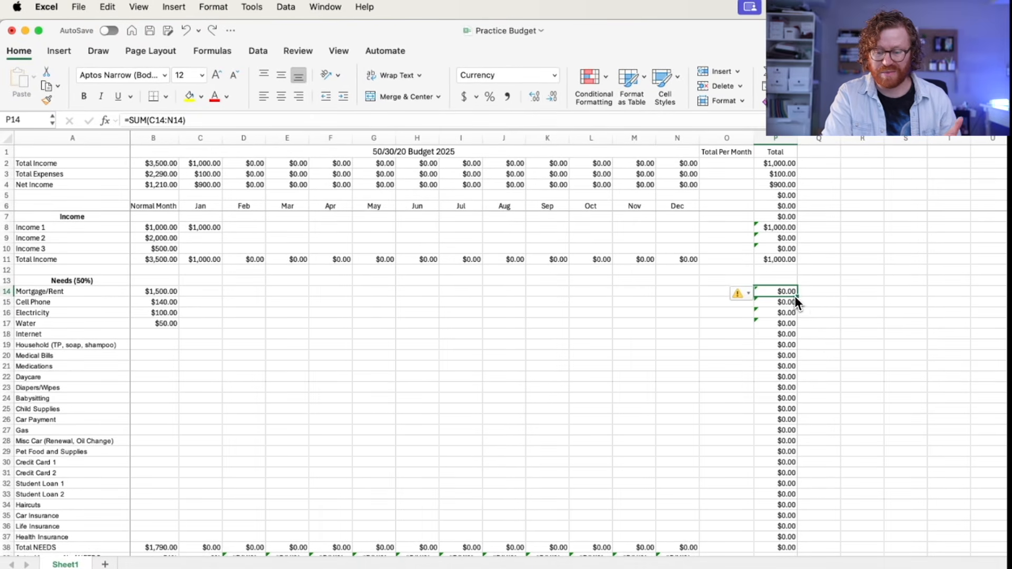
{"action": "scroll", "coordinate": [781, 390], "scroll_direction": "down", "scroll_amount": 2}
{"action": "scroll", "coordinate": [783, 396], "scroll_direction": "up", "scroll_amount": 2}
{"action": "scroll", "coordinate": [785, 388], "scroll_direction": "down", "scroll_amount": 1}
{"action": "left_click", "coordinate": [799, 319]}
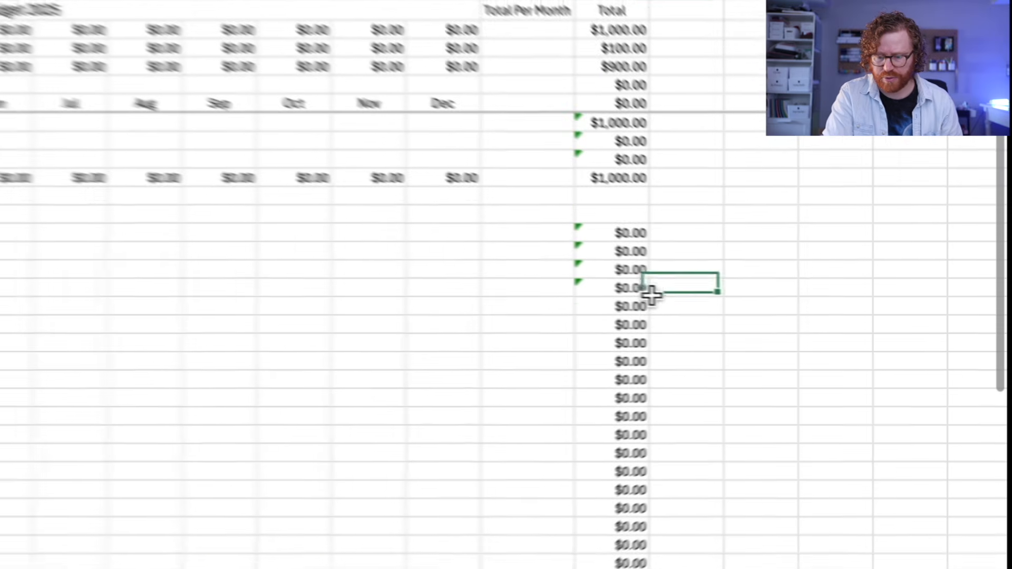
- Ignore the "Formula Omits Adjacent Cells" errors on the yearly totals in P17, P14:P16 and P8:P10
{"action": "left_click", "coordinate": [589, 288]}
{"action": "left_click", "coordinate": [492, 282]}
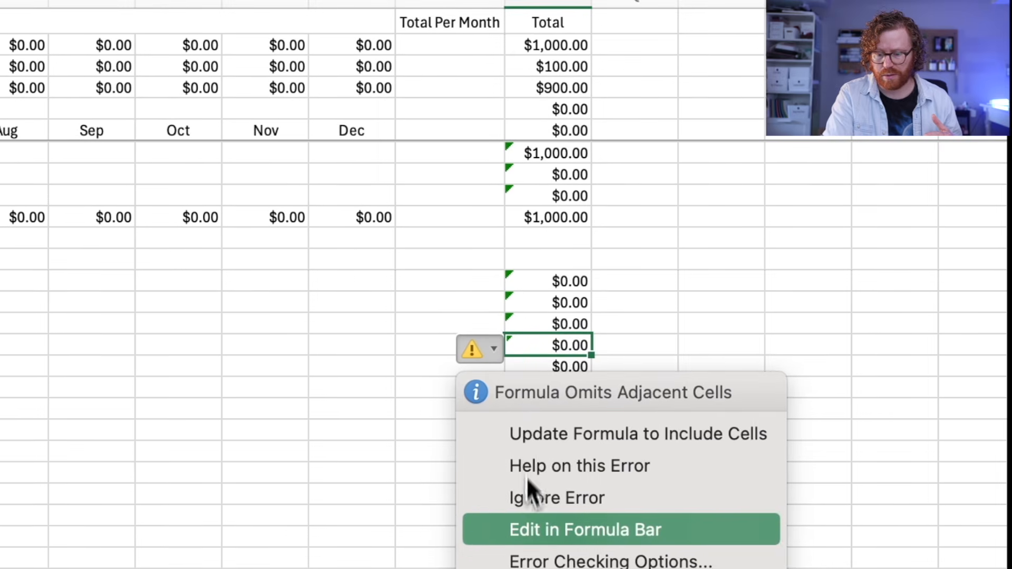
{"action": "left_click", "coordinate": [556, 511]}
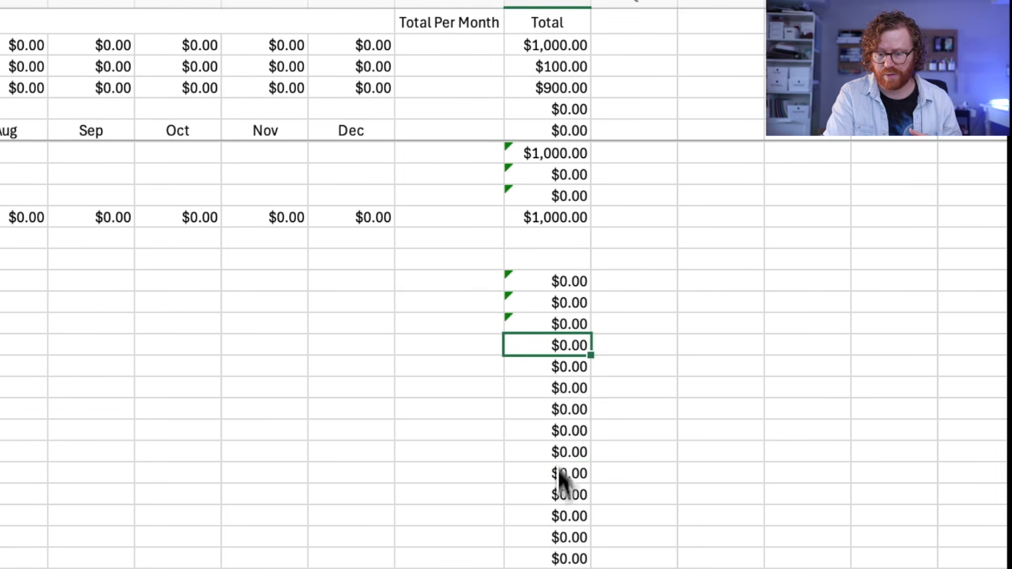
{"action": "left_click_drag", "start_coordinate": [540, 287], "coordinate": [543, 323]}
{"action": "left_click", "coordinate": [488, 287]}
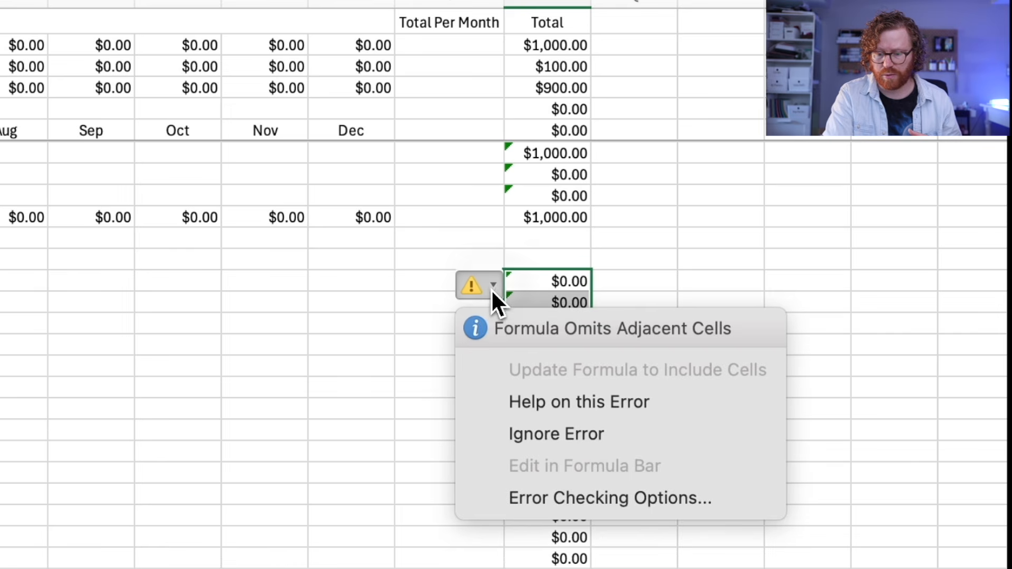
{"action": "left_click", "coordinate": [513, 436]}
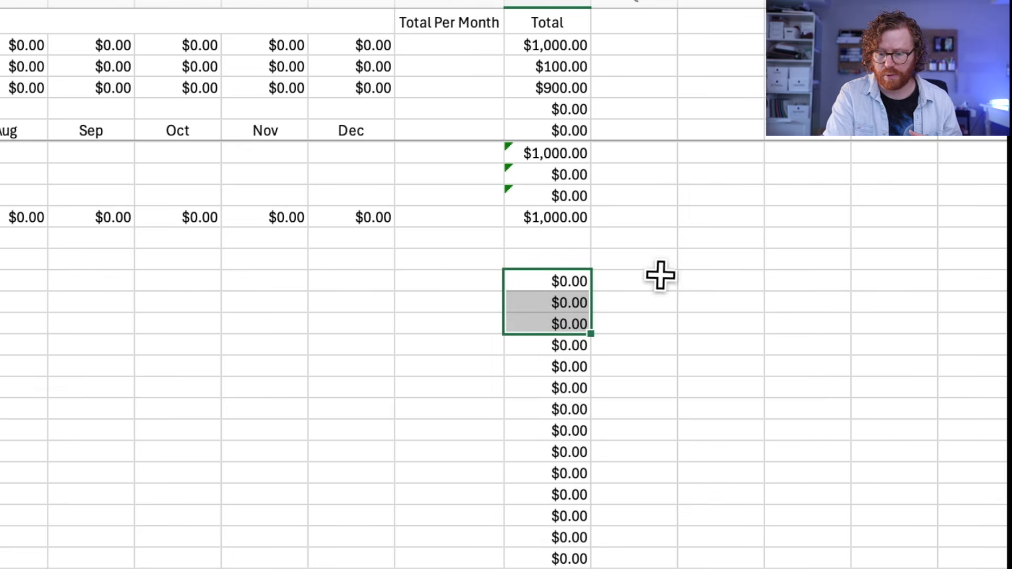
{"action": "left_click", "coordinate": [659, 274]}
{"action": "scroll", "coordinate": [574, 203], "scroll_direction": "up", "scroll_amount": 1}
{"action": "left_click_drag", "start_coordinate": [557, 173], "coordinate": [561, 213]}
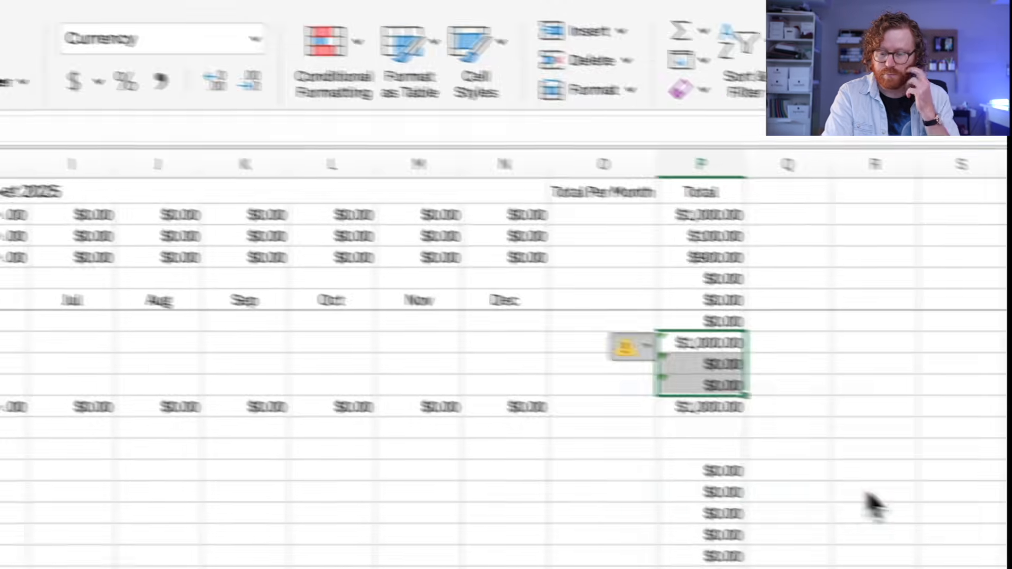
- Enter =(P2/12) in O2 to calculate the monthly average of the total income
{"action": "left_click", "coordinate": [604, 215]}
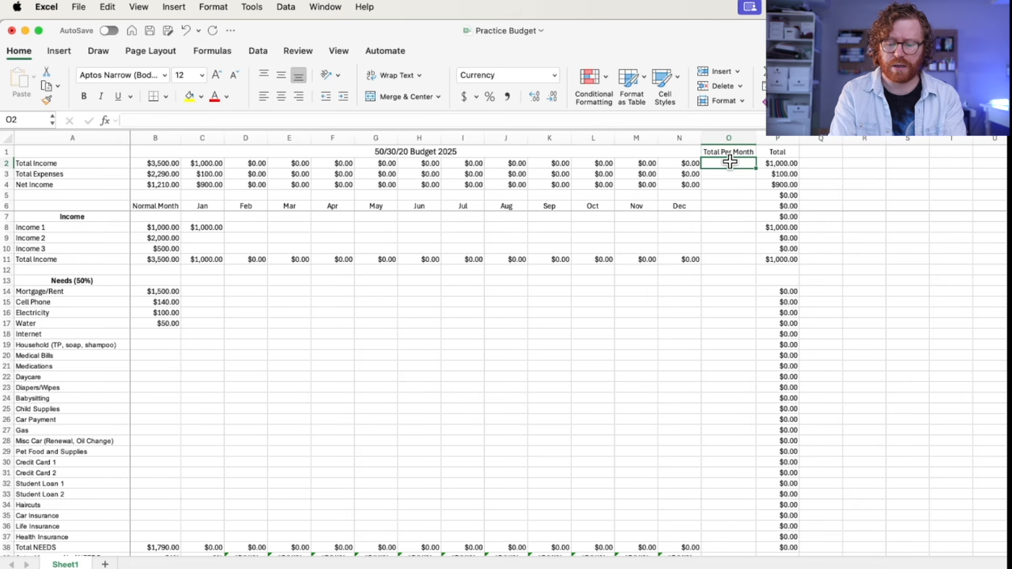
{"action": "type", "text": "="}
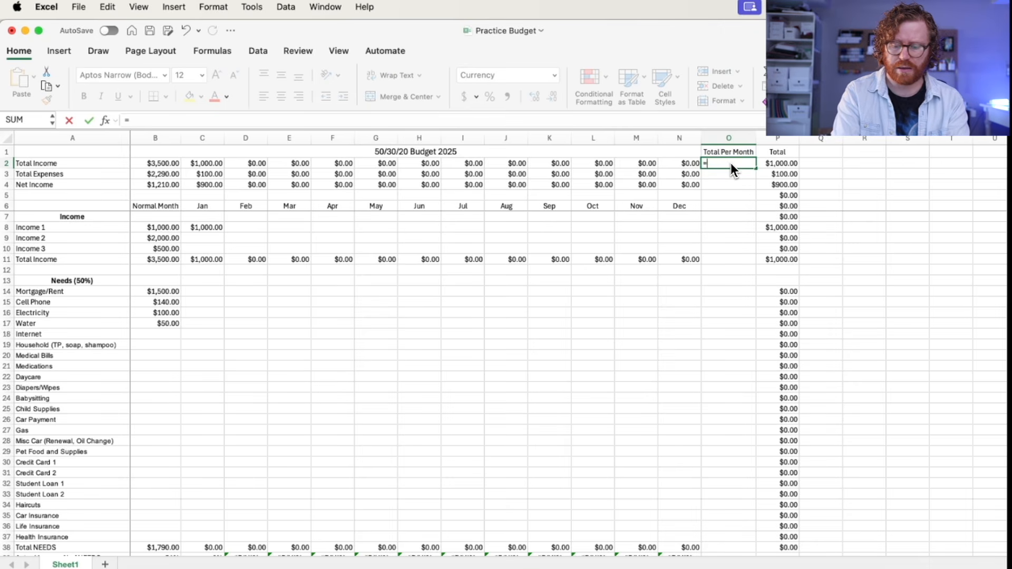
{"action": "type", "text": "("}
{"action": "left_click", "coordinate": [781, 164]}
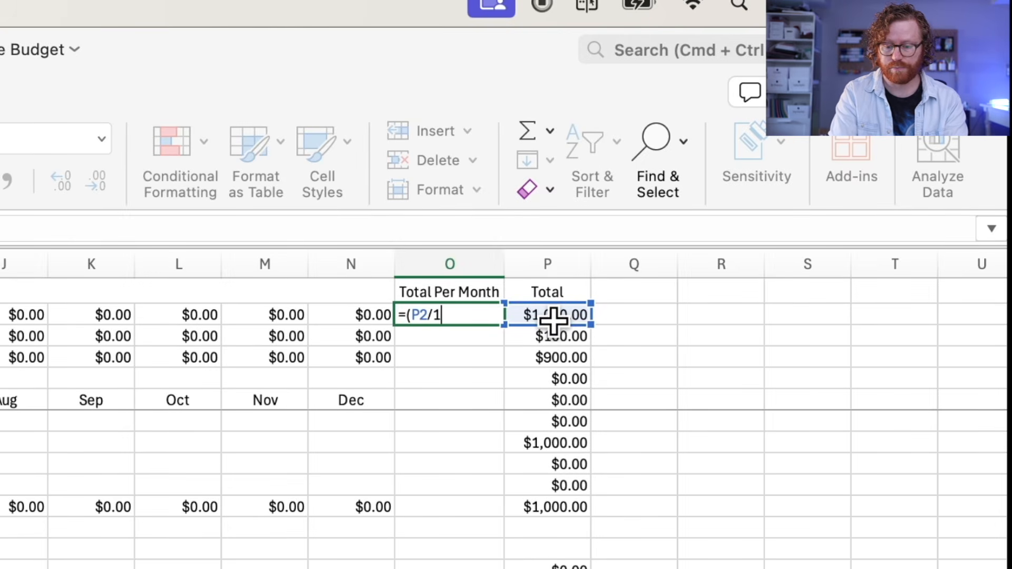
{"action": "type", "text": "/12)"}
{"action": "key", "text": "Return"}
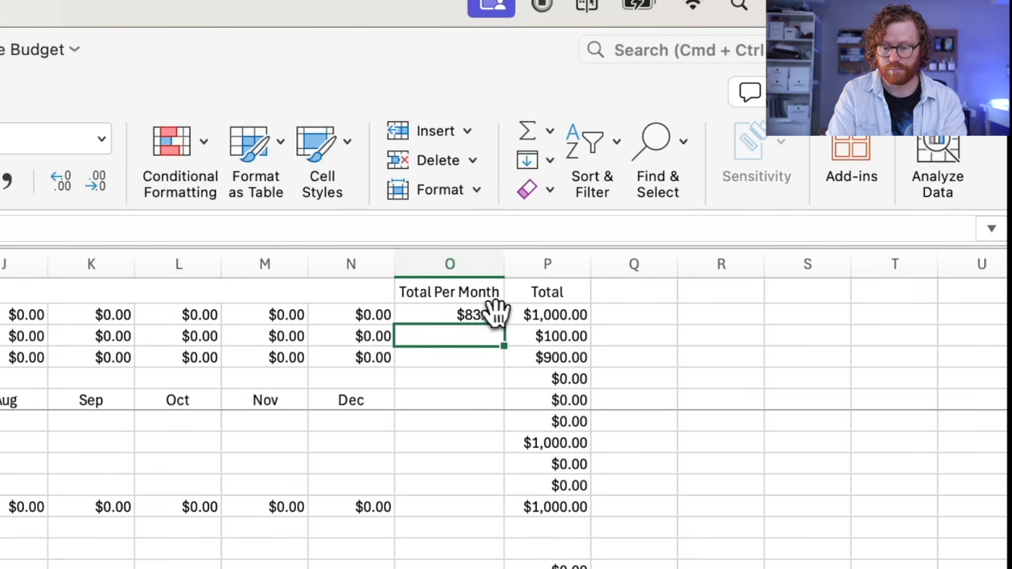
{"action": "left_click", "coordinate": [487, 312]}
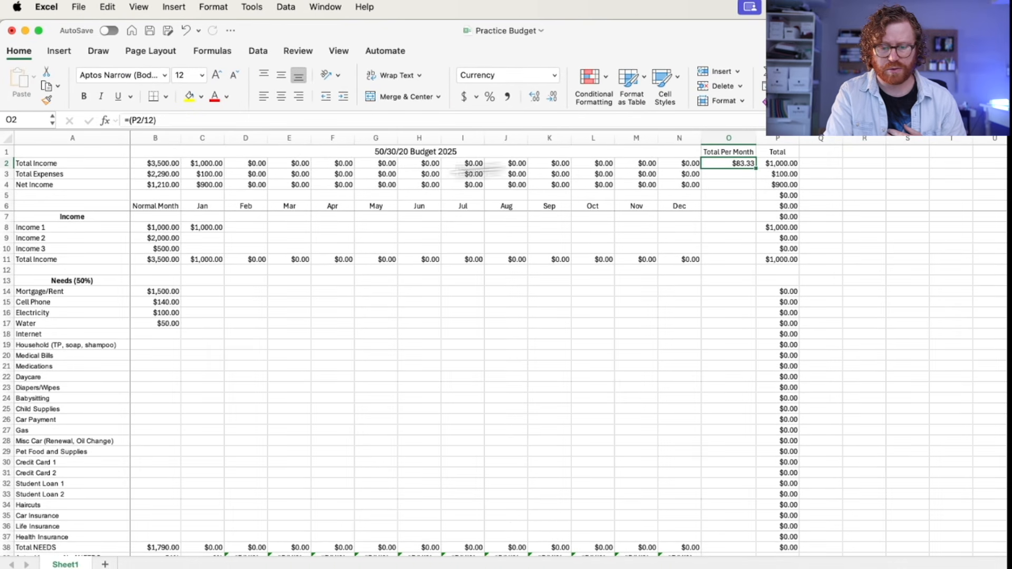
- Enter 1000 as test income for Income 1 in February and March and for Income 2 in February
{"action": "left_click", "coordinate": [248, 228]}
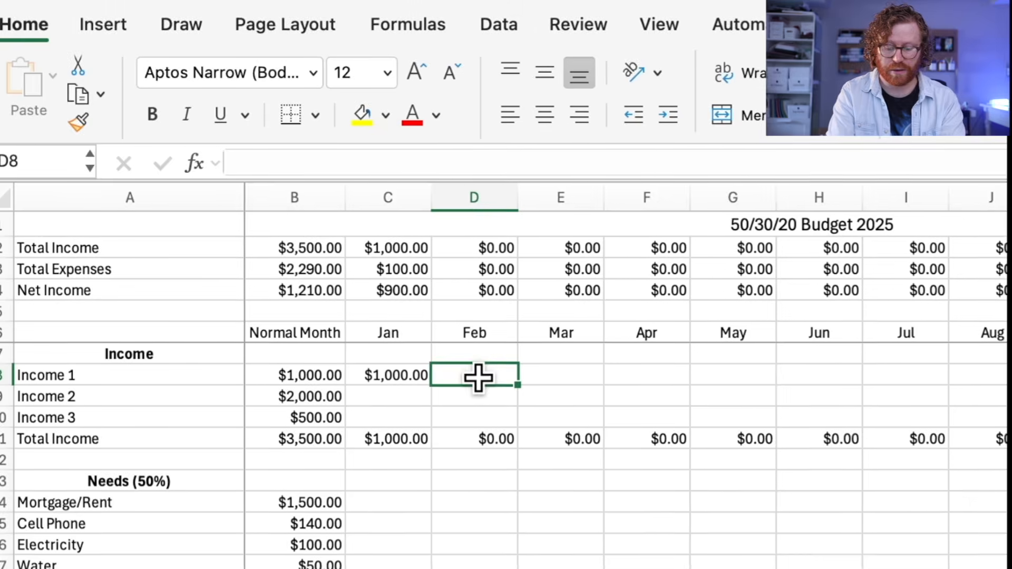
{"action": "type", "text": "2000"}
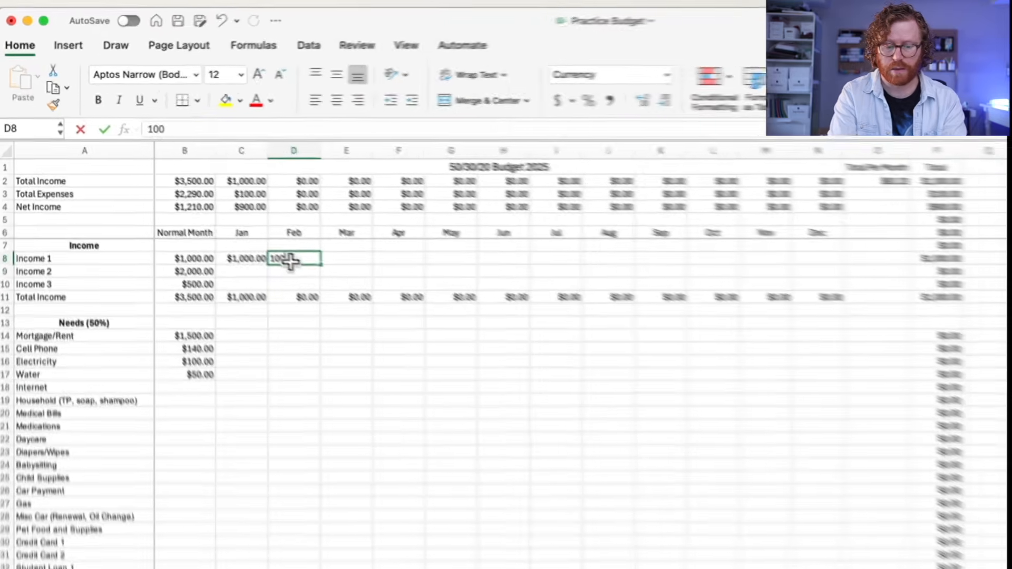
{"action": "key", "text": "Return"}
{"action": "type", "text": "1000"}
{"action": "key", "text": "Return"}
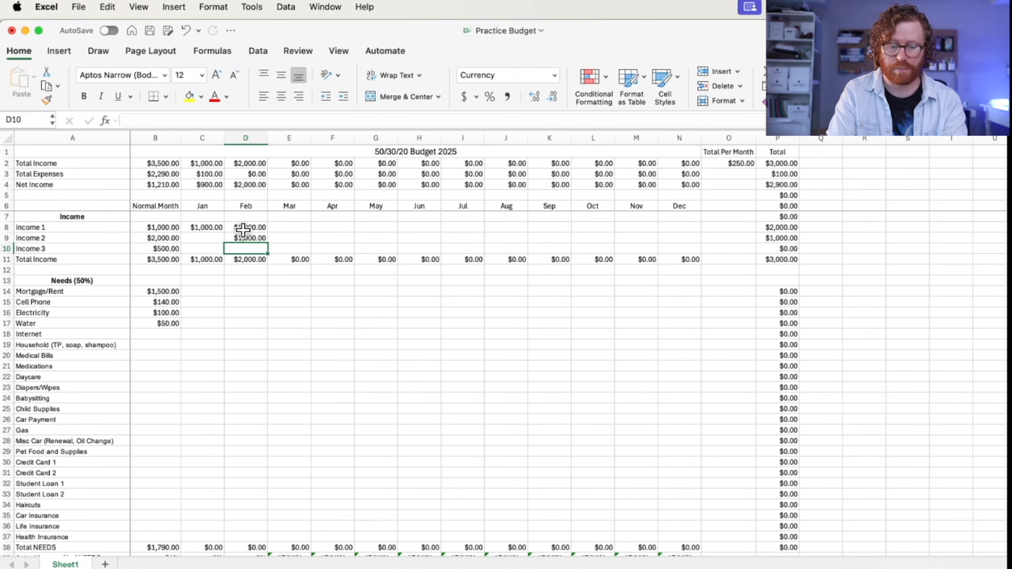
{"action": "left_click", "coordinate": [289, 227]}
{"action": "type", "text": "1000"}
{"action": "key", "text": "Tab"}
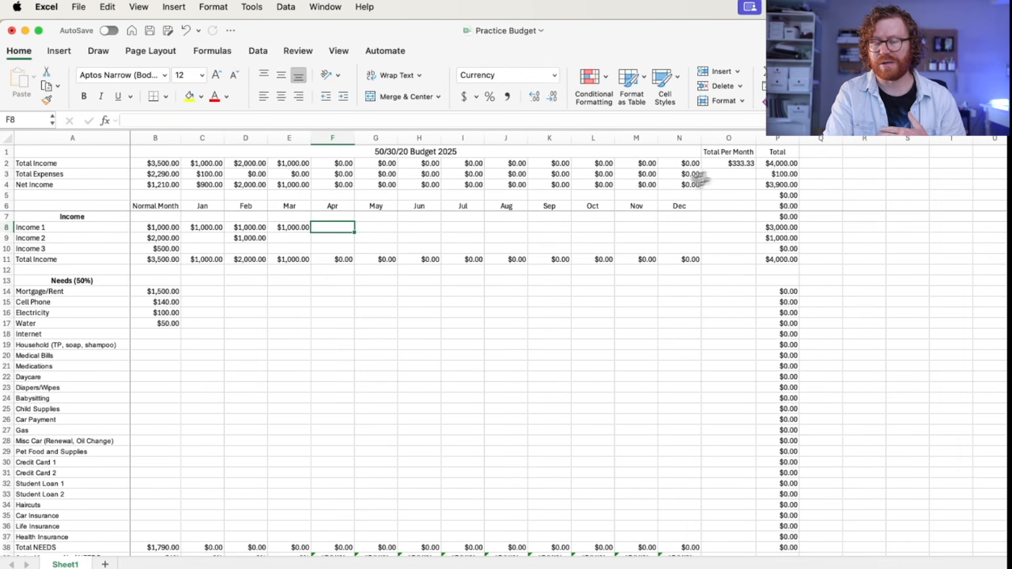
- Fill the monthly average formula from O2 down column O through the Total SAVINGS & DEBT row, O63
{"action": "left_click", "coordinate": [737, 164]}
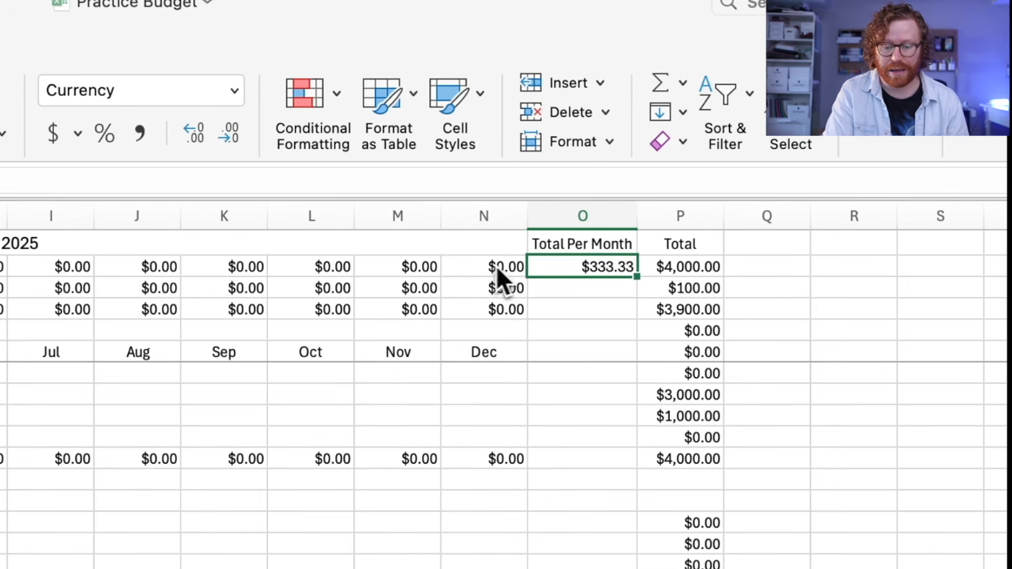
{"action": "left_click_drag", "start_coordinate": [637, 276], "coordinate": [636, 310]}
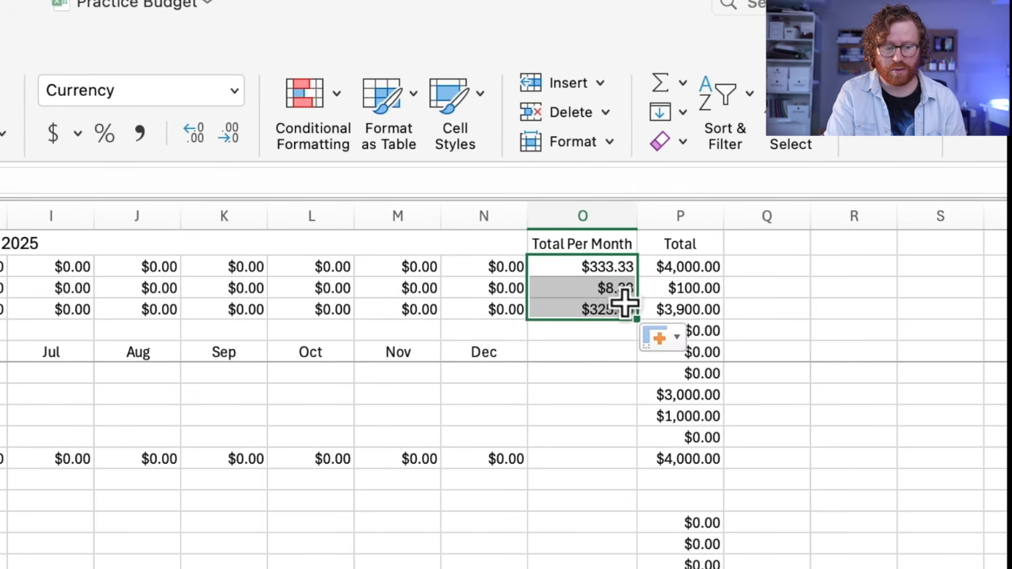
{"action": "left_click", "coordinate": [617, 288]}
{"action": "left_click", "coordinate": [615, 309]}
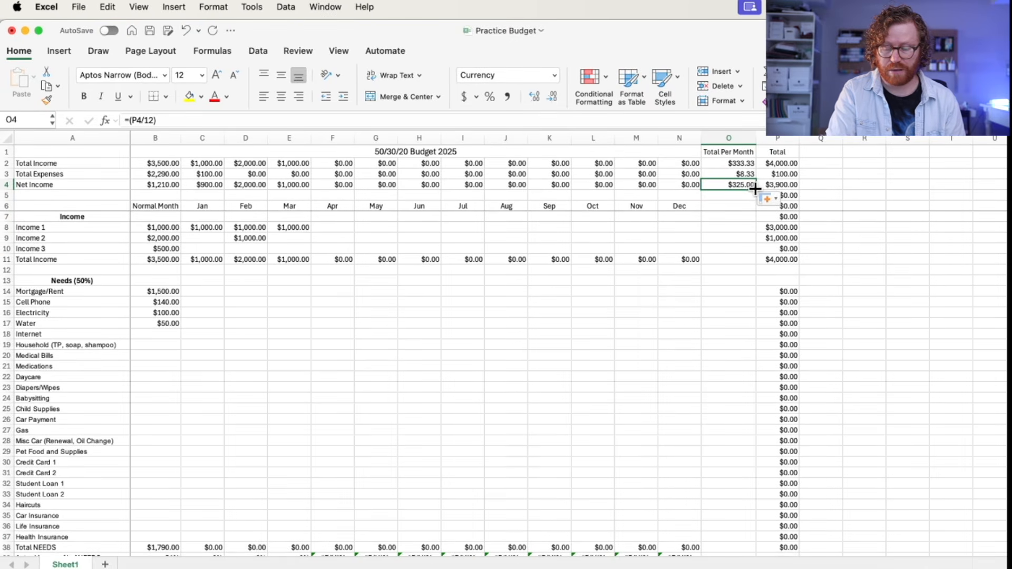
{"action": "left_click_drag", "start_coordinate": [756, 189], "coordinate": [733, 488]}
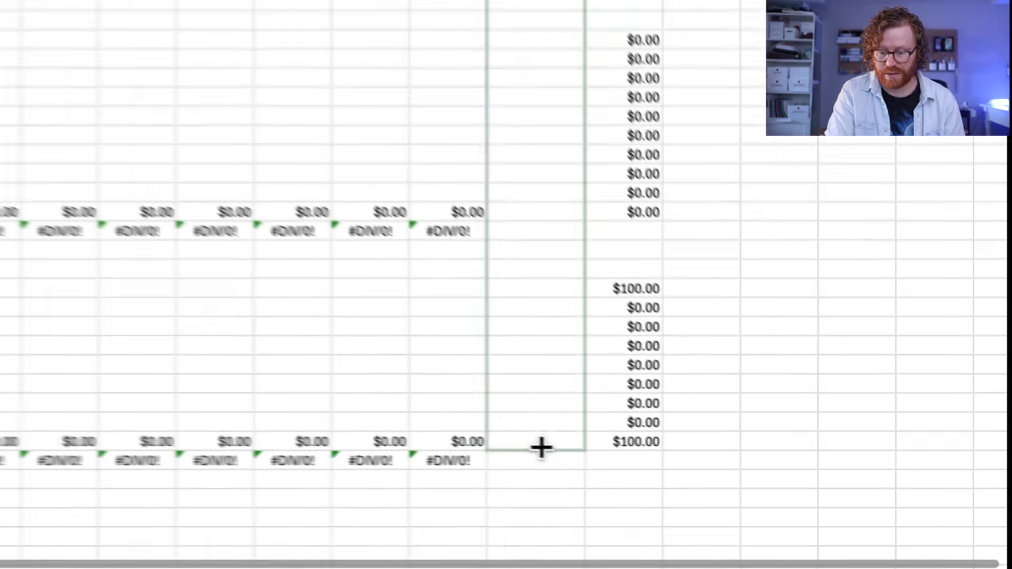
{"action": "left_click_drag", "start_coordinate": [541, 447], "coordinate": [542, 448]}
- Clear the unneeded monthly averages in column O from O52:O54 and O12:O13
{"action": "left_click", "coordinate": [554, 459]}
{"action": "left_click", "coordinate": [560, 228]}
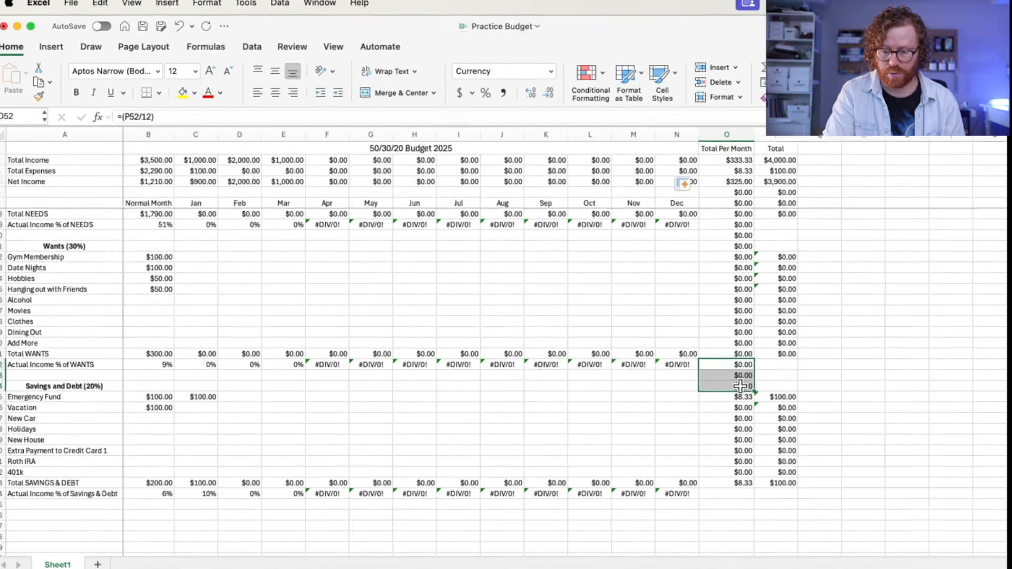
{"action": "scroll", "coordinate": [515, 193], "scroll_direction": "up", "scroll_amount": 10}
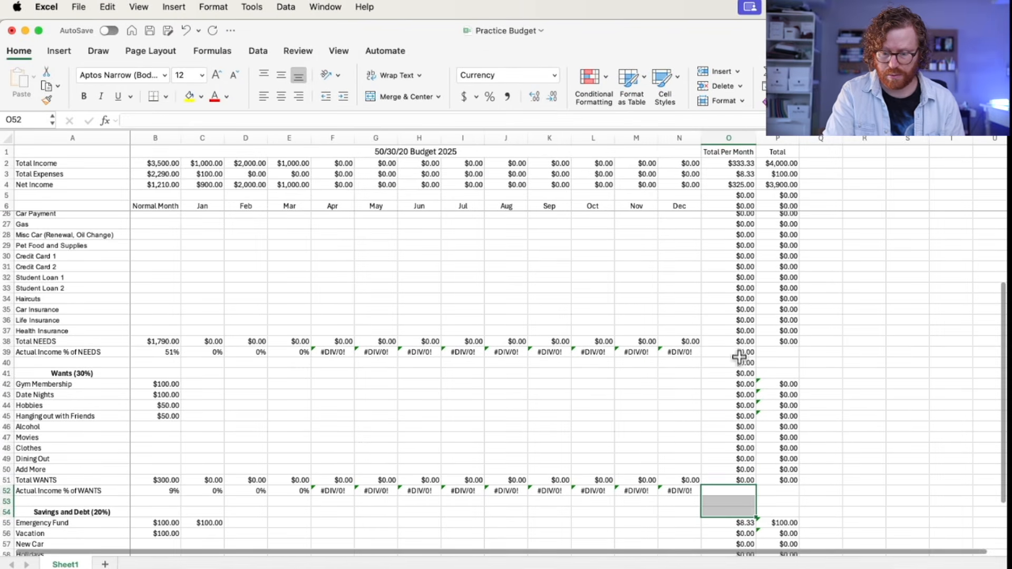
{"action": "left_click_drag", "start_coordinate": [739, 270], "coordinate": [739, 280]}
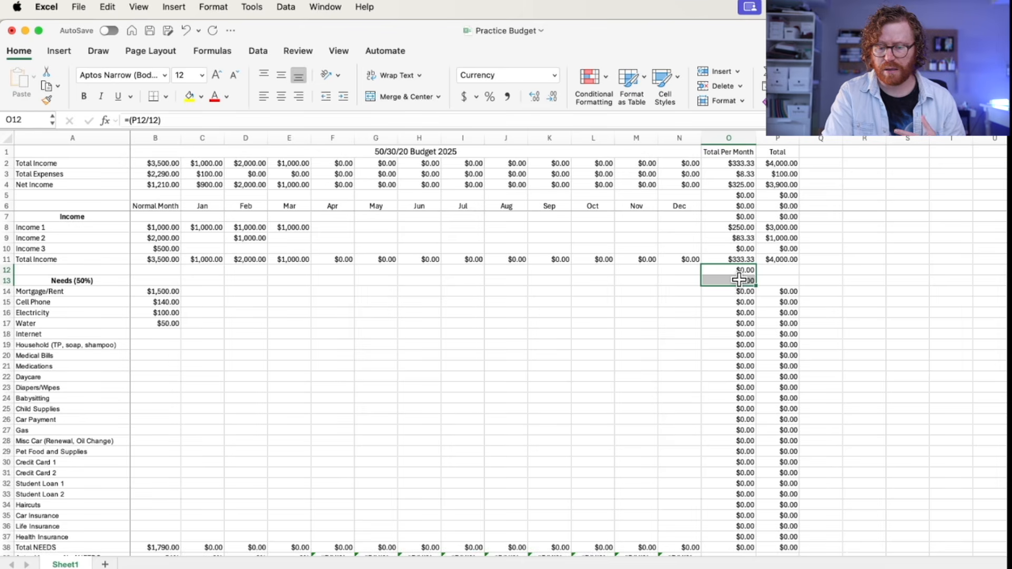
{"action": "left_click", "coordinate": [845, 312]}
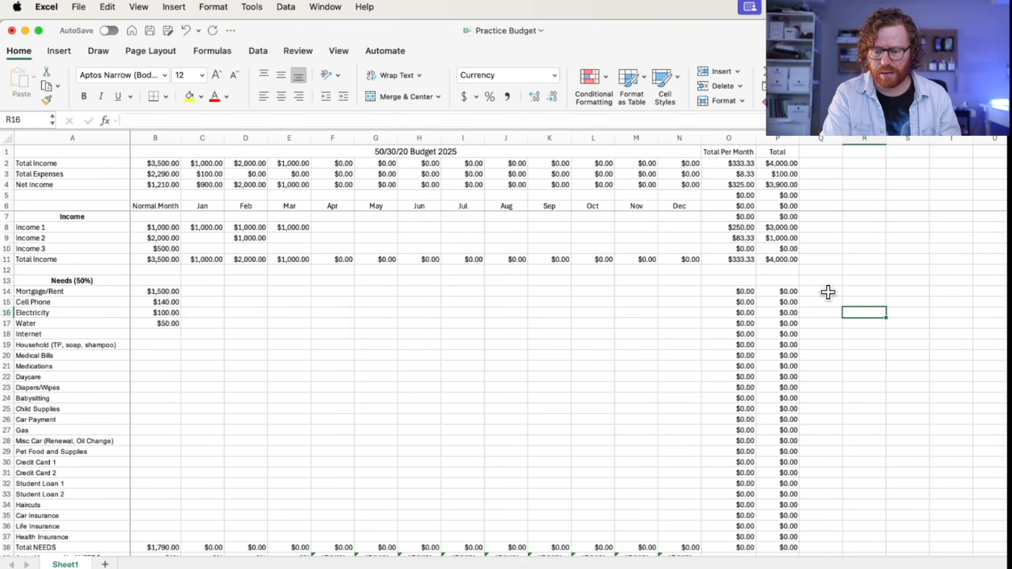
{"action": "left_click", "coordinate": [743, 226]}
{"action": "left_click", "coordinate": [743, 238]}
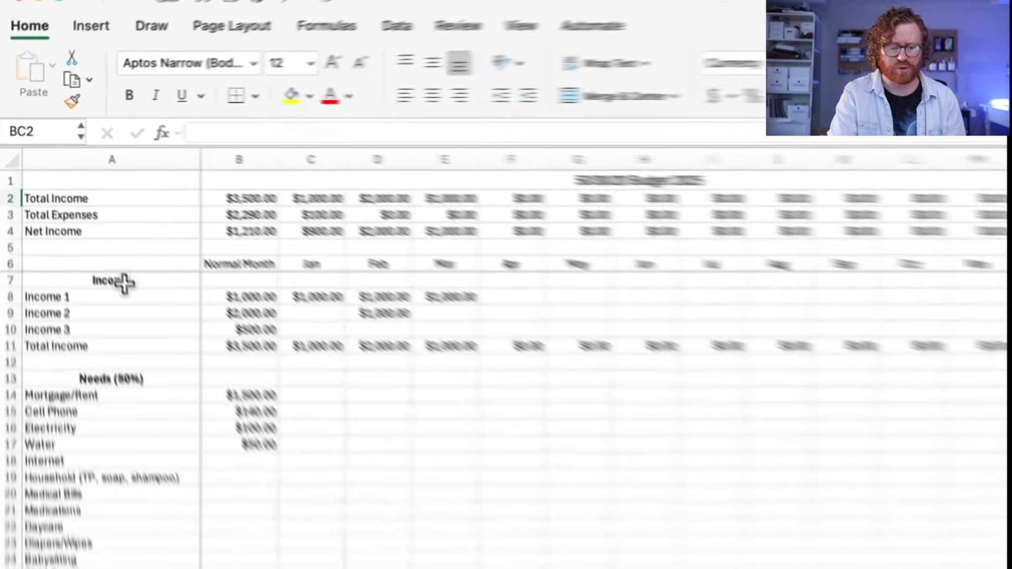
- Fill the Income heading and the Income 1 to Income 3 labels, A7:A10, with light green
{"action": "left_click", "coordinate": [80, 218]}
{"action": "left_click_drag", "start_coordinate": [157, 333], "coordinate": [156, 387]}
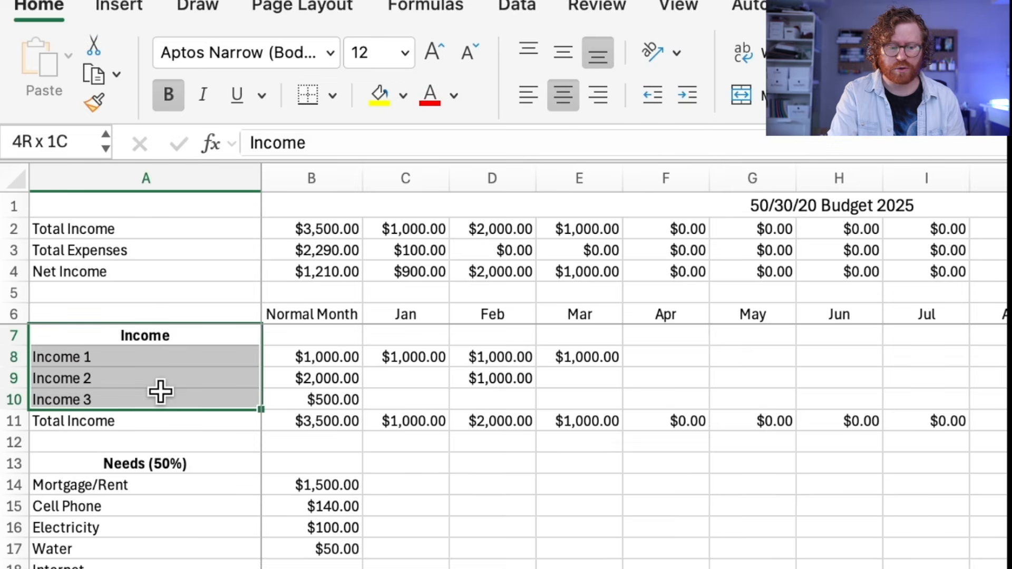
{"action": "left_click", "coordinate": [403, 96]}
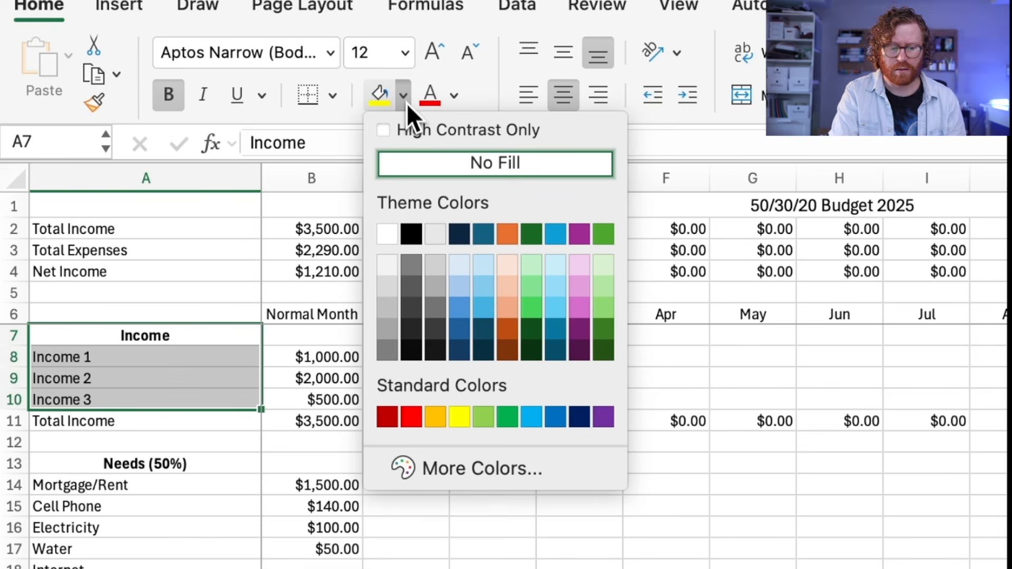
{"action": "left_click", "coordinate": [601, 264]}
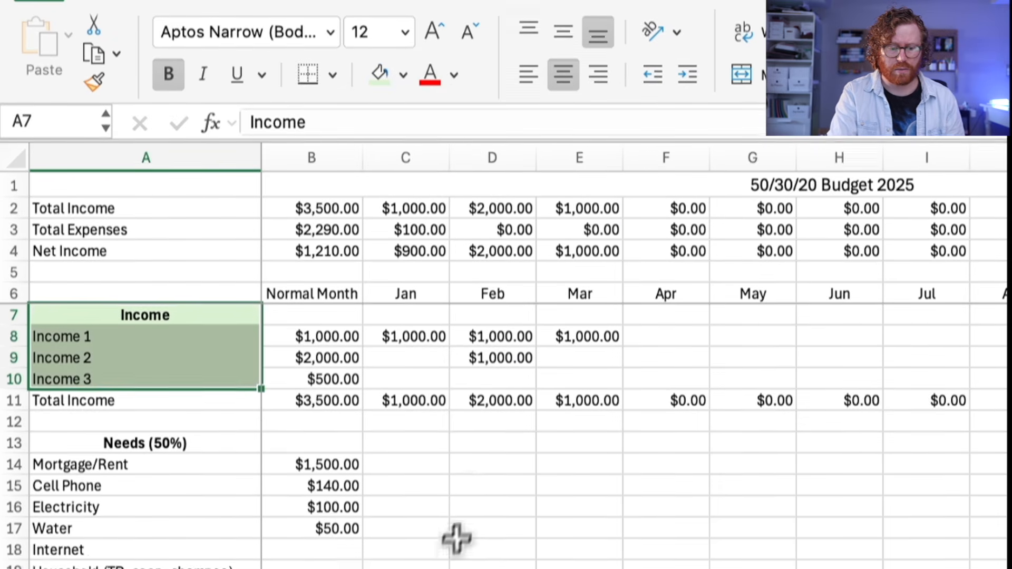
{"action": "left_click", "coordinate": [443, 568]}
- Fill the Income heading in A7 with the darker theme green
{"action": "left_click", "coordinate": [211, 273]}
{"action": "left_click", "coordinate": [213, 294]}
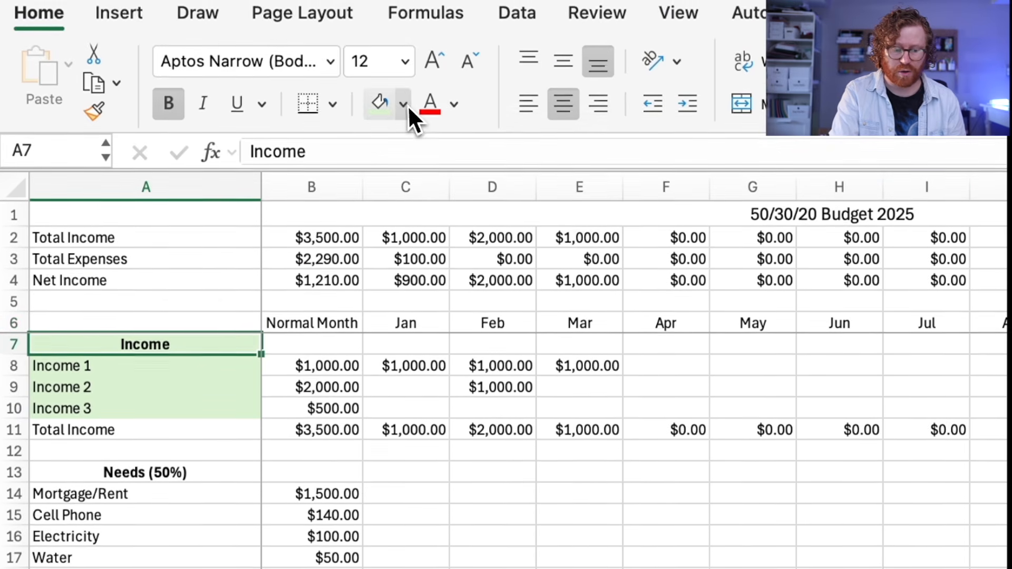
{"action": "left_click", "coordinate": [403, 103]}
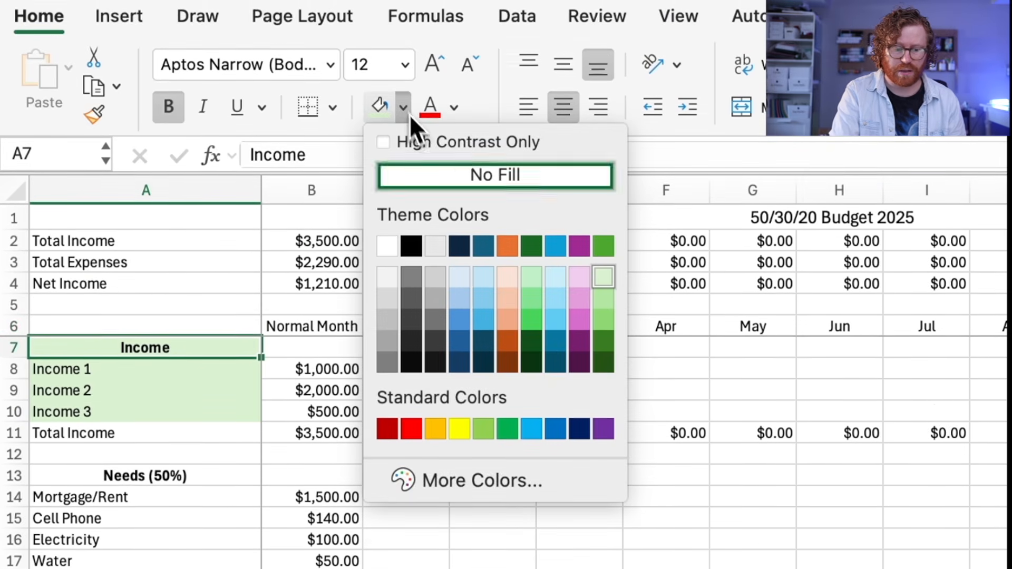
{"action": "left_click", "coordinate": [605, 257]}
{"action": "left_click_drag", "start_coordinate": [493, 516], "coordinate": [491, 528]}
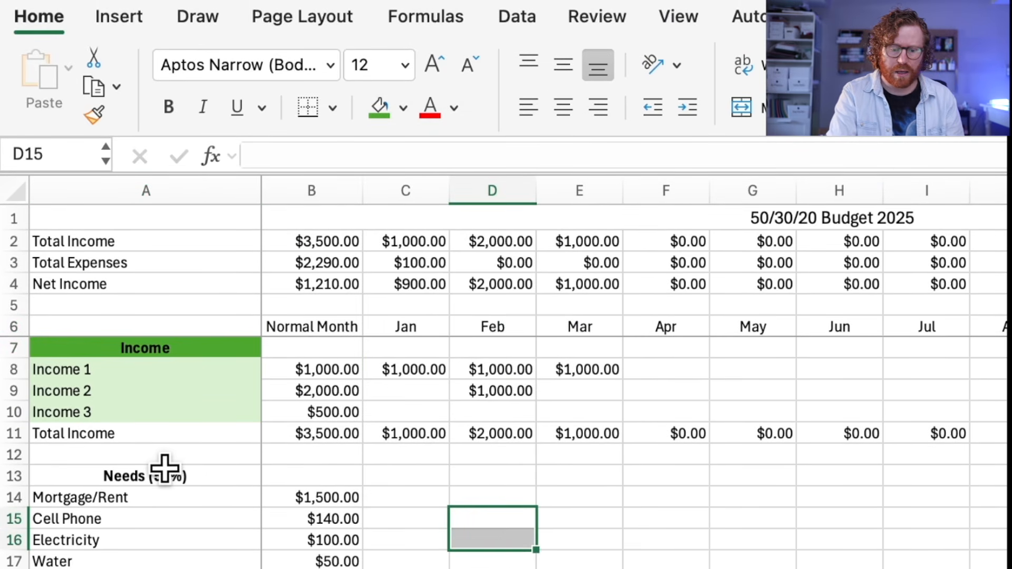
- Fill the Total Income row A2:N2 with light green and the Total Expenses row A3:N3 with light orange
{"action": "left_click_drag", "start_coordinate": [117, 242], "coordinate": [719, 166]}
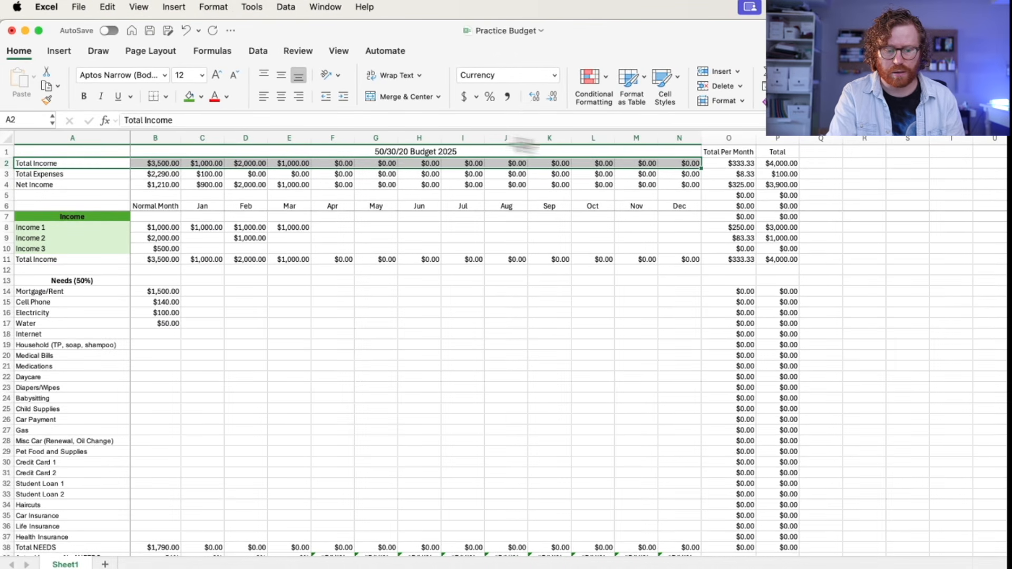
{"action": "left_click", "coordinate": [201, 97]}
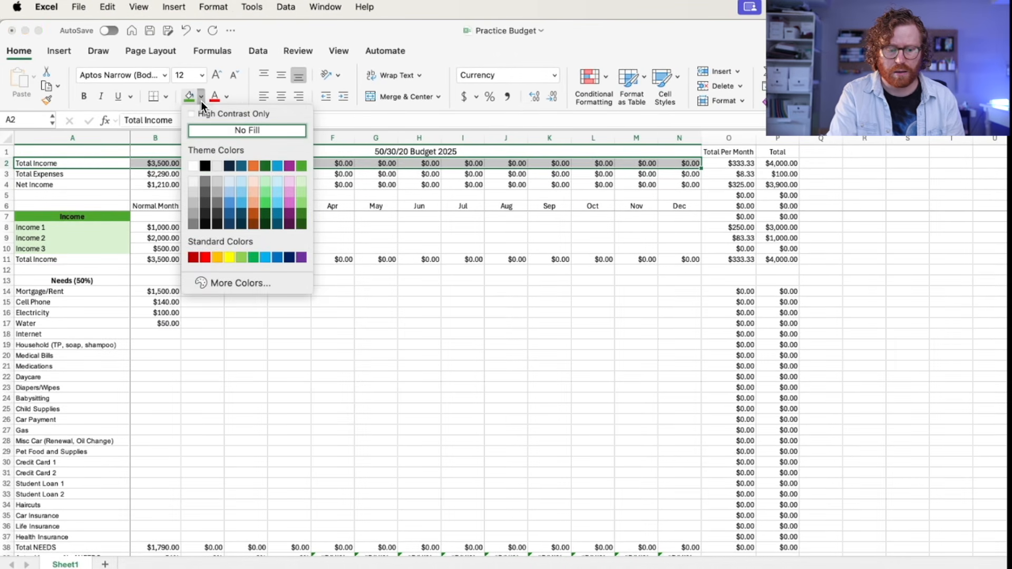
{"action": "left_click", "coordinate": [301, 182]}
{"action": "left_click_drag", "start_coordinate": [86, 176], "coordinate": [671, 173]}
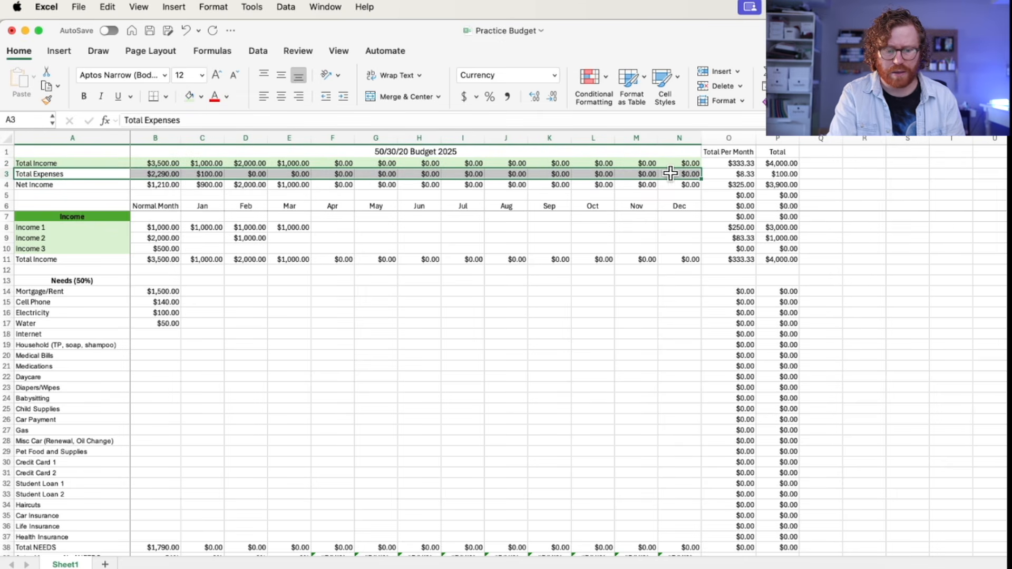
{"action": "left_click", "coordinate": [201, 97]}
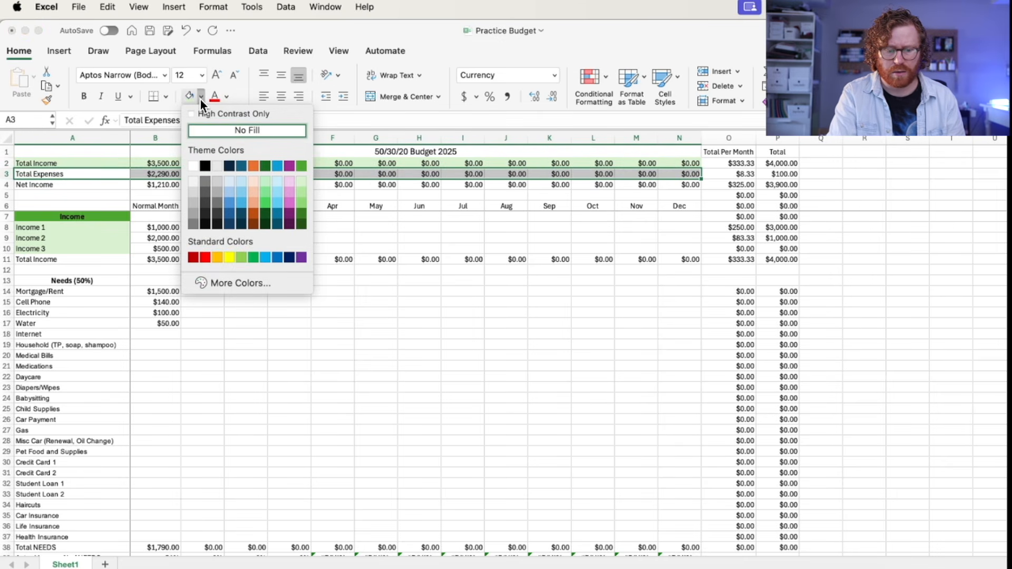
{"action": "left_click", "coordinate": [254, 182]}
{"action": "left_click", "coordinate": [246, 218]}
- Select the Net Income row A4:N4 and open its font color choices
{"action": "left_click_drag", "start_coordinate": [105, 185], "coordinate": [684, 185]}
{"action": "left_click", "coordinate": [226, 97]}
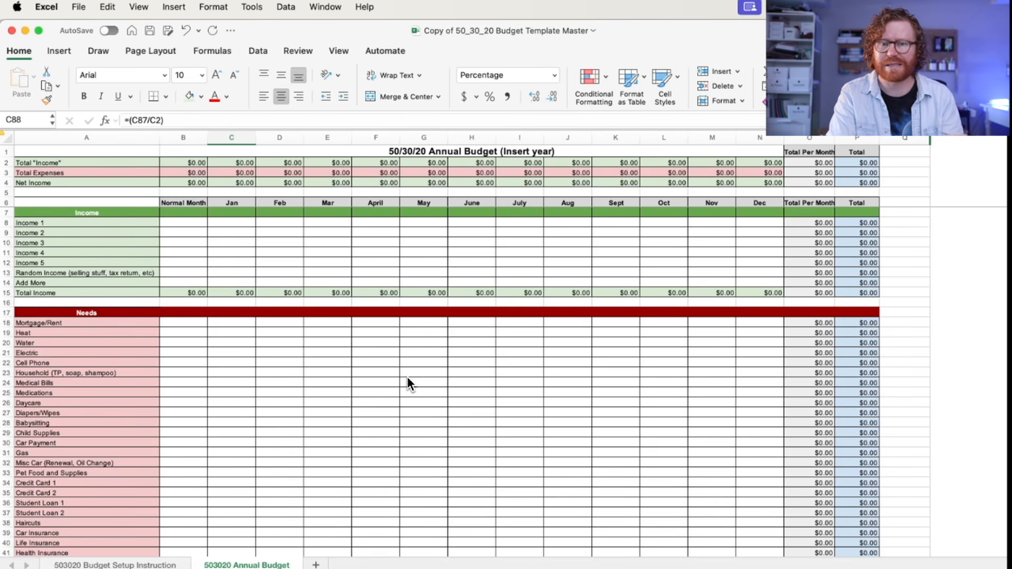
- Review the layout and colors of the 503020 Annual Budget sheet in the Budget Template Master workbook
{"action": "scroll", "coordinate": [435, 399], "scroll_direction": "down", "scroll_amount": 10}
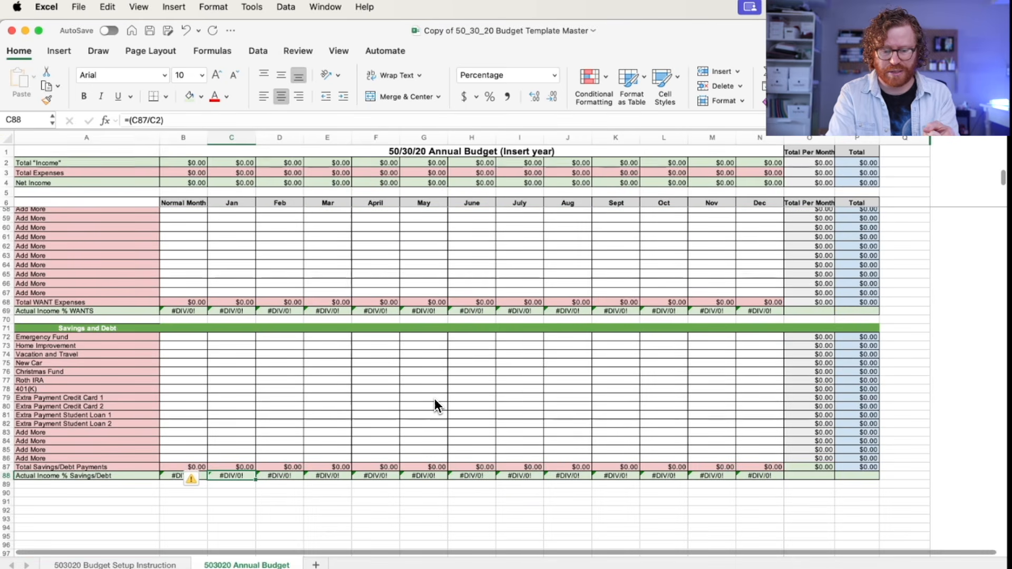
{"action": "scroll", "coordinate": [434, 406], "scroll_direction": "up", "scroll_amount": 10}
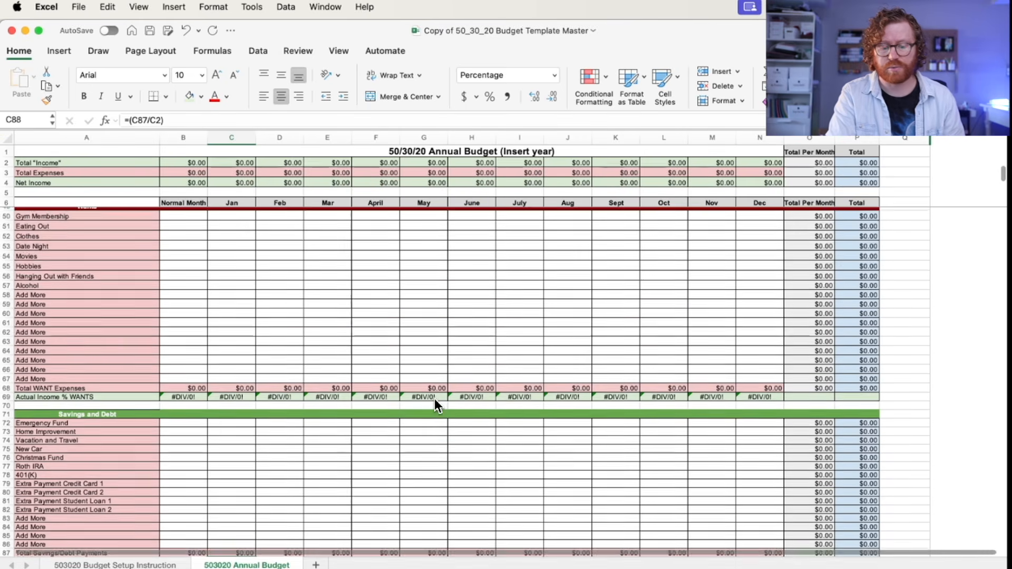